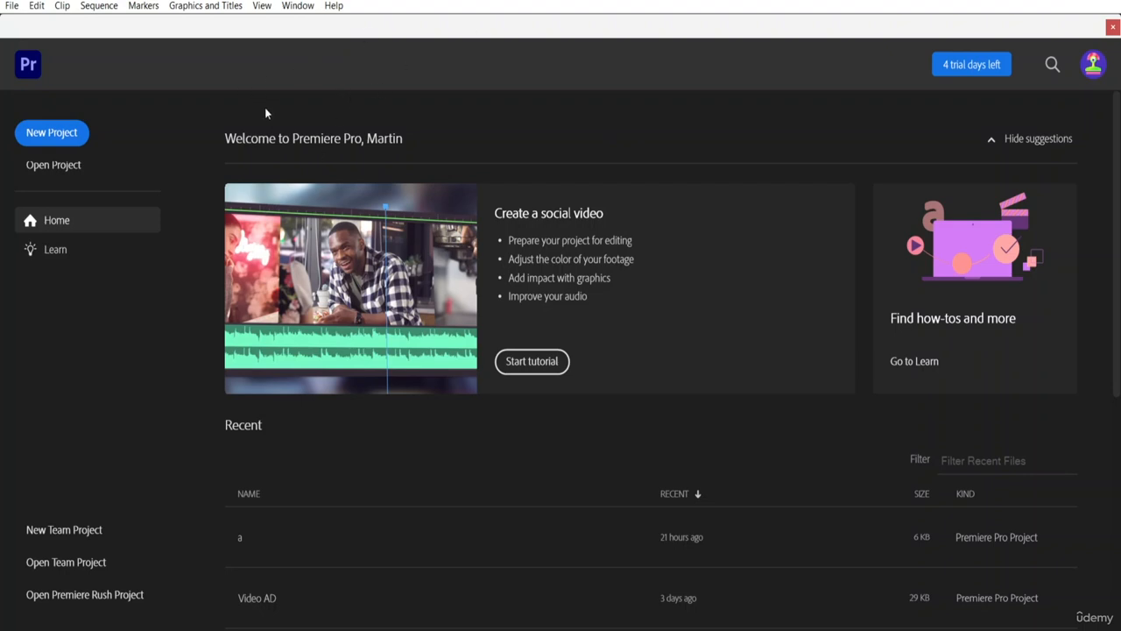
# Start a new project and name it Lower Third
pyautogui.click(70, 134)
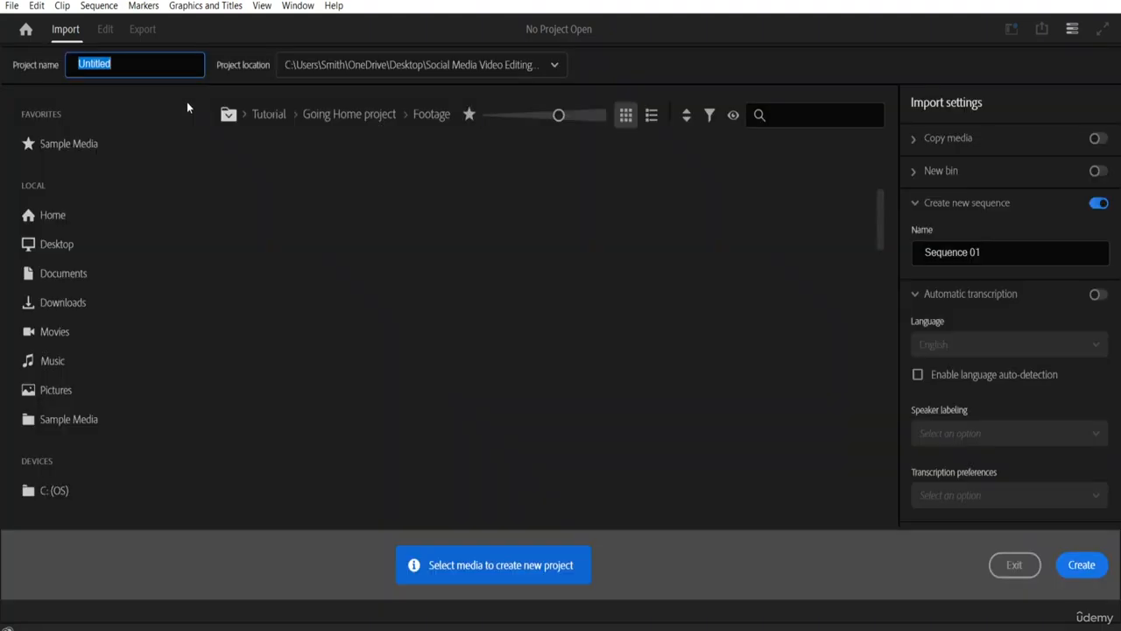
pyautogui.press('BackSpace')
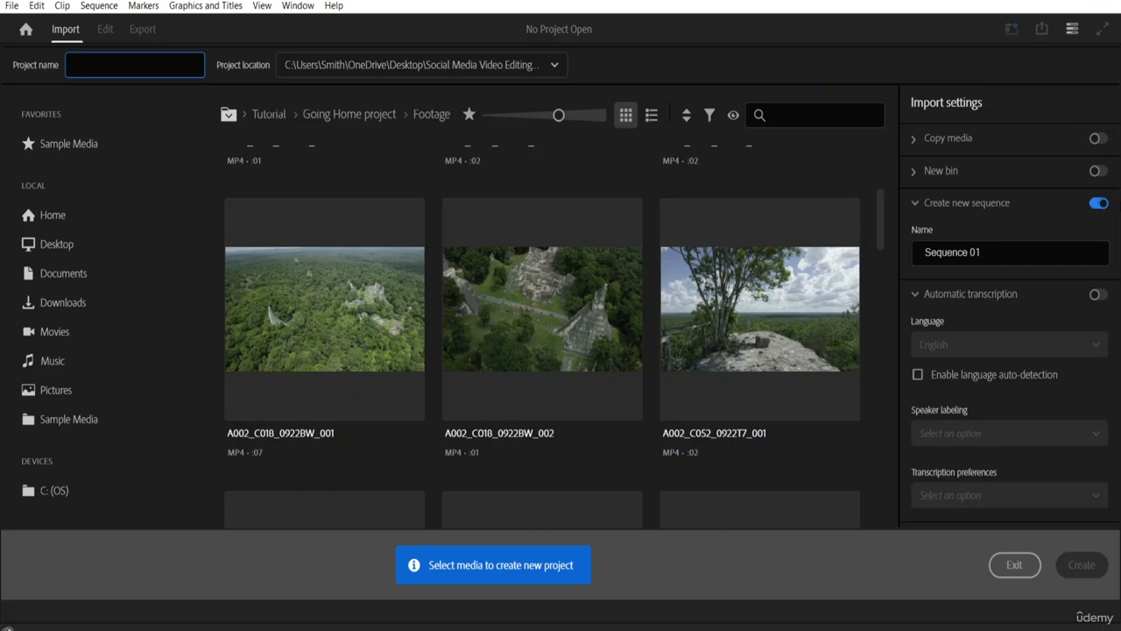
pyautogui.write('Lower')
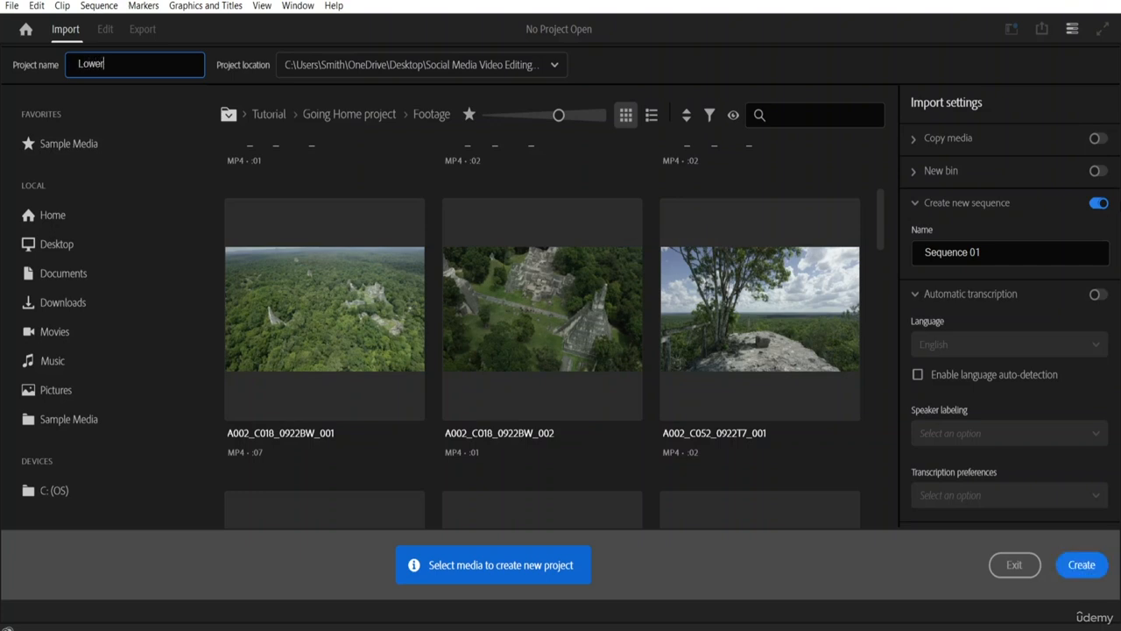
pyautogui.write(' Third')
# Choose the Social Media Video Editing Resource File folder as the project location and create the project
pyautogui.click(456, 64)
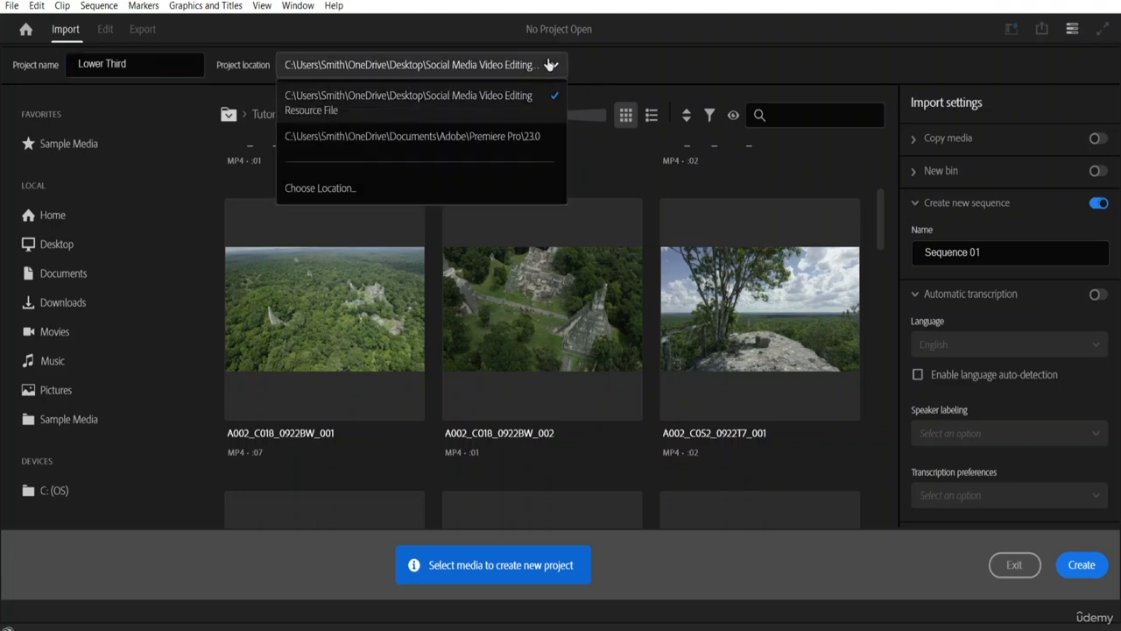
pyautogui.click(435, 187)
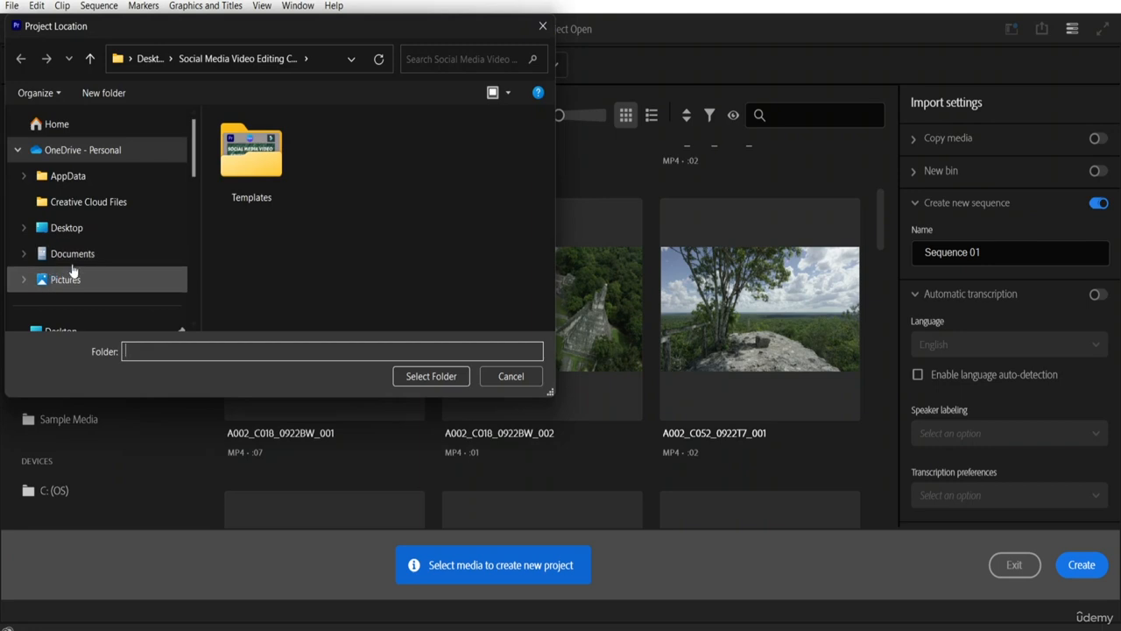
pyautogui.moveTo(190, 166); pyautogui.dragTo(200, 237)
pyautogui.click(151, 300)
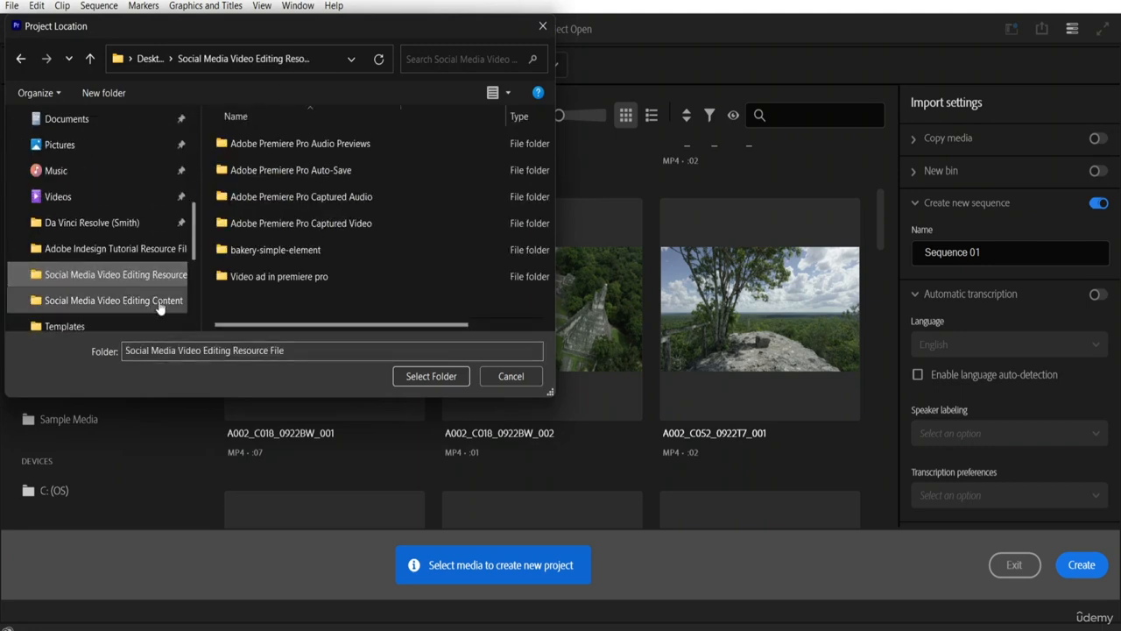
pyautogui.click(429, 376)
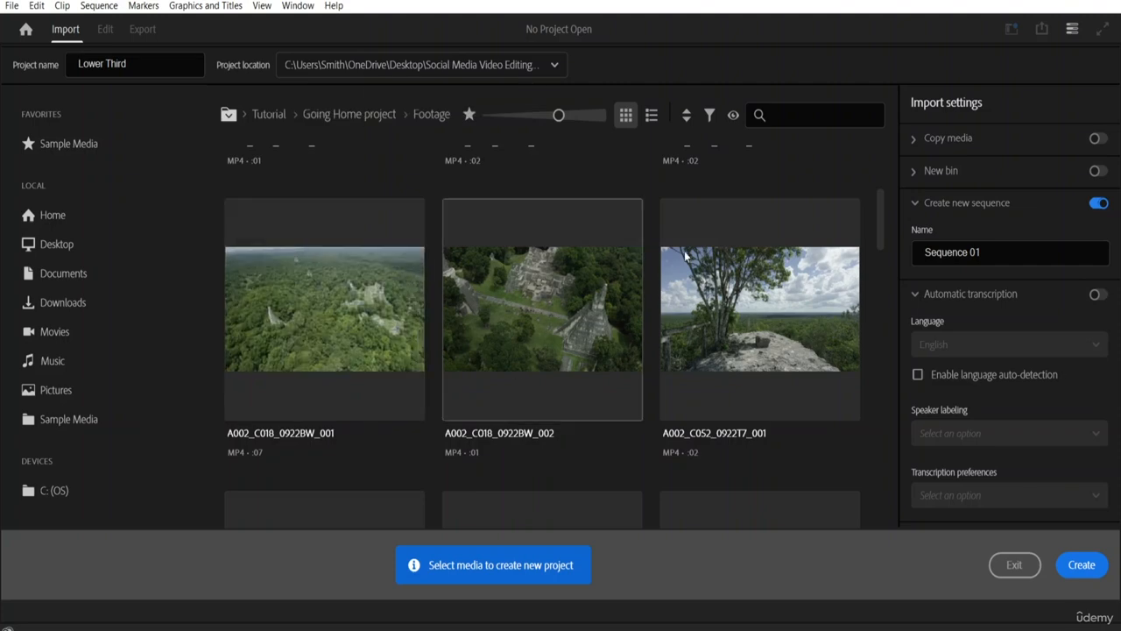
pyautogui.click(1080, 565)
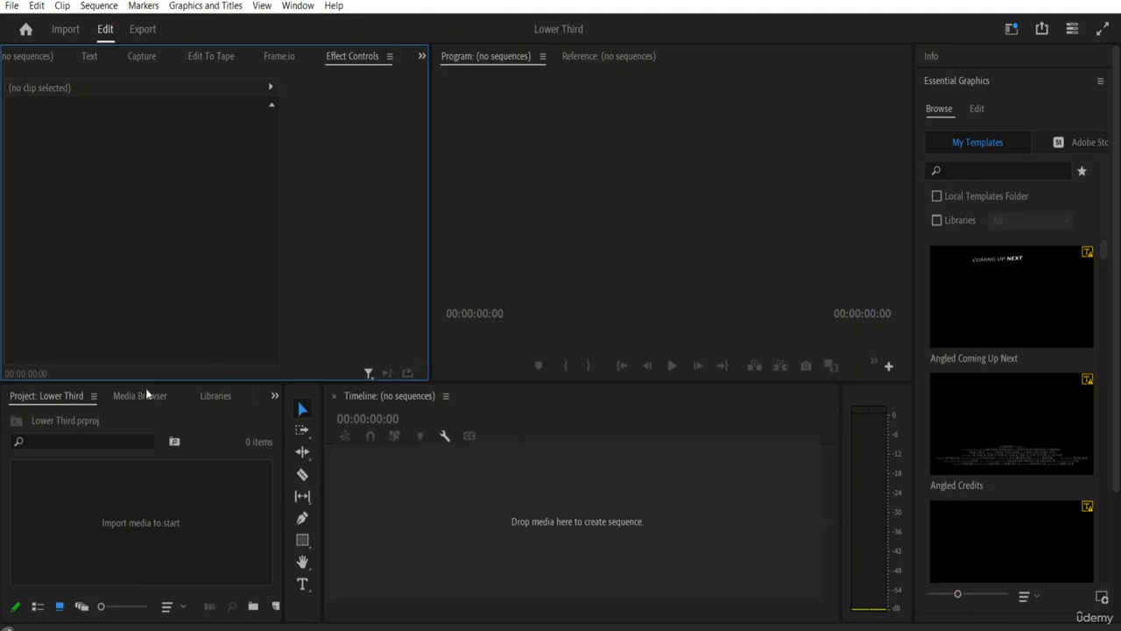
# Import the video pexels-mart-production-7534583 (Original) from the Social Media Video Editing Resource File folder, browsing with large icons
pyautogui.doubleClick(159, 528)
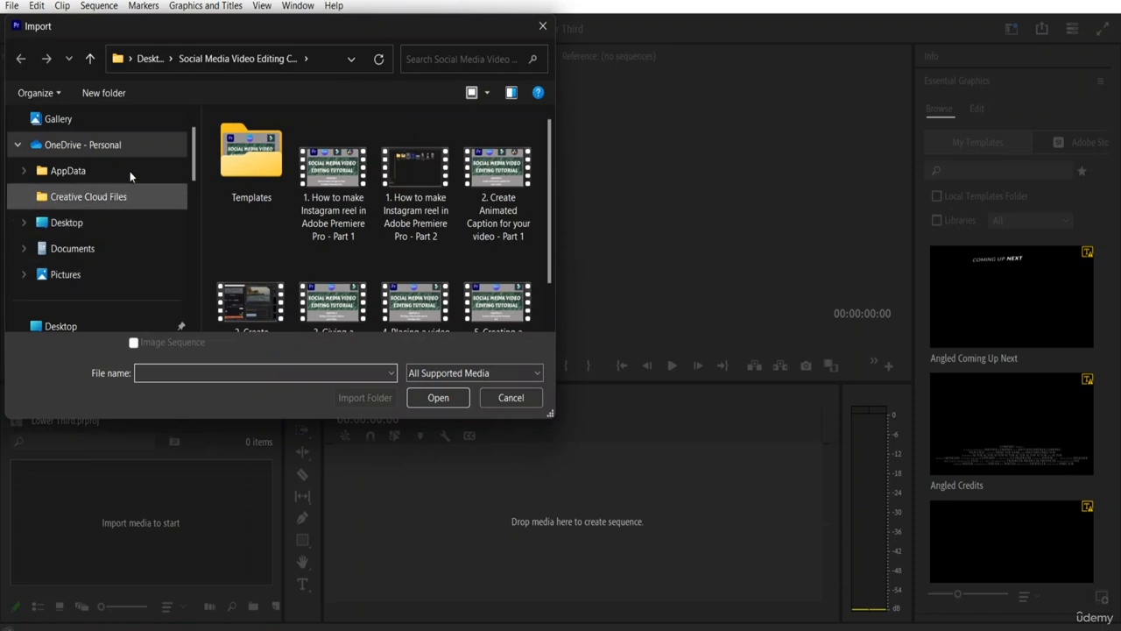
pyautogui.moveTo(192, 171); pyautogui.dragTo(186, 245)
pyautogui.click(150, 275)
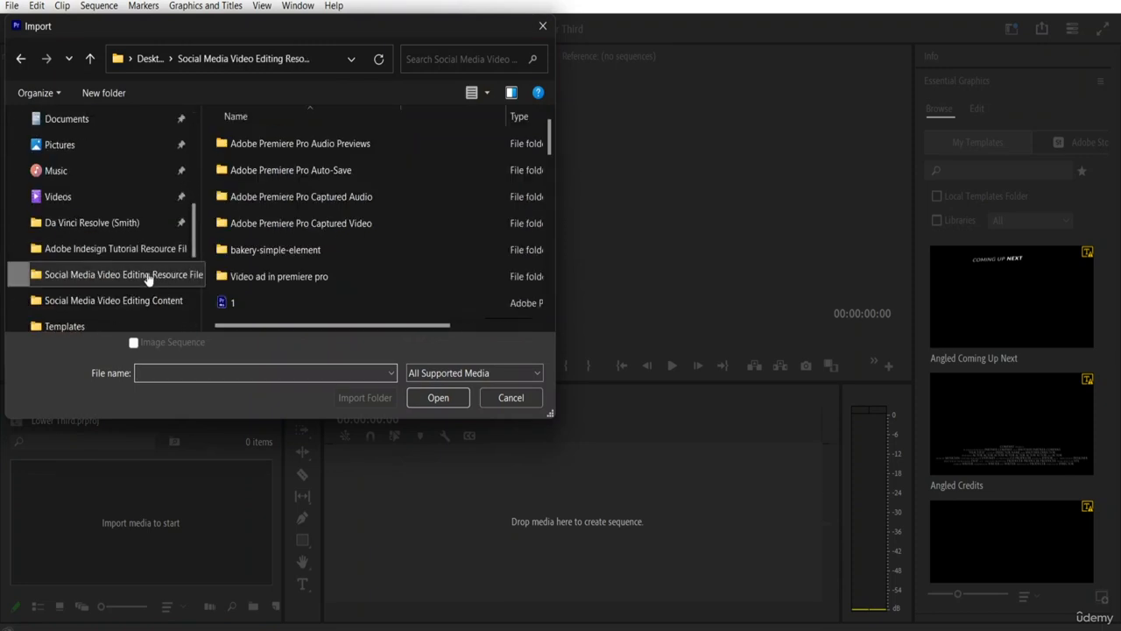
pyautogui.click(471, 92)
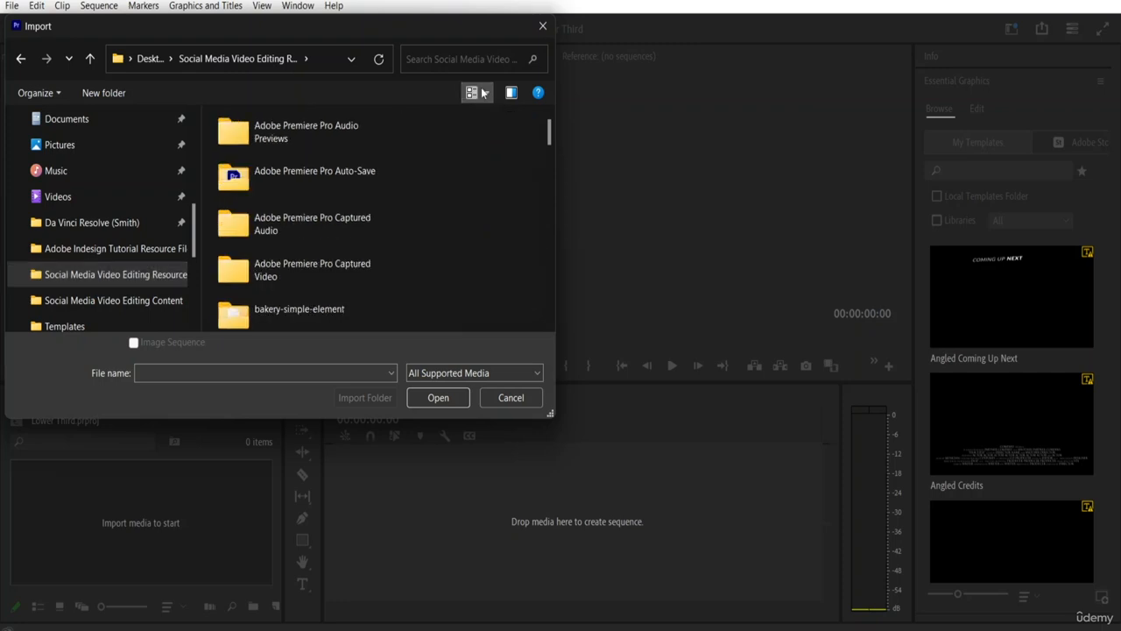
pyautogui.click(486, 93)
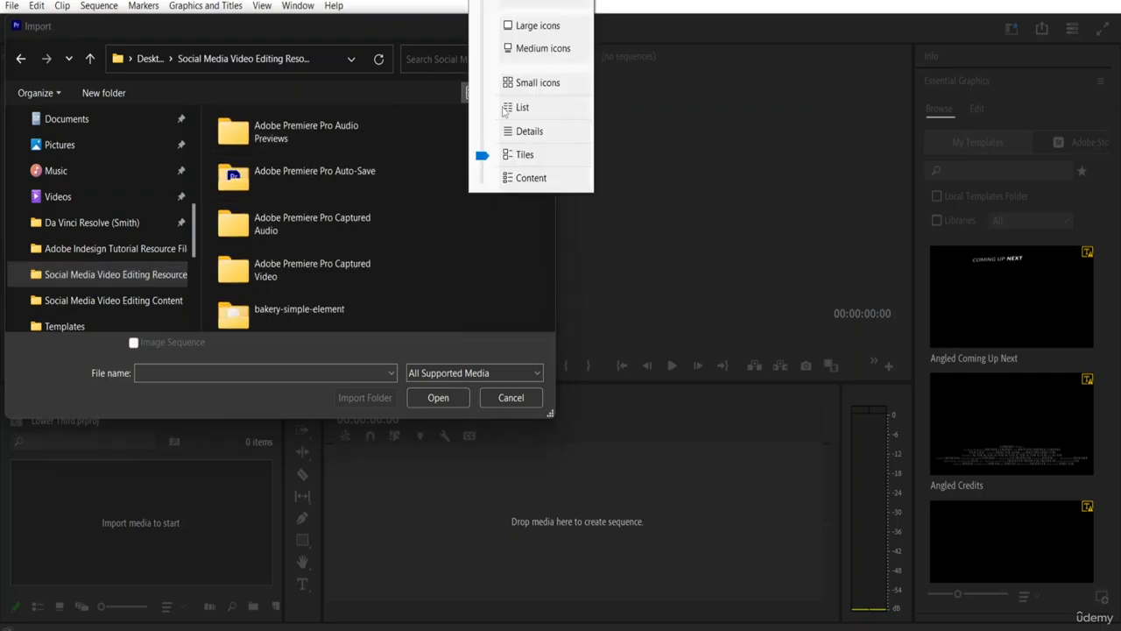
pyautogui.click(529, 27)
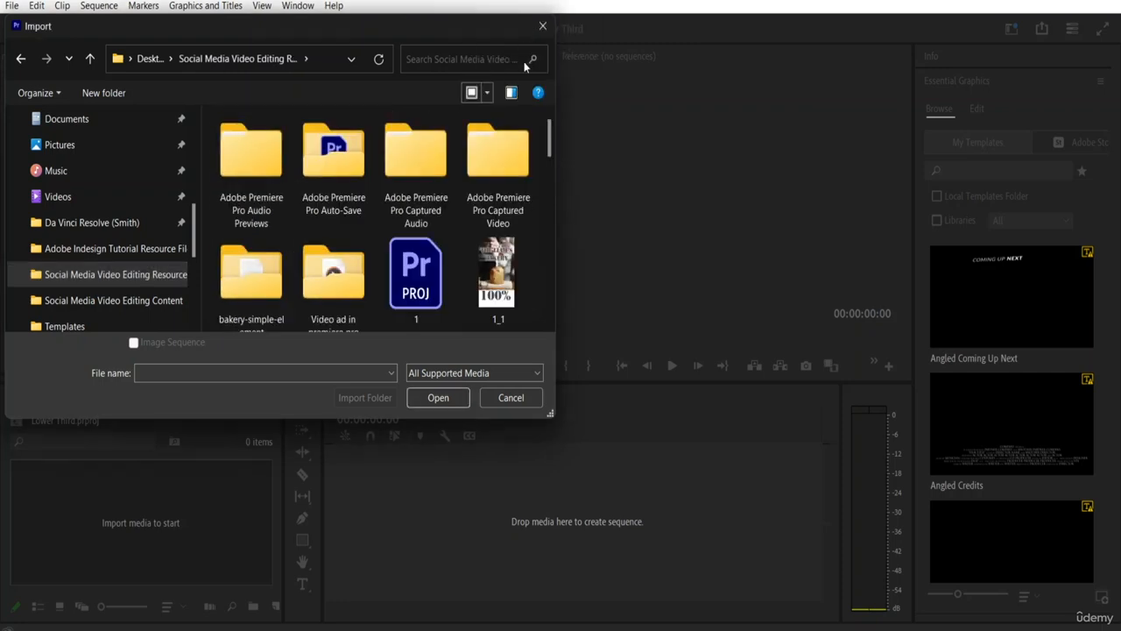
pyautogui.moveTo(549, 140); pyautogui.dragTo(548, 235)
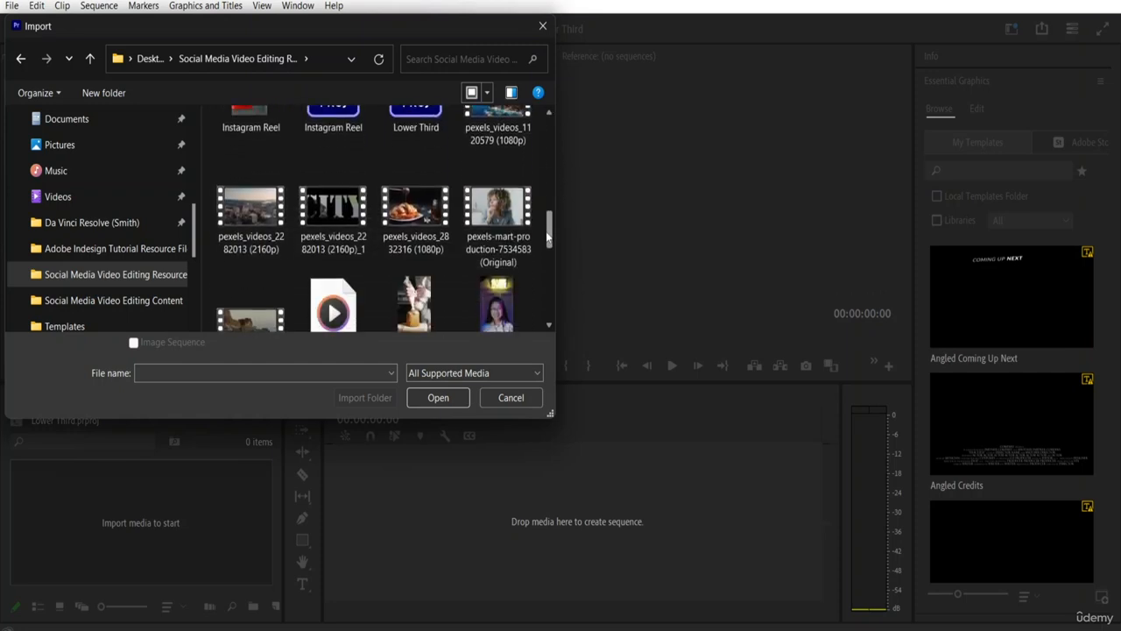
pyautogui.click(495, 215)
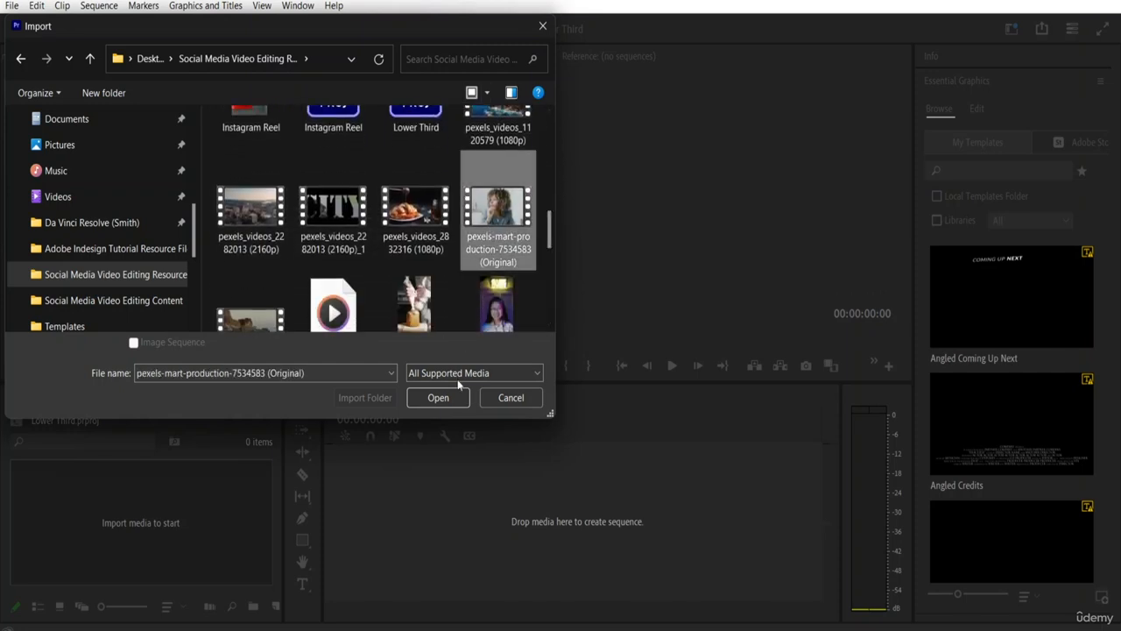
pyautogui.click(430, 399)
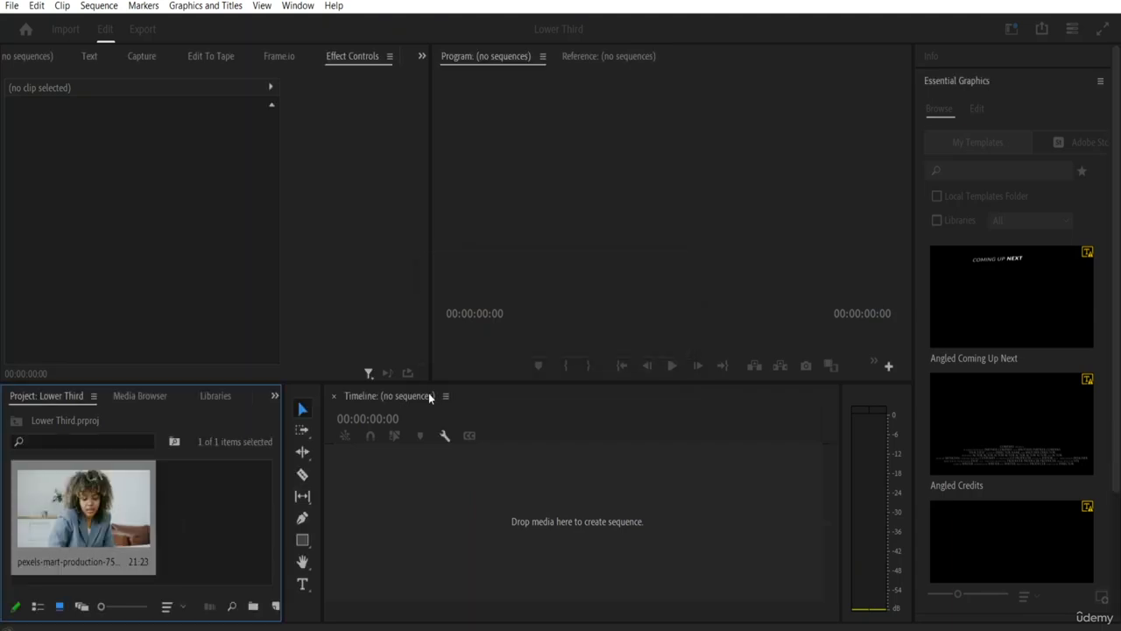
pyautogui.click(222, 504)
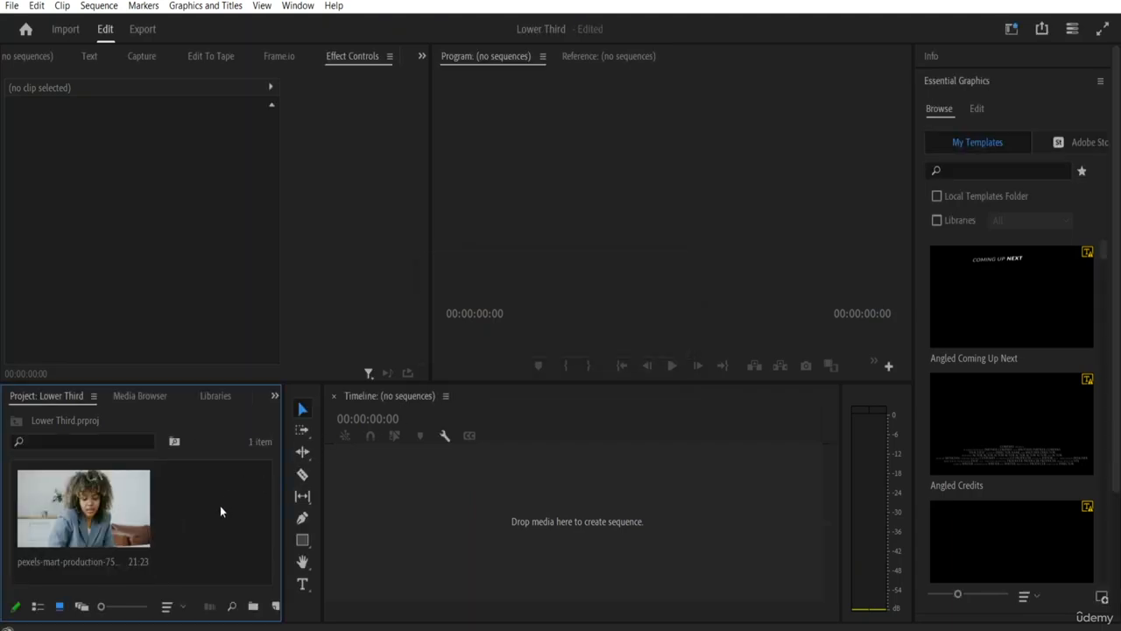
# Create a sequence from the imported video clip and show the safe margins over the program preview
pyautogui.click(114, 522)
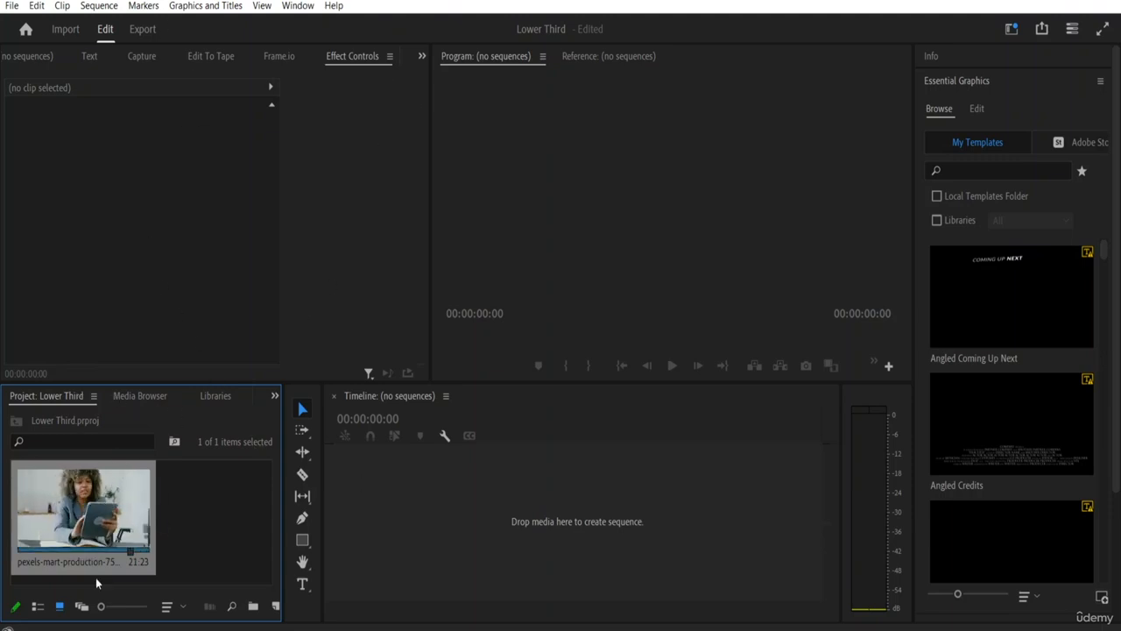
pyautogui.moveTo(65, 513); pyautogui.dragTo(429, 521)
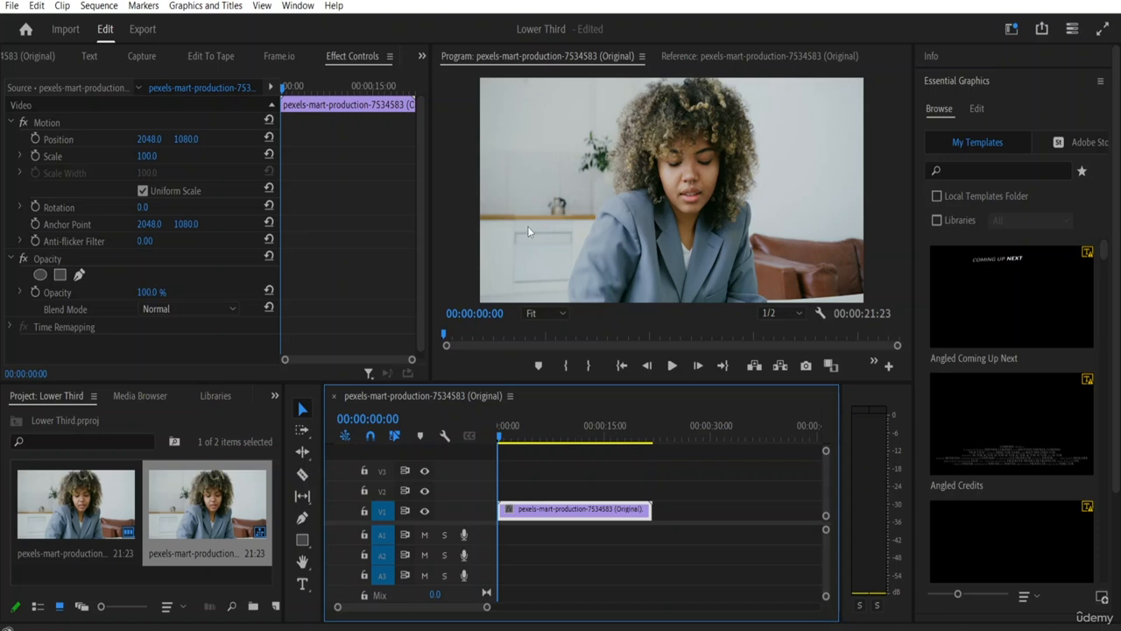
pyautogui.click(820, 313)
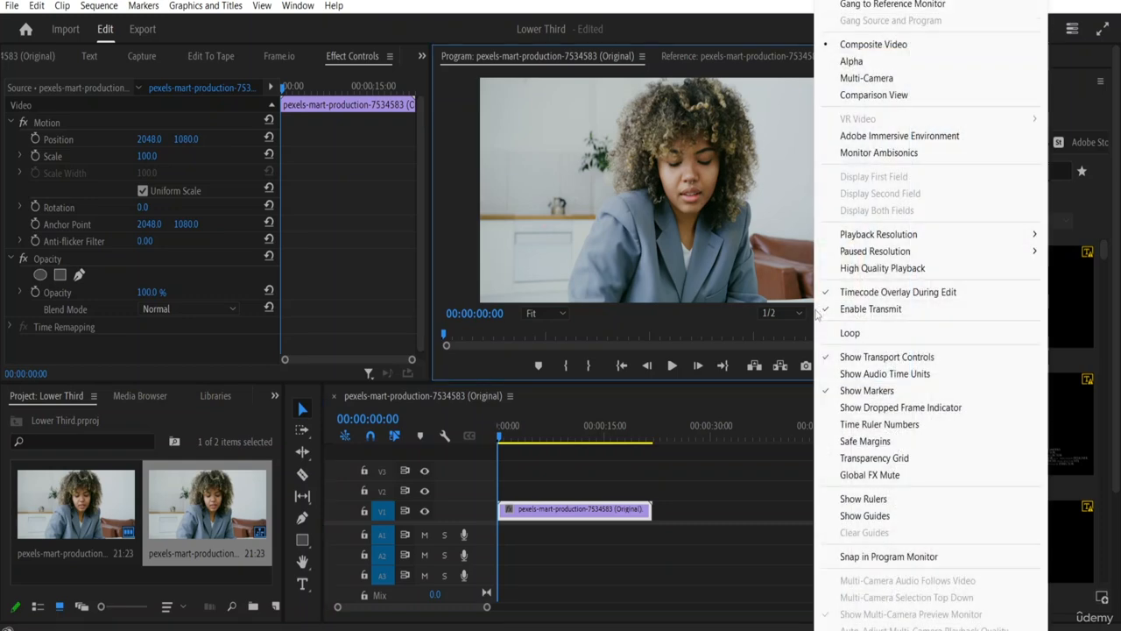
pyautogui.click(833, 440)
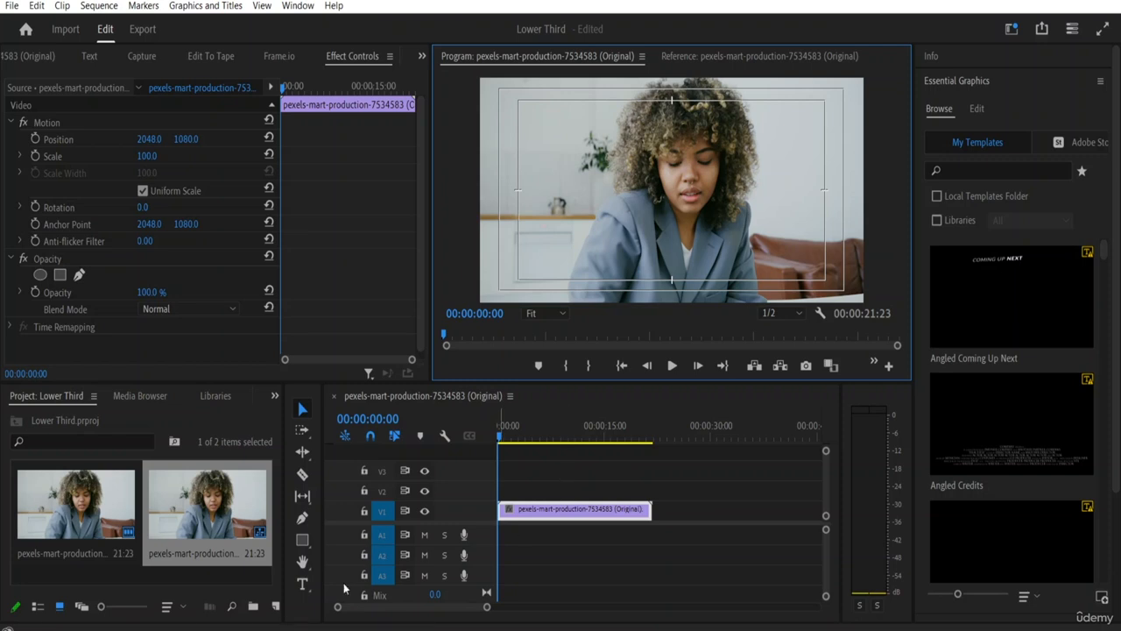
# Add a text layer with the speaker's full name in capitals, starting at the inner safe margin in the frame's lower left
pyautogui.press('t')
pyautogui.click(518, 238)
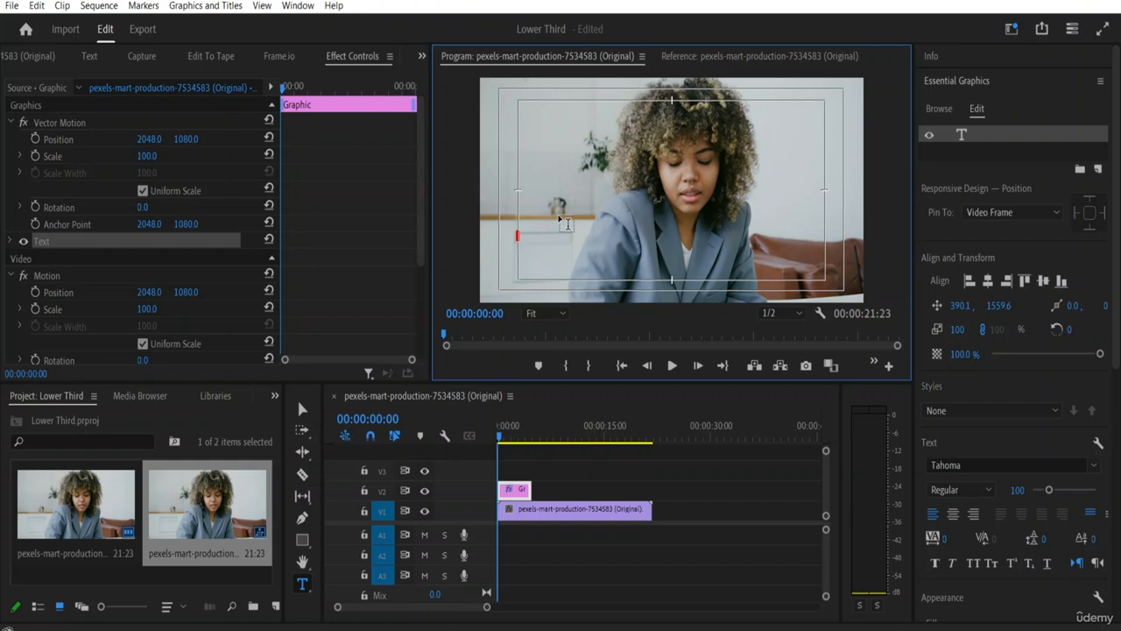
pyautogui.write('CLAIRE')
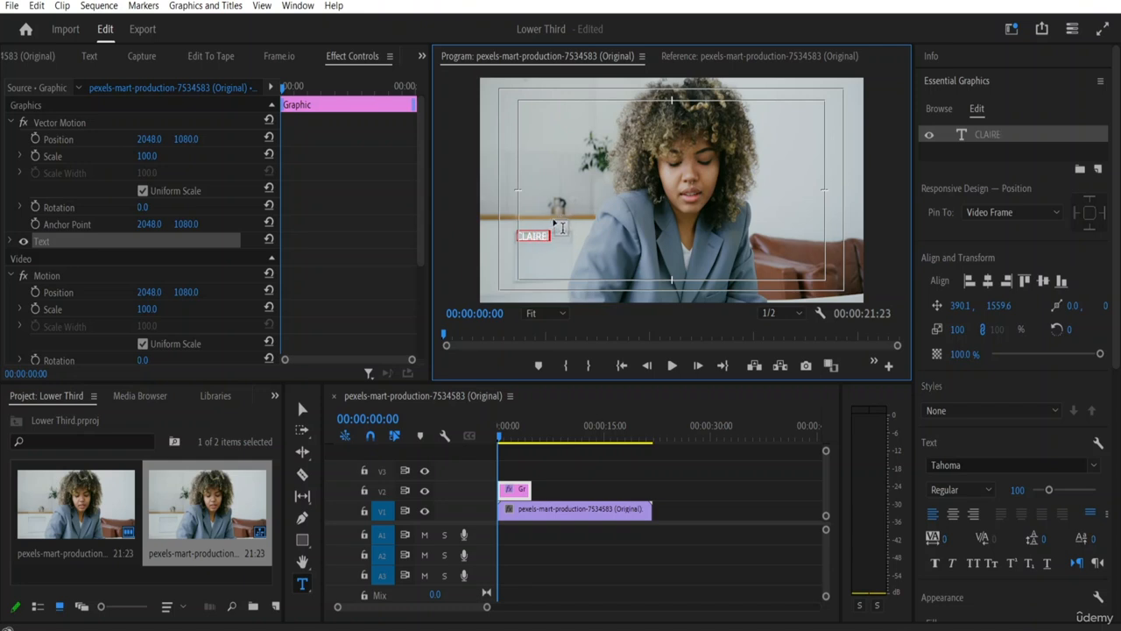
pyautogui.write(' SMITH')
# Try to change the name text's font to Elephant
pyautogui.click(1093, 468)
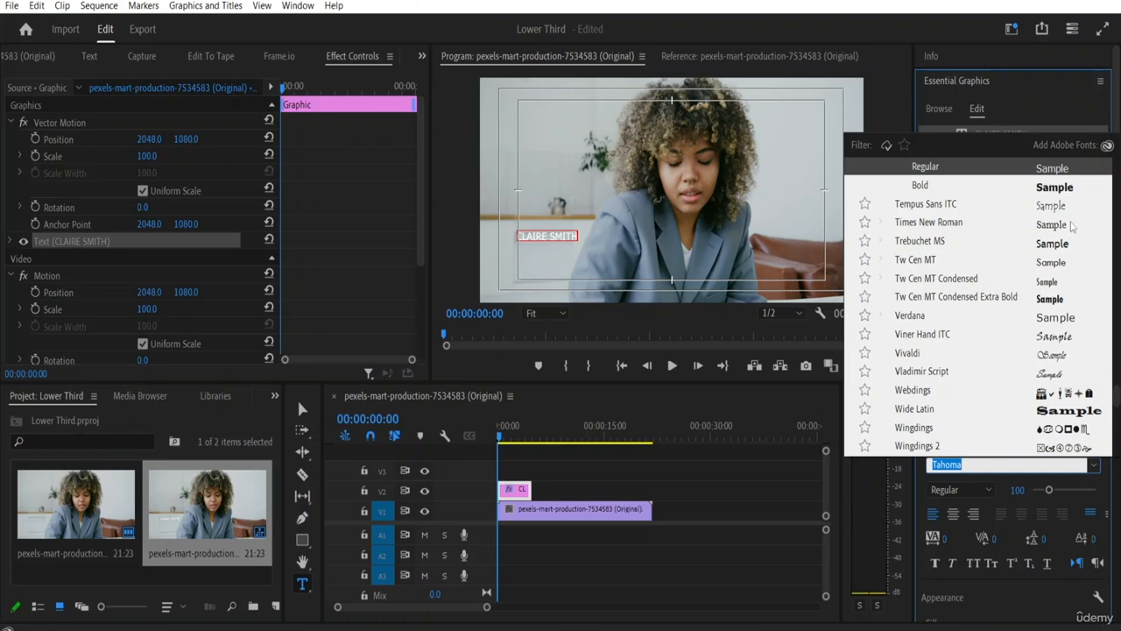
pyautogui.scroll(-1, 1068, 239)
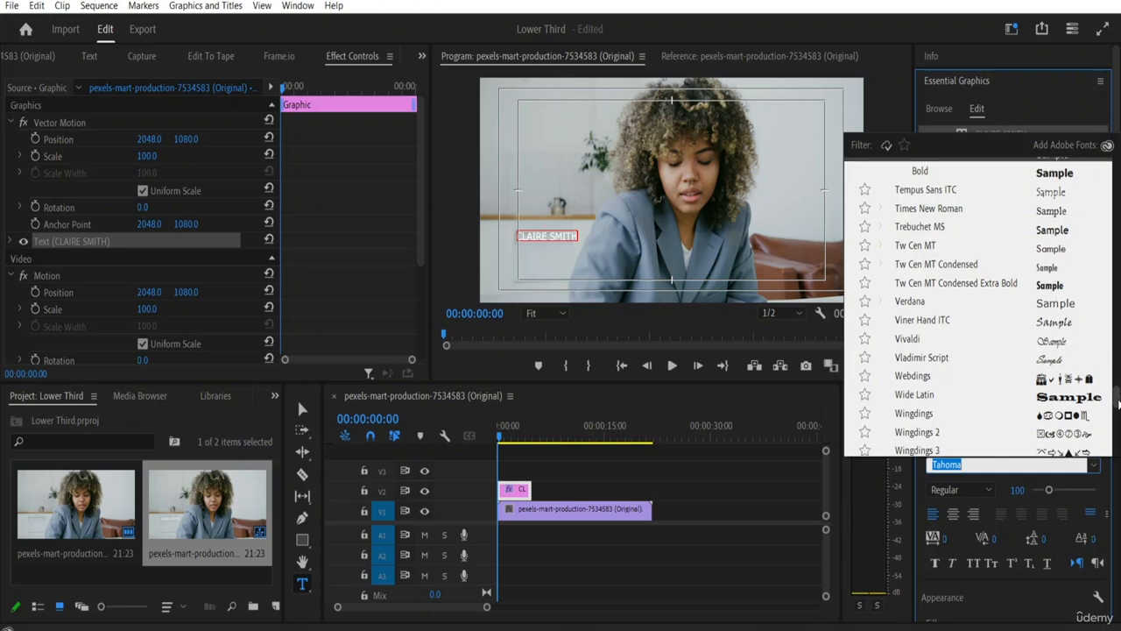
pyautogui.moveTo(1115, 375); pyautogui.dragTo(1096, 242)
pyautogui.click(1061, 349)
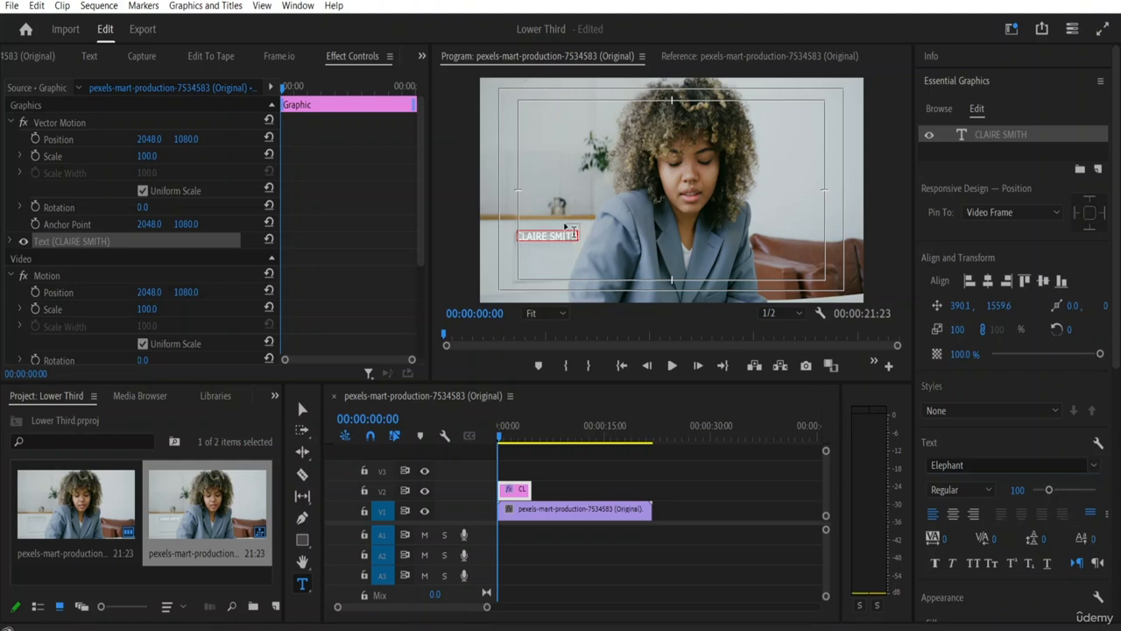
pyautogui.click(557, 236)
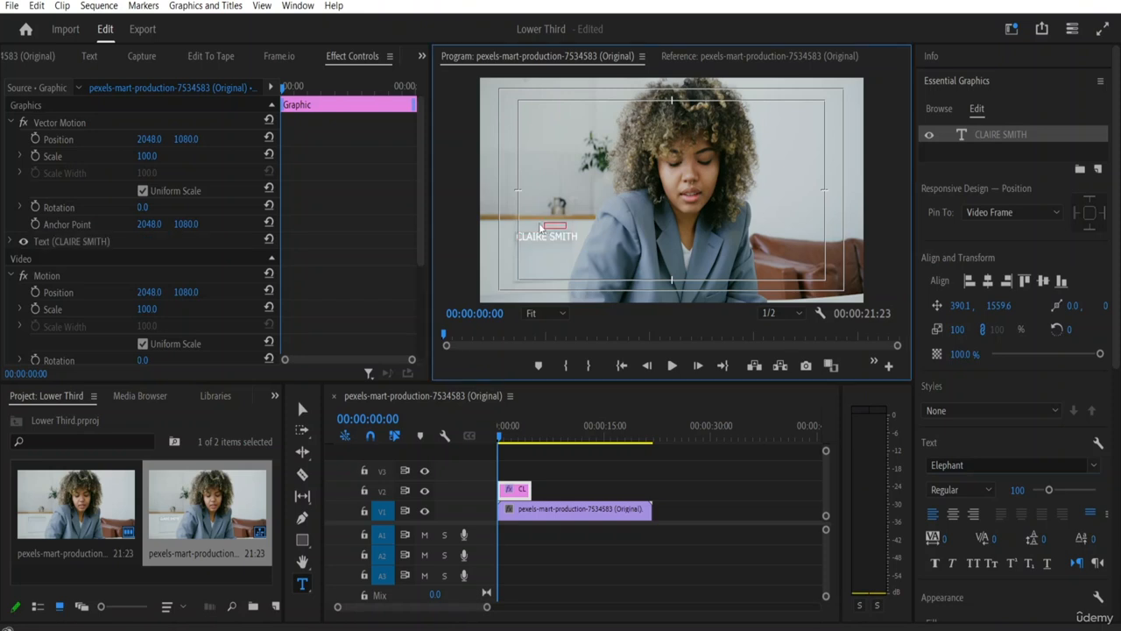
pyautogui.click(565, 228)
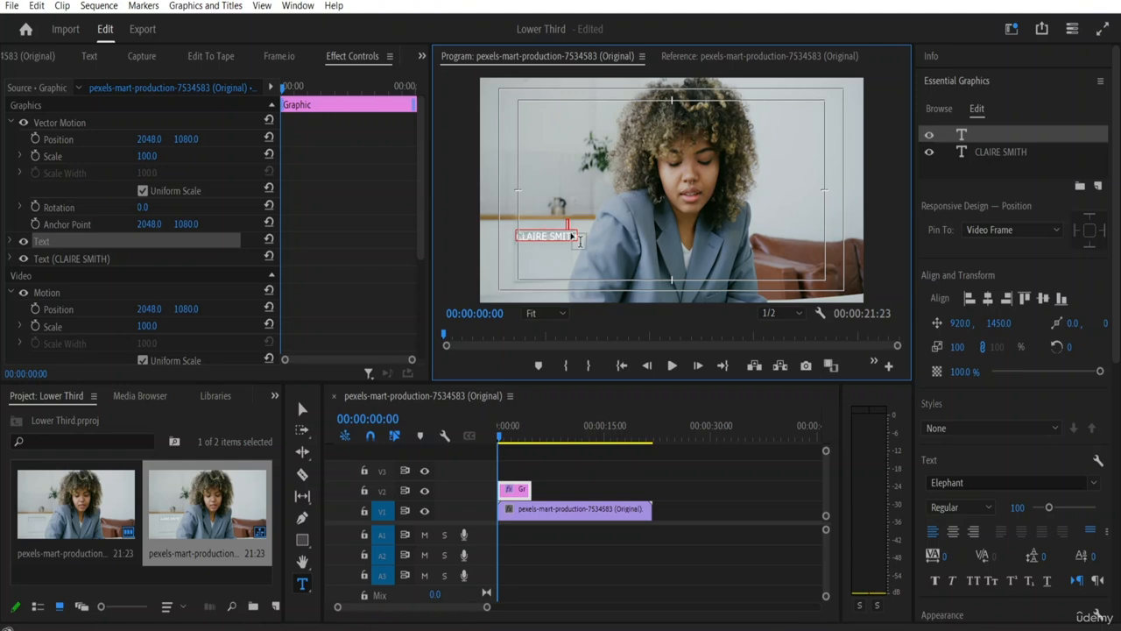
# Select the whole name text and set its font size to 210 and its font to Stencil
pyautogui.click(549, 241)
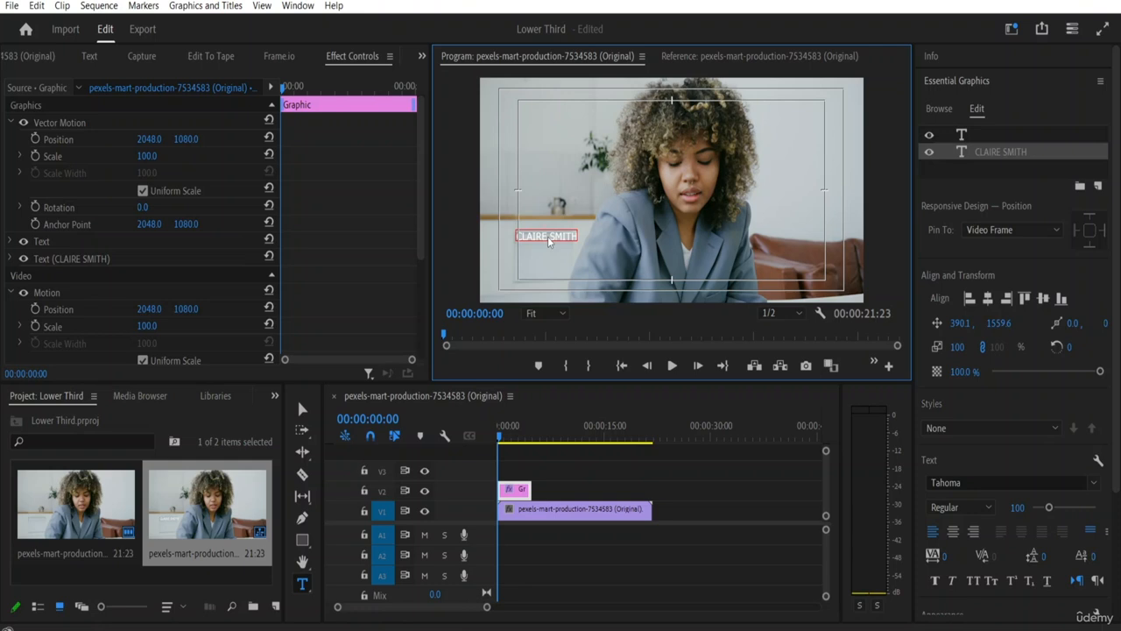
pyautogui.doubleClick(549, 241)
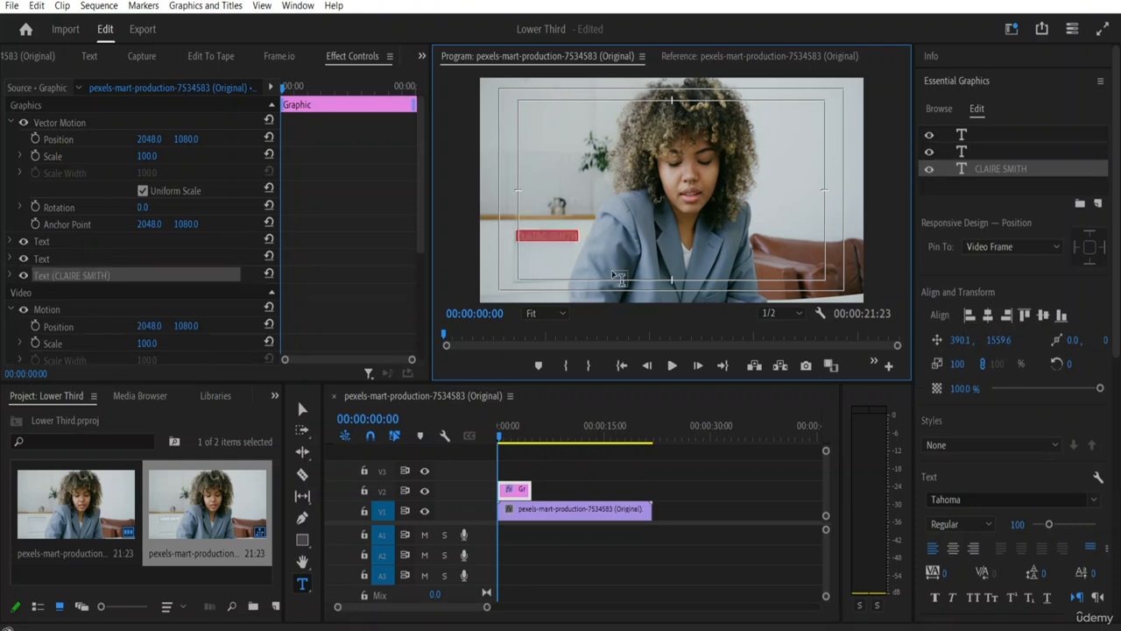
pyautogui.moveTo(1048, 523); pyautogui.dragTo(1066, 524)
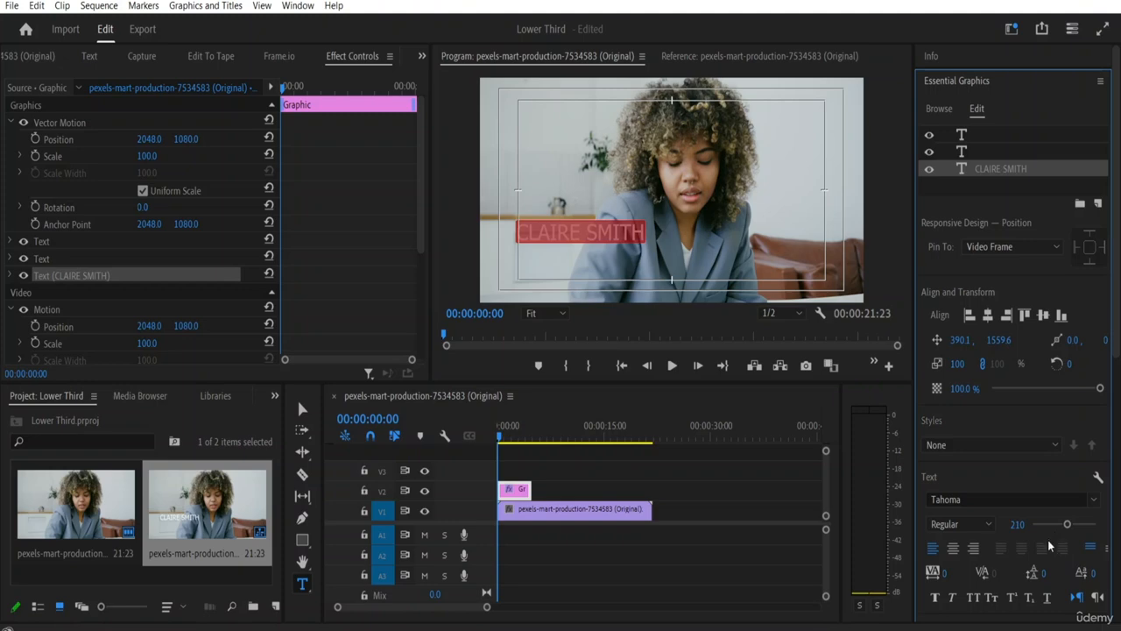
pyautogui.click(1093, 500)
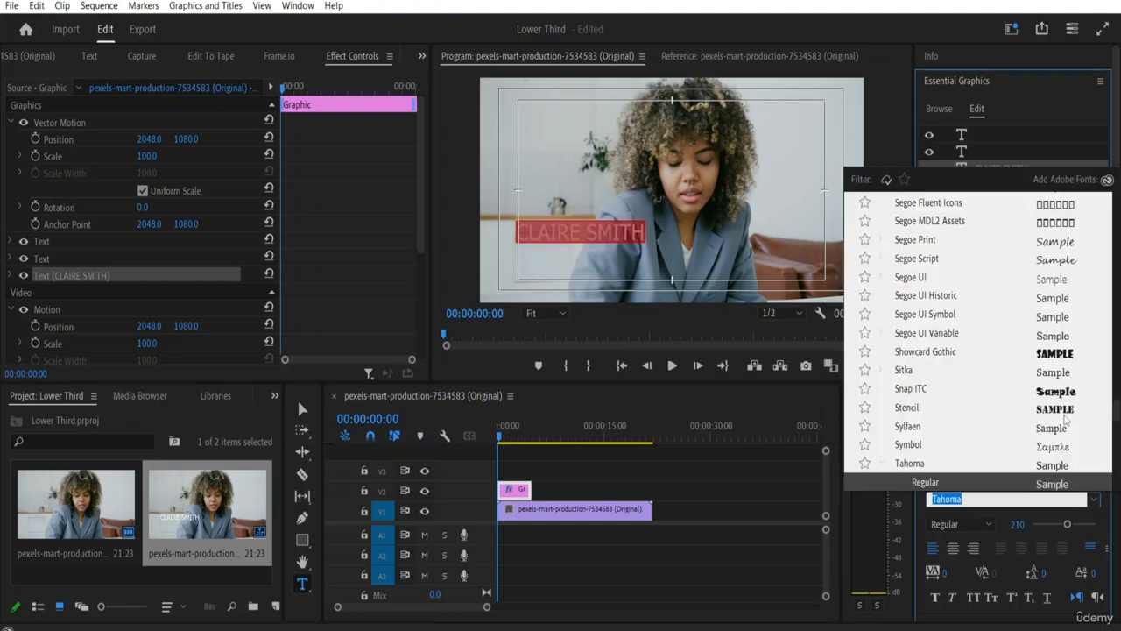
pyautogui.press('Escape')
pyautogui.write('Stencil')
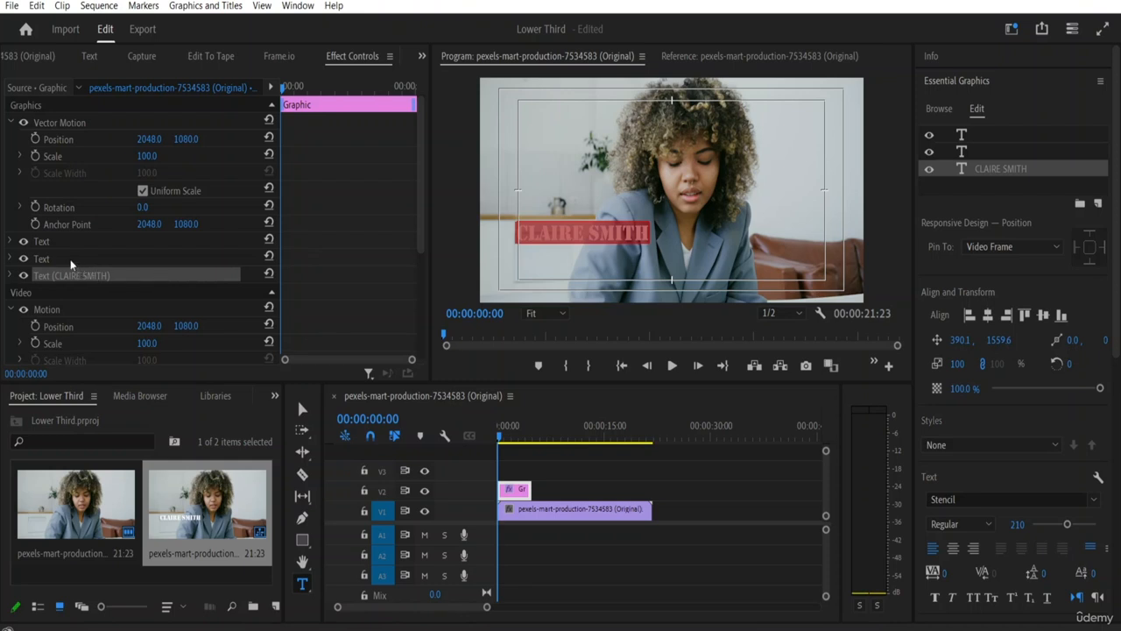
# Delete the two empty text layers from the title graphic, keeping only the name text
pyautogui.click(40, 259)
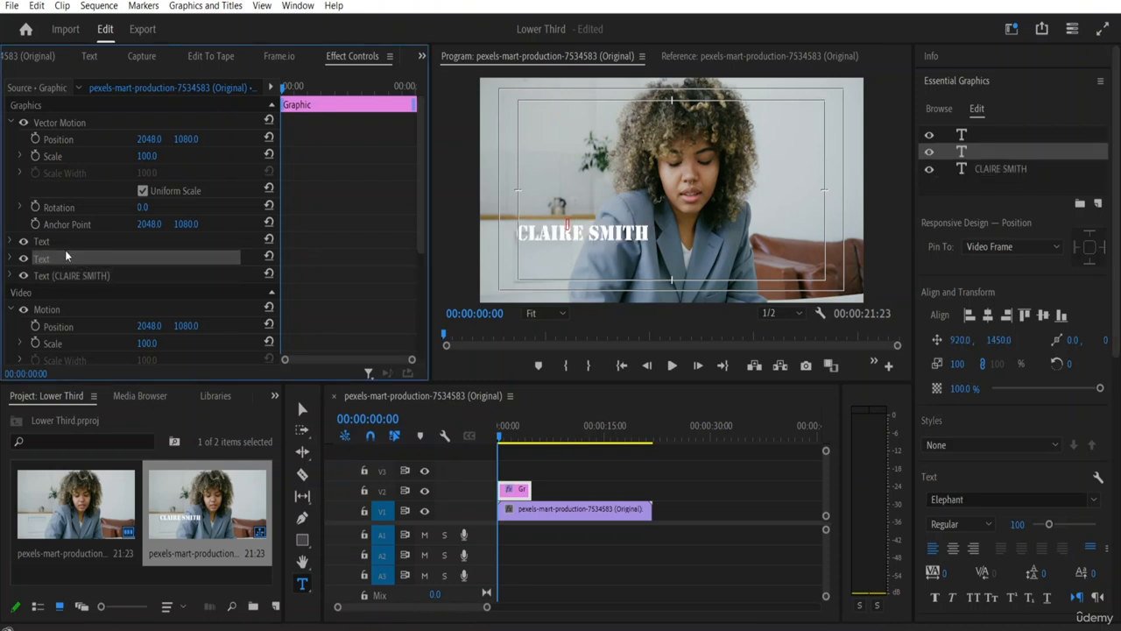
pyautogui.keyDown('ctrl'); pyautogui.click(63, 242); pyautogui.keyUp('ctrl')
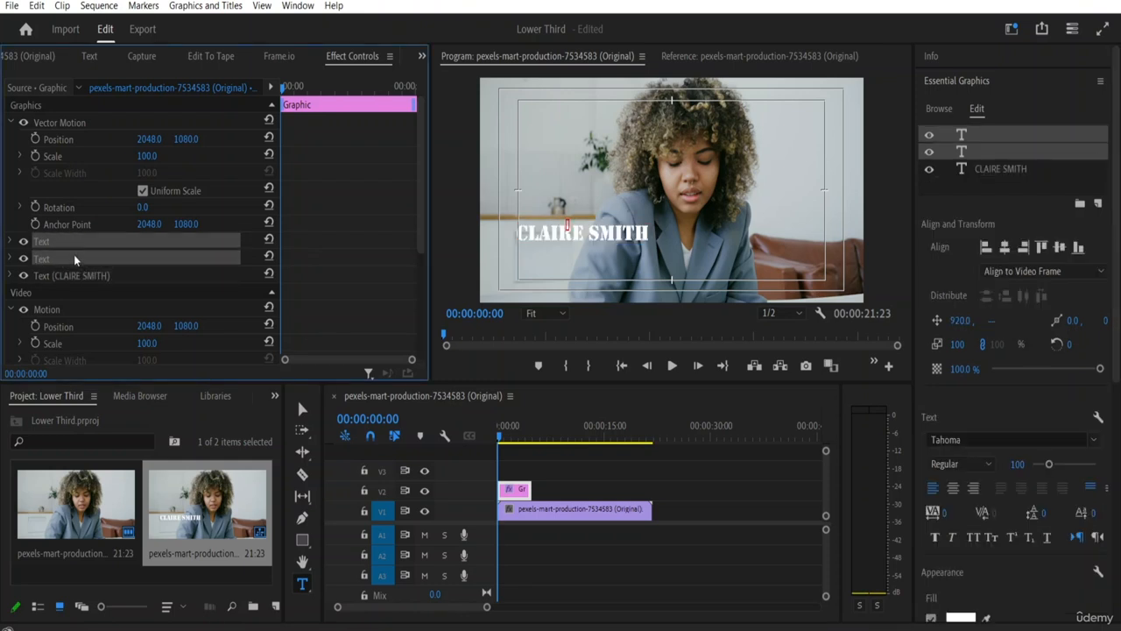
pyautogui.press('Delete')
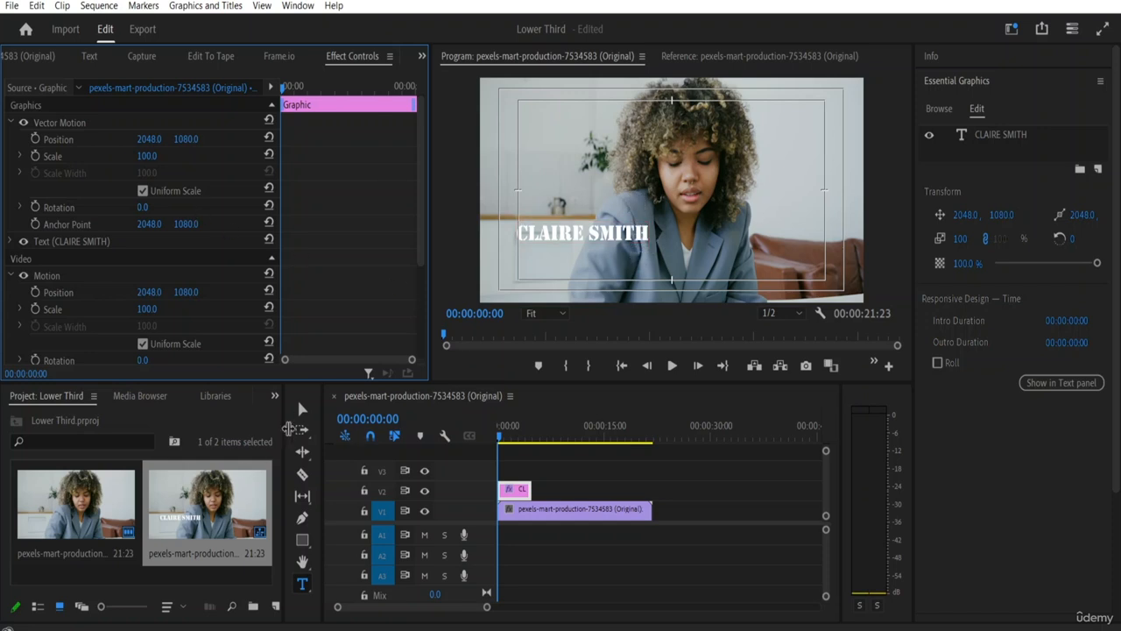
# Move the name text down to the lower-left corner of the inner safe margin, at about 398, 1911
pyautogui.click(303, 410)
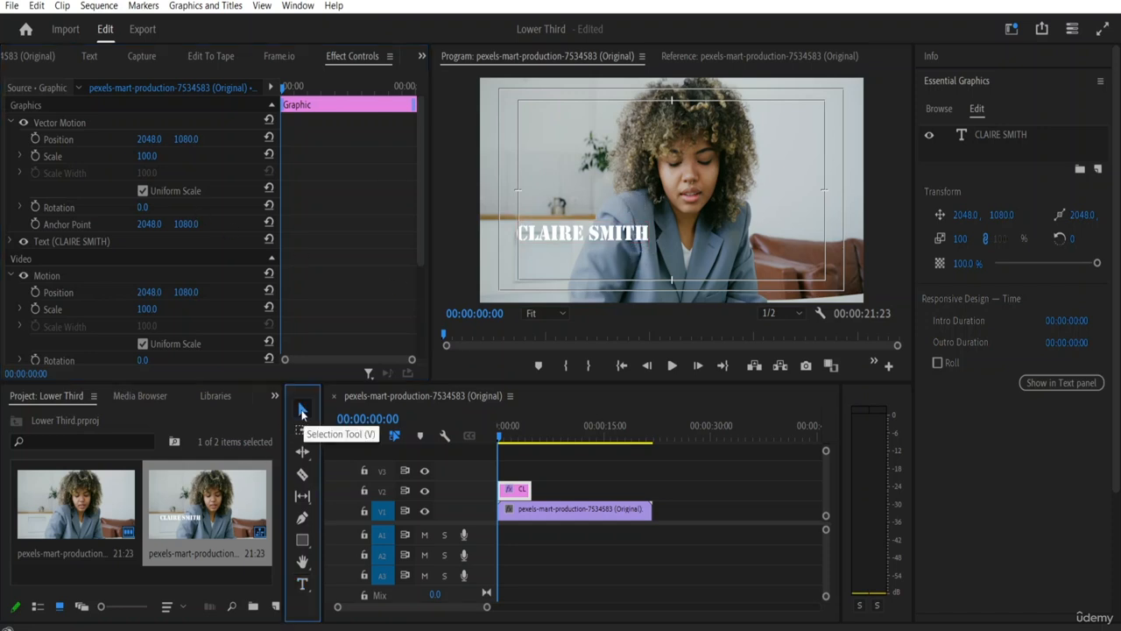
pyautogui.click(561, 238)
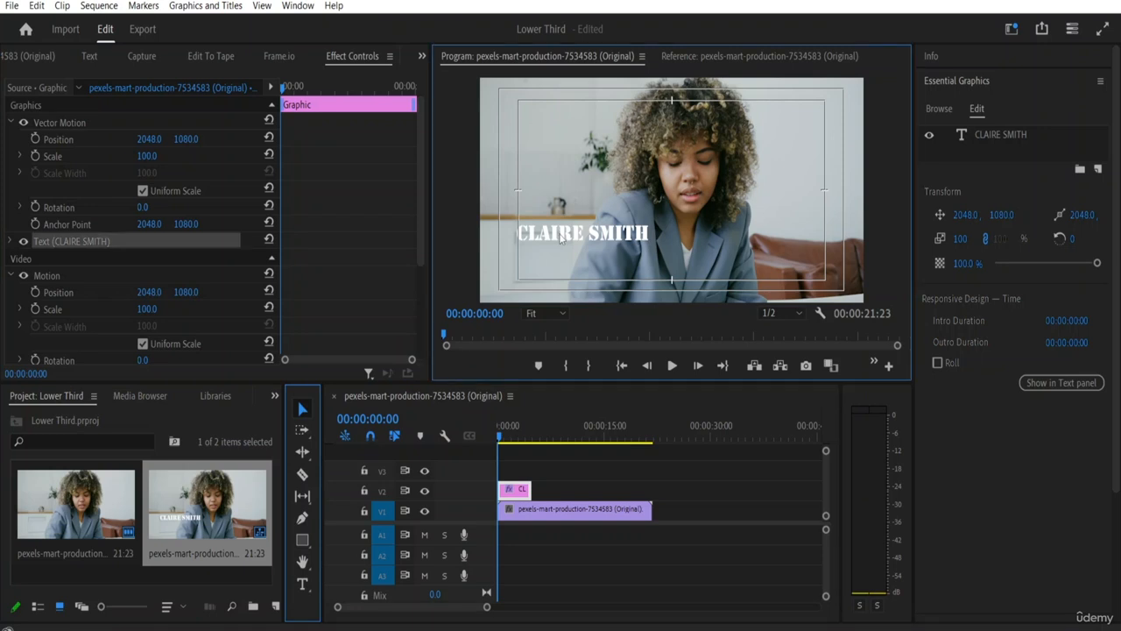
pyautogui.moveTo(565, 246); pyautogui.dragTo(563, 275)
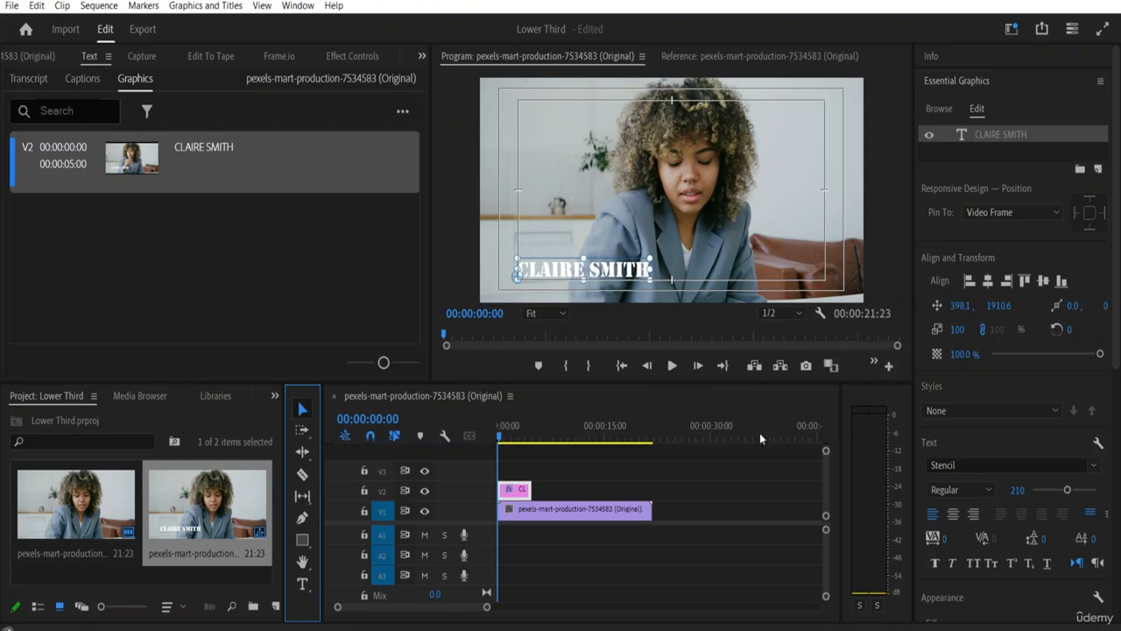
# Shift the title clip on V2 to start at about 00:00:01:19 and preview the sequence from its beginning
pyautogui.click(515, 494)
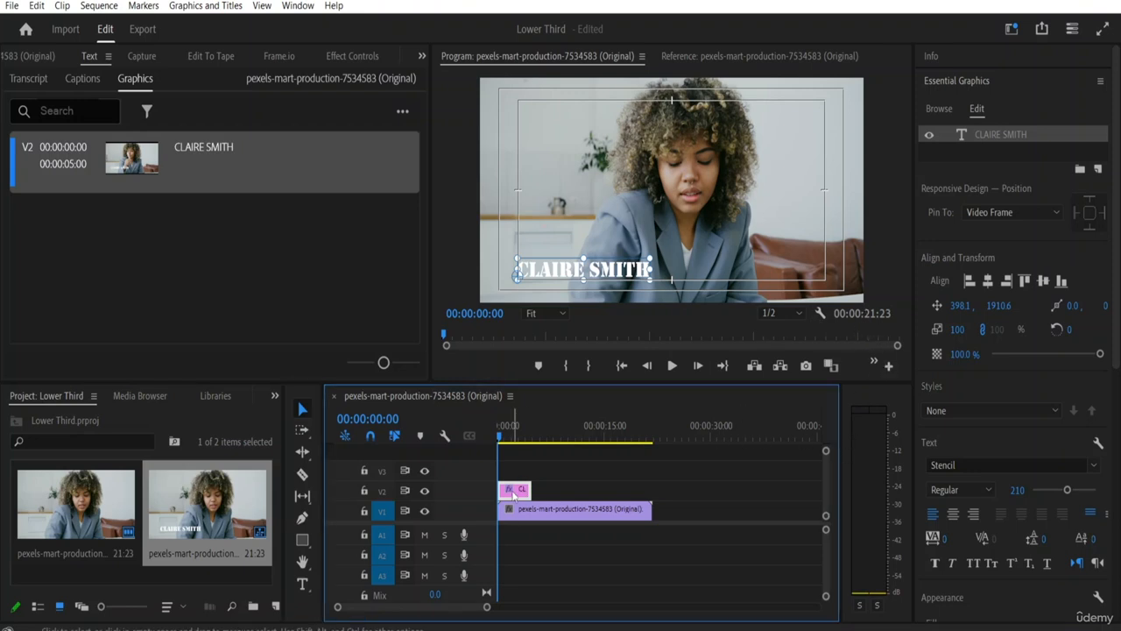
pyautogui.moveTo(514, 496); pyautogui.dragTo(531, 498)
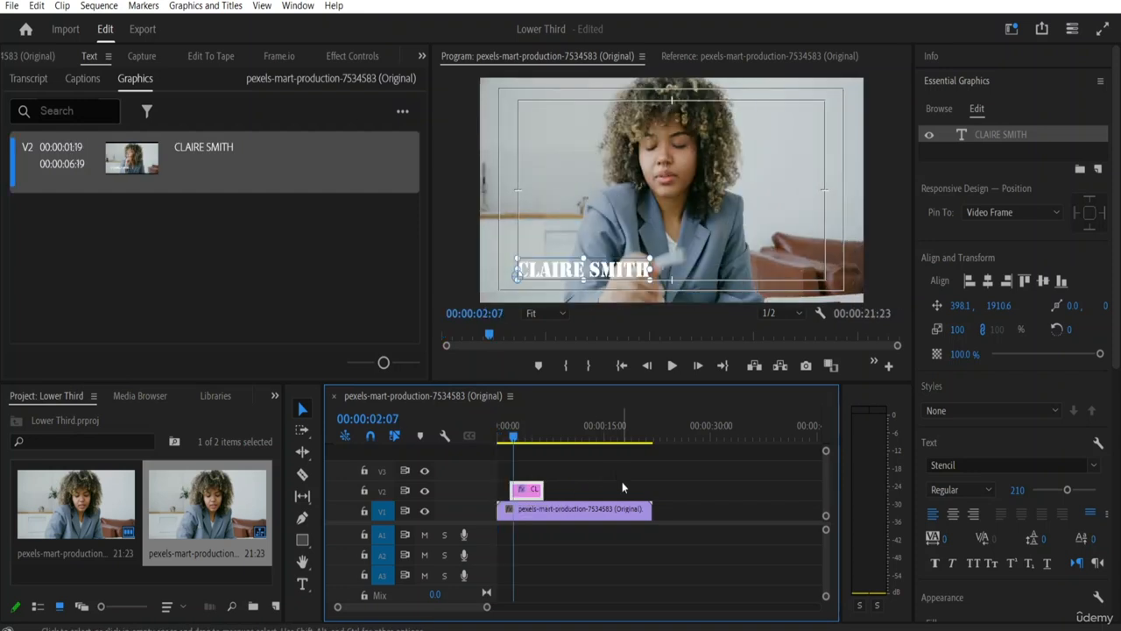
pyautogui.moveTo(515, 435); pyautogui.dragTo(489, 433)
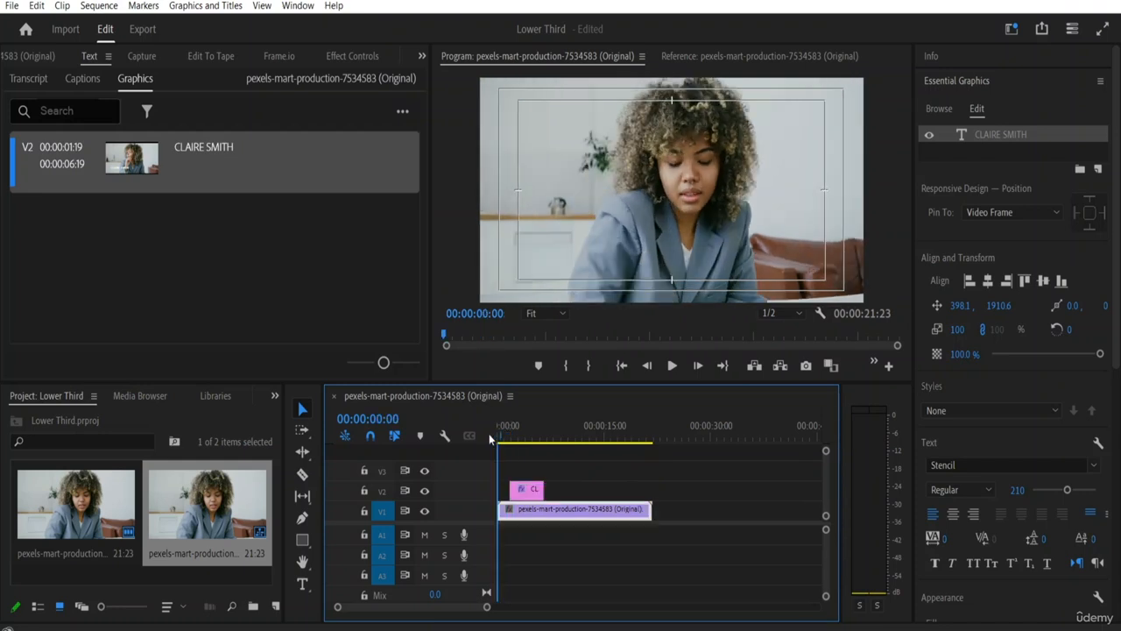
pyautogui.press('space')
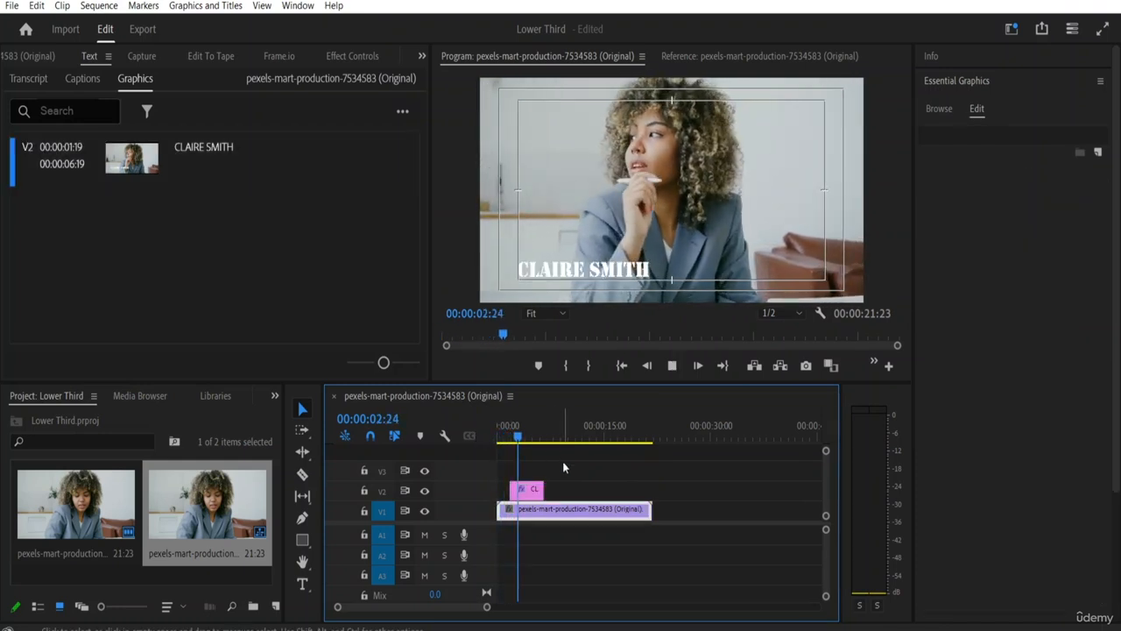
pyautogui.press('space')
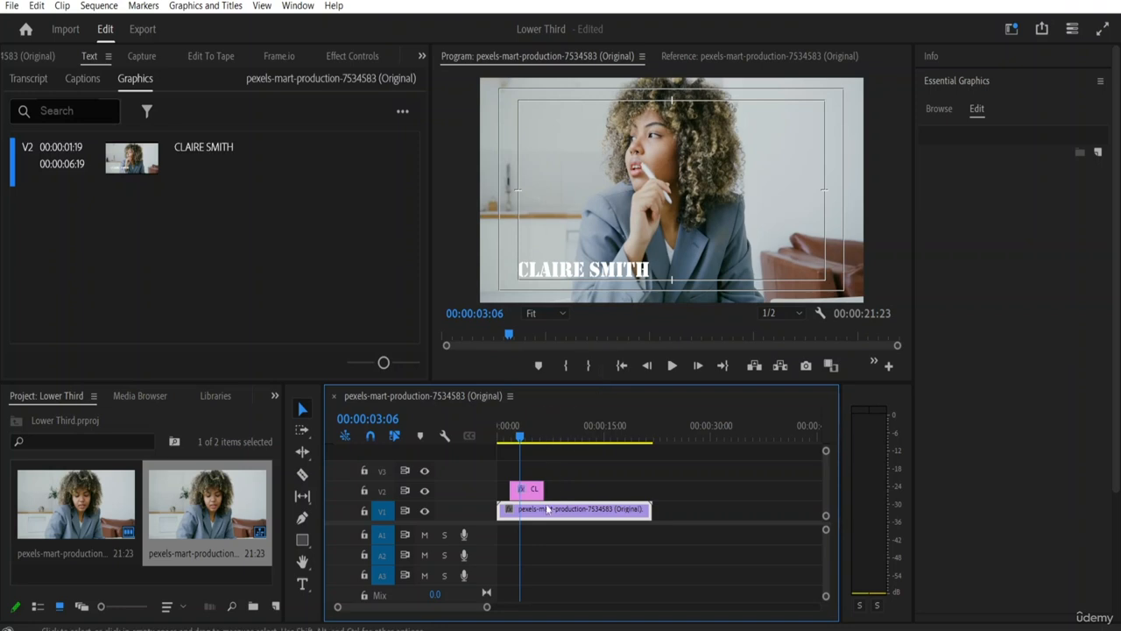
# Select the whole name text in the title graphic and set its fill colour to black (000000)
pyautogui.click(526, 488)
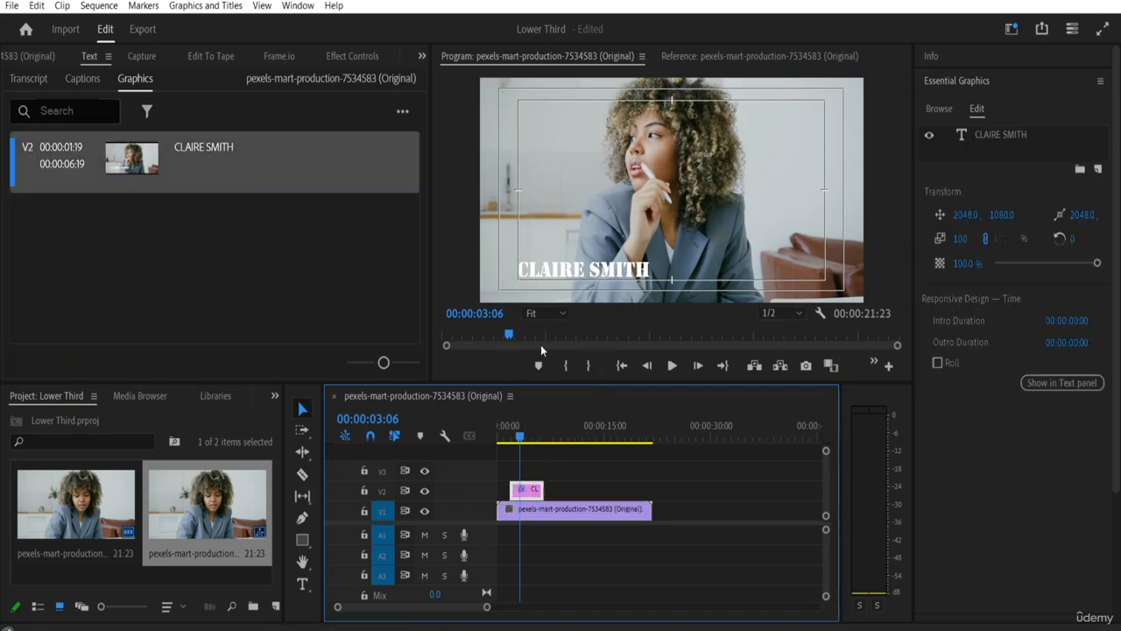
pyautogui.click(605, 272)
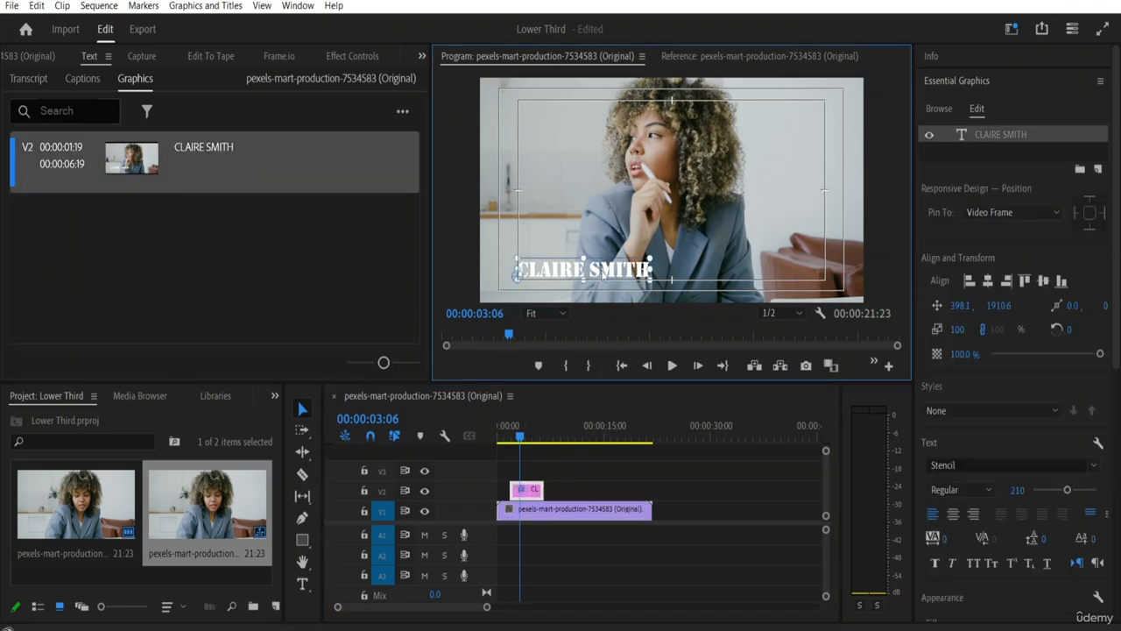
pyautogui.doubleClick(605, 272)
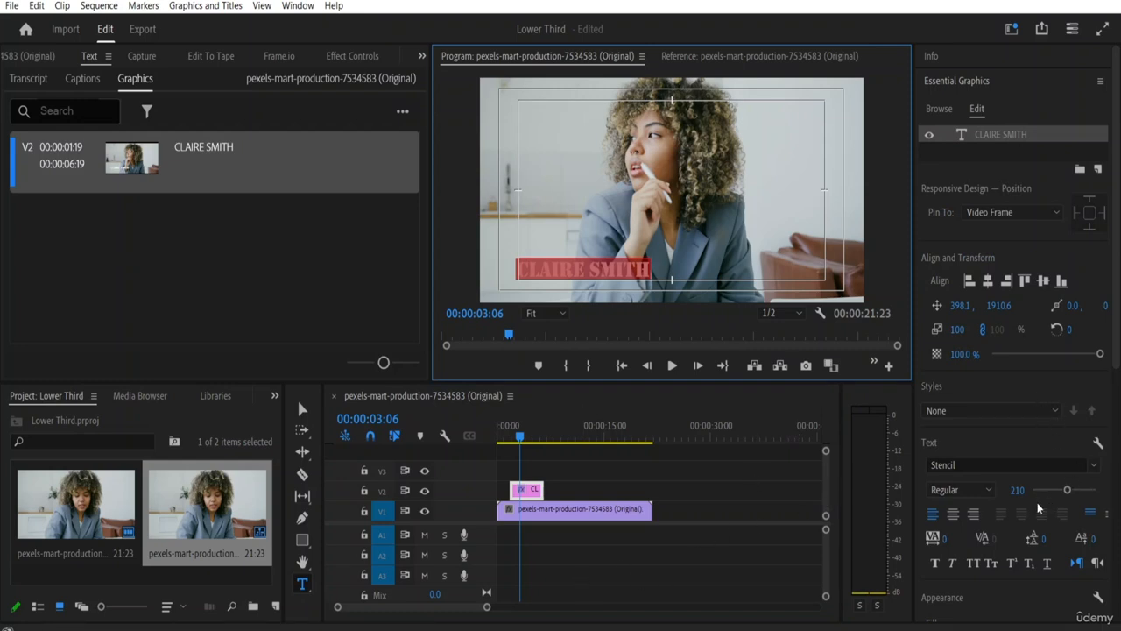
pyautogui.click(990, 495)
pyautogui.click(1051, 484)
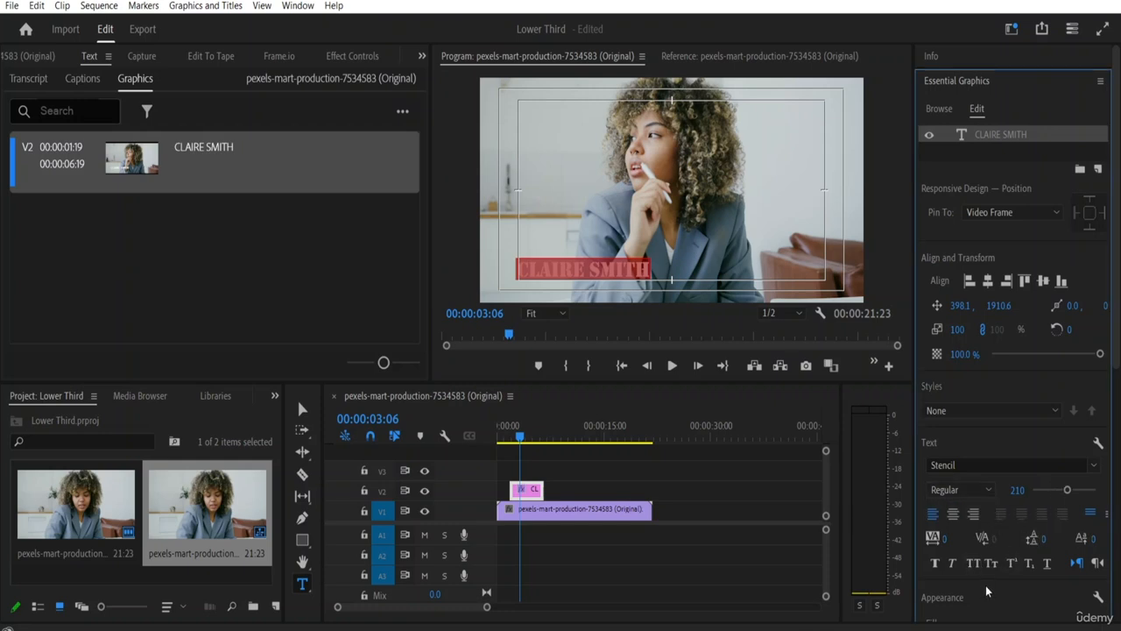
pyautogui.scroll(-2, 1115, 341)
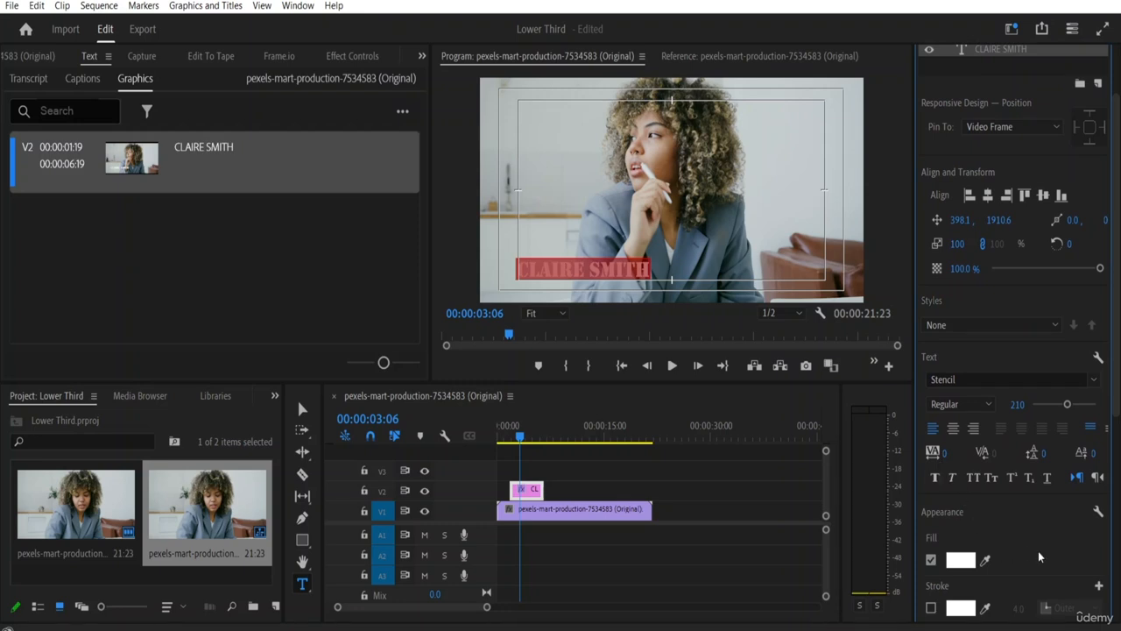
pyautogui.scroll(-1, 1043, 554)
pyautogui.scroll(-1, 1036, 532)
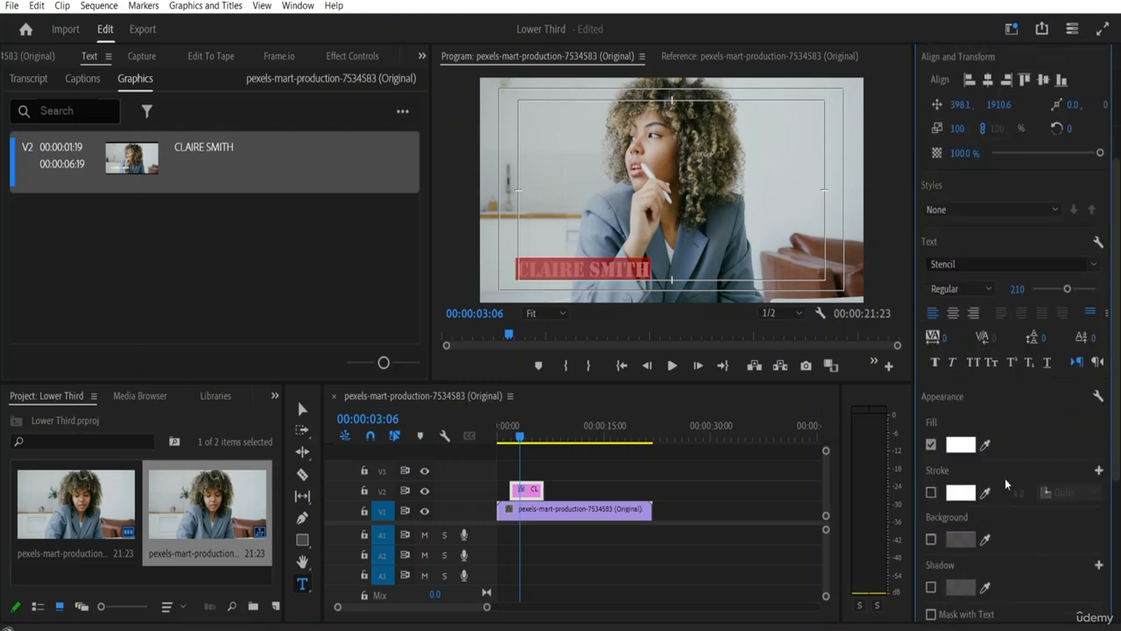
pyautogui.click(963, 445)
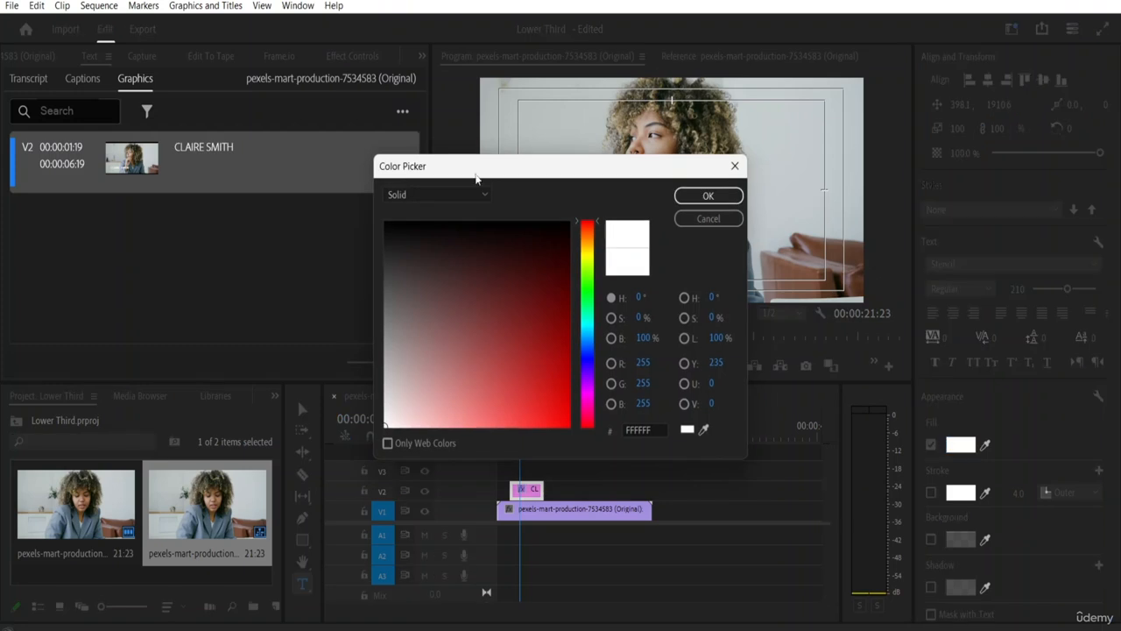
pyautogui.moveTo(483, 300); pyautogui.dragTo(365, 204)
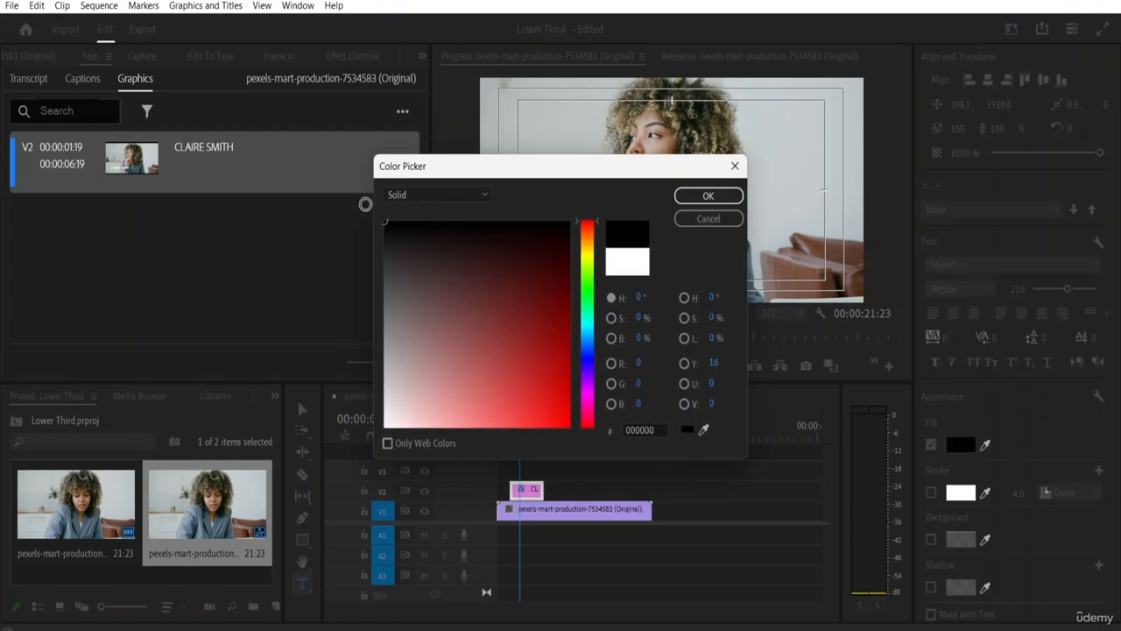
pyautogui.click(703, 198)
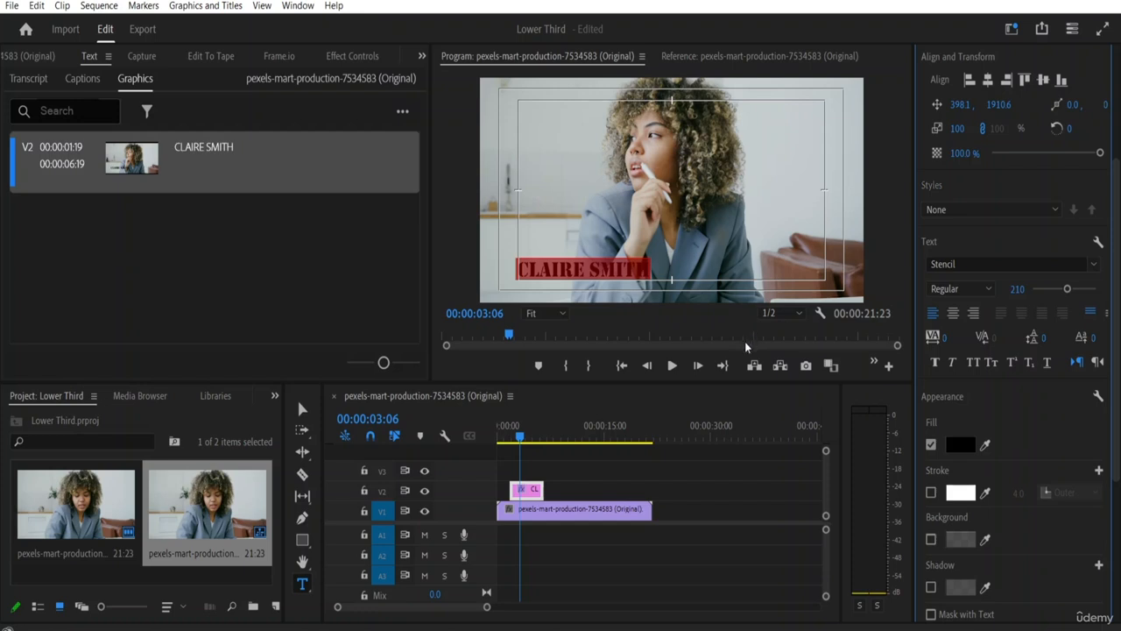
# Add a rectangle layer to the title graphic and size it to about 1494 by 262, placed over the name text
pyautogui.click(206, 7)
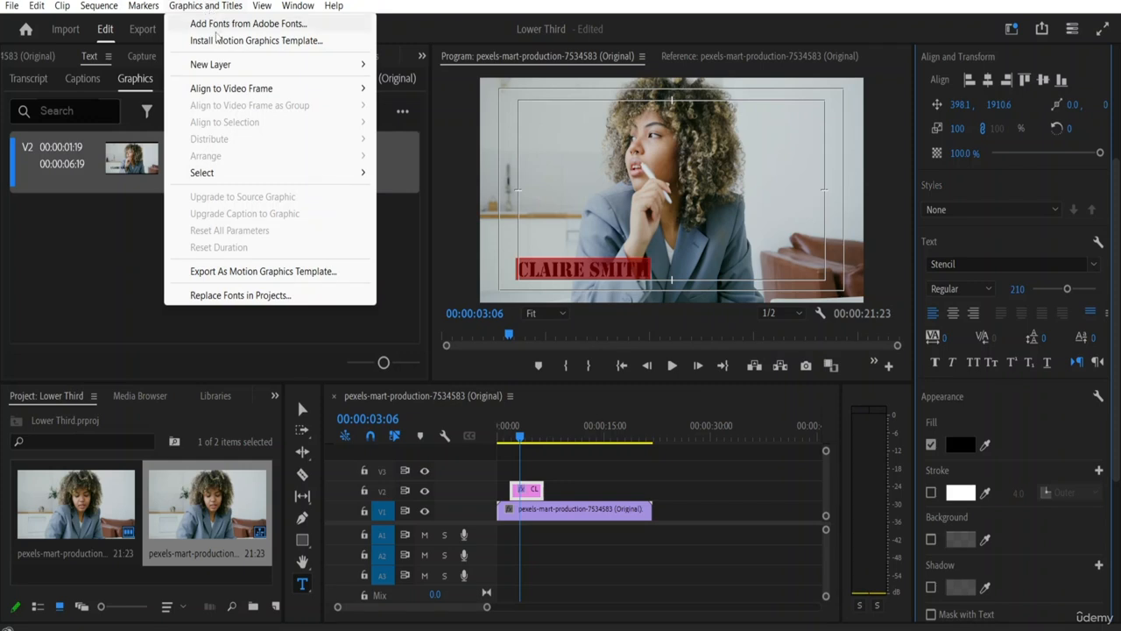
pyautogui.moveTo(236, 66)
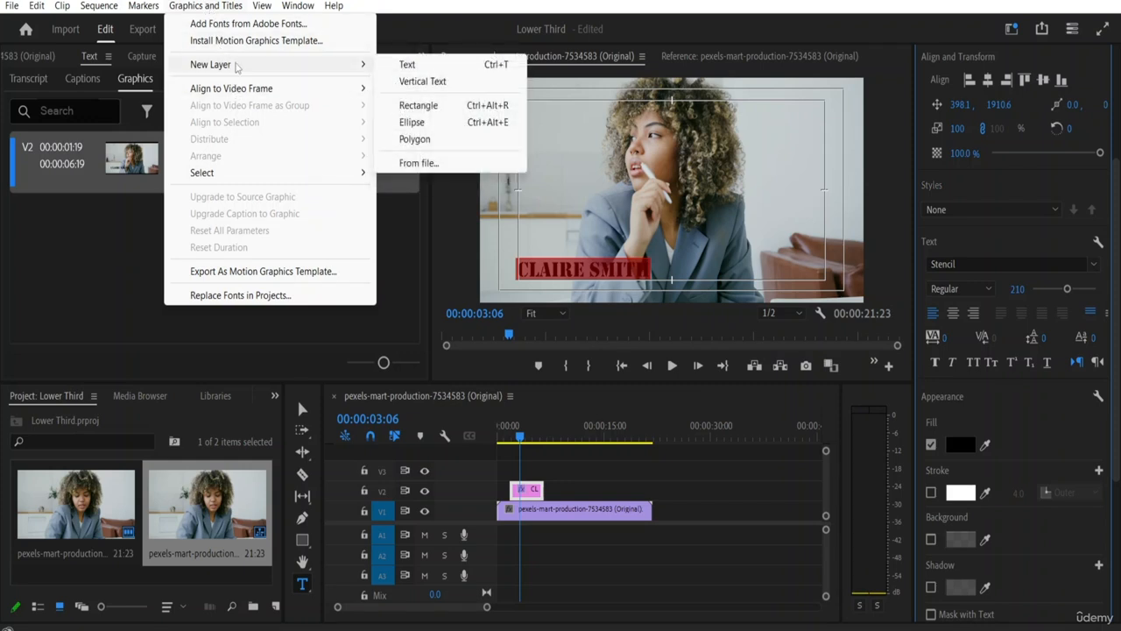
pyautogui.click(425, 106)
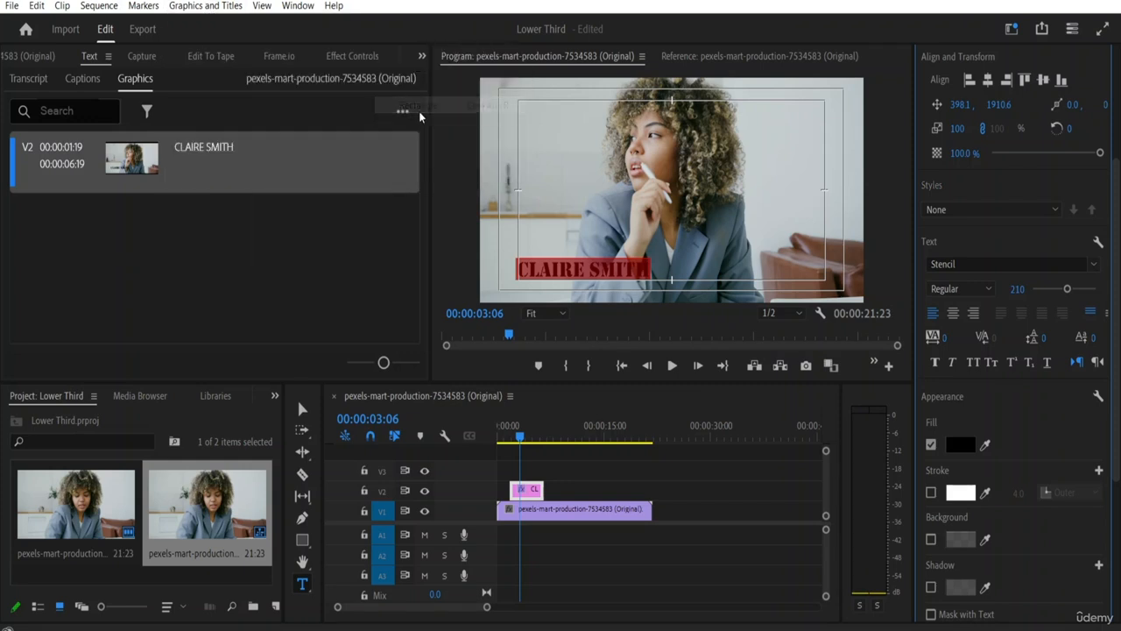
pyautogui.click(302, 408)
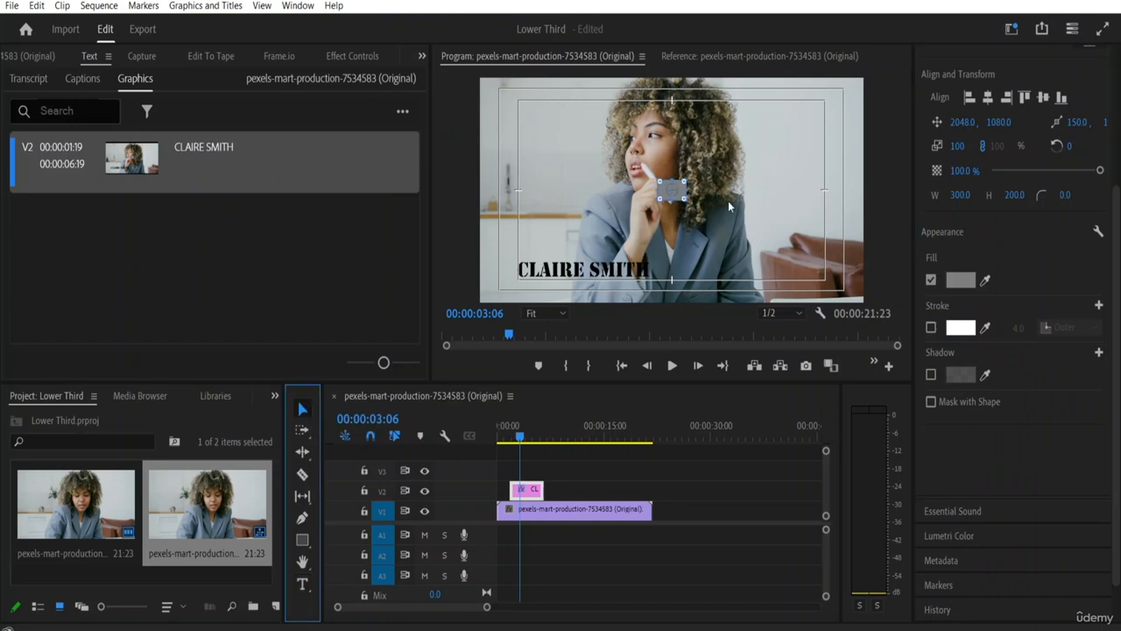
pyautogui.moveTo(683, 199); pyautogui.dragTo(776, 203)
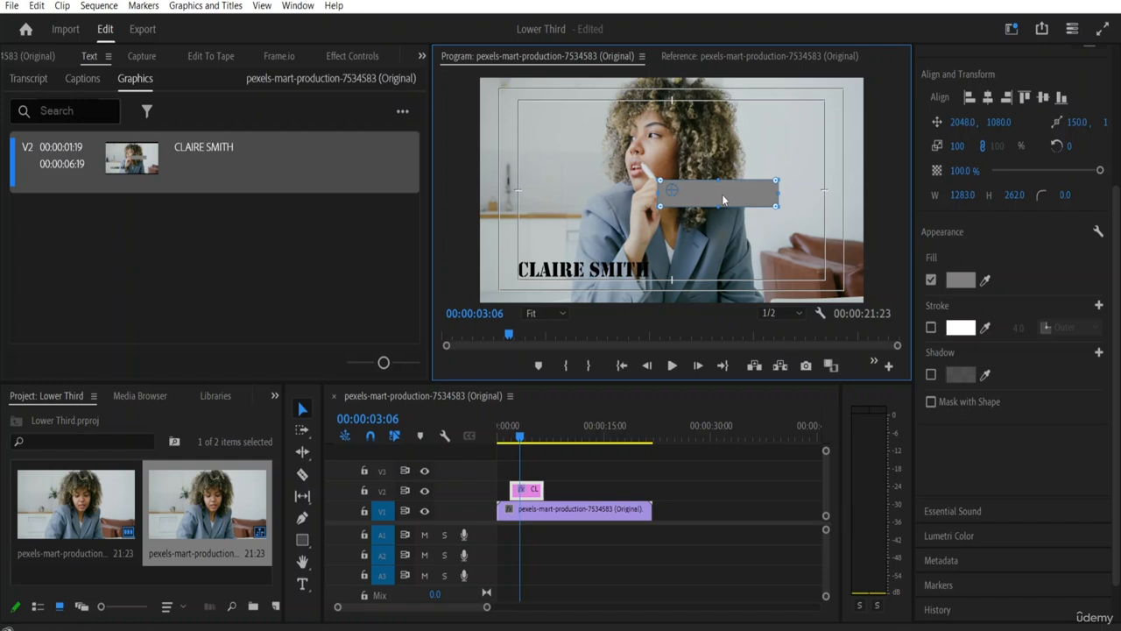
pyautogui.moveTo(722, 193); pyautogui.dragTo(584, 268)
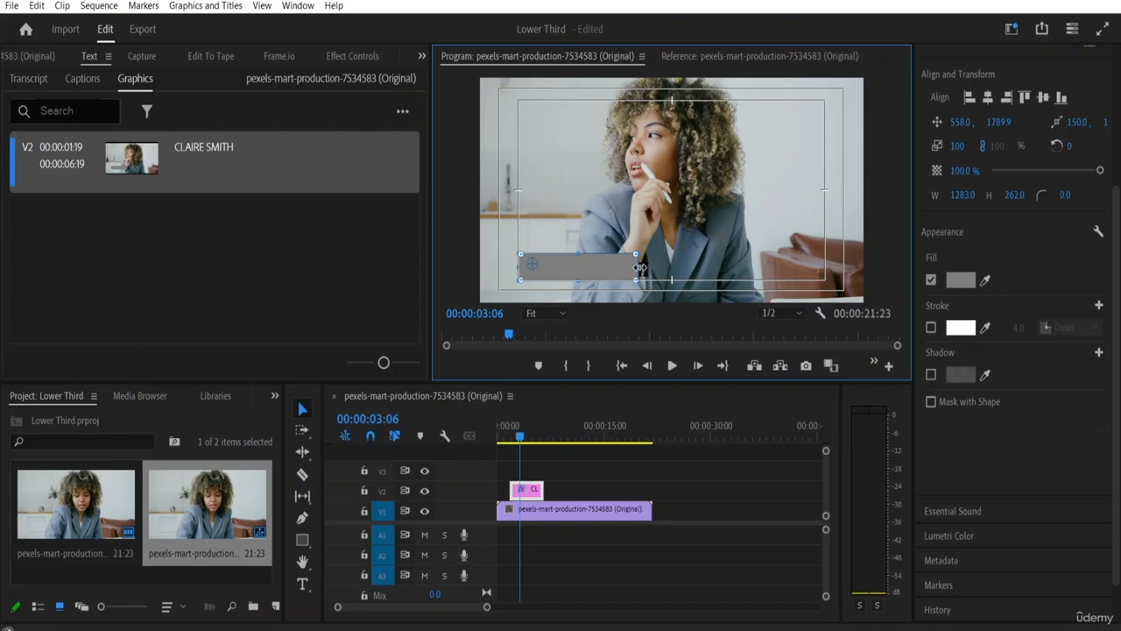
pyautogui.moveTo(640, 267); pyautogui.dragTo(656, 267)
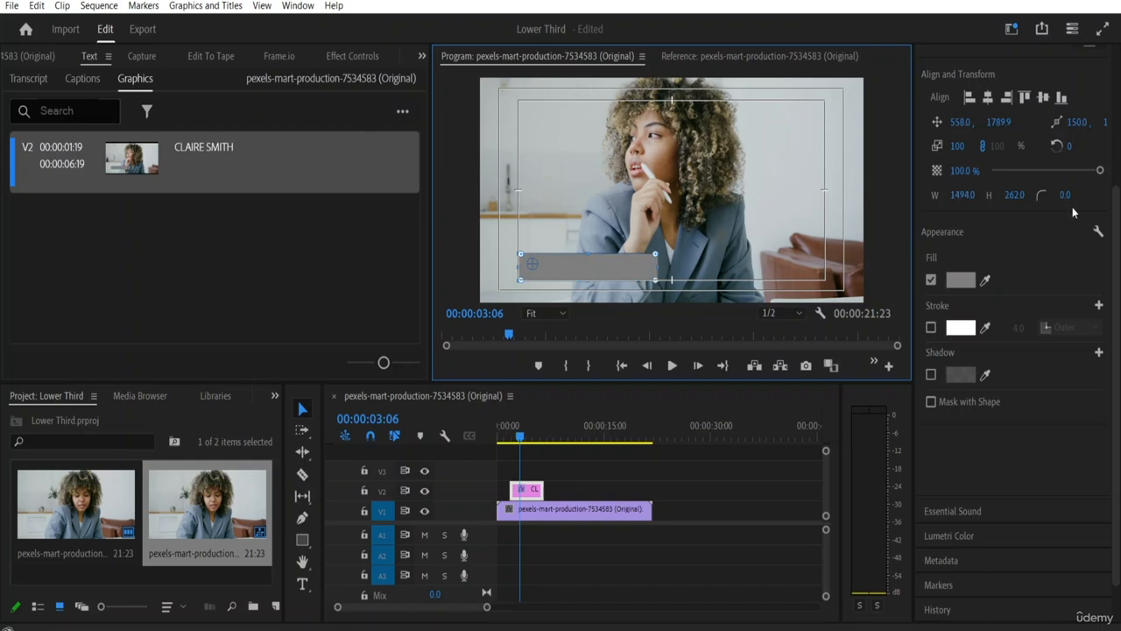
# Set the rectangle's fill to a solid dusty pink (C5A7A7)
pyautogui.click(960, 280)
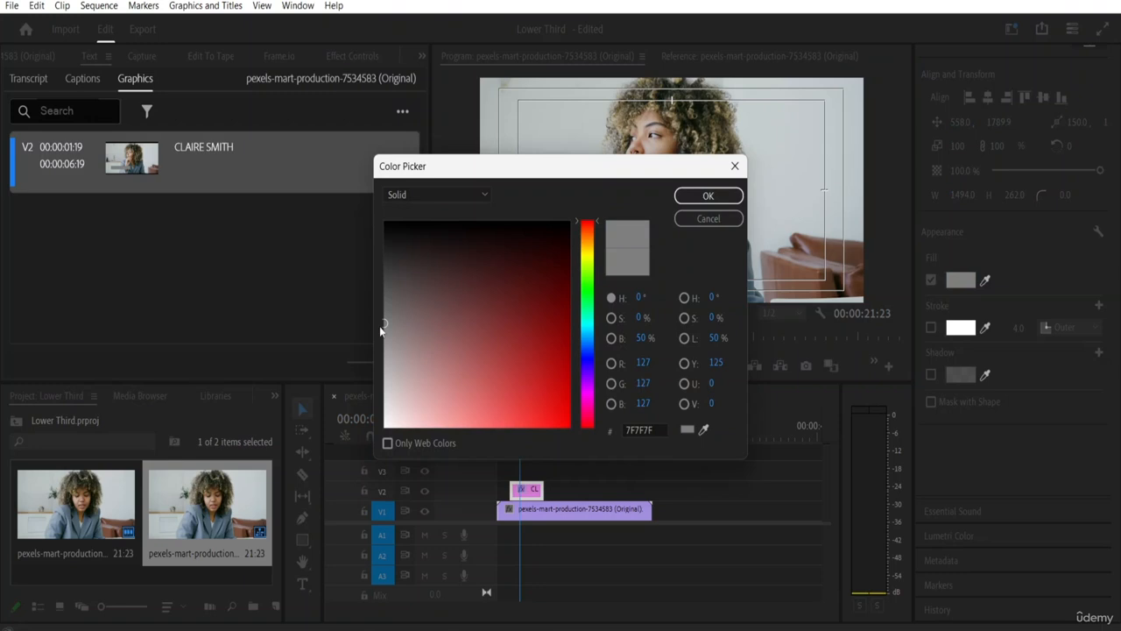
pyautogui.moveTo(381, 324)
pyautogui.mouseDown()
pyautogui.moveTo(393, 319)
pyautogui.moveTo(412, 379)
pyautogui.mouseUp()
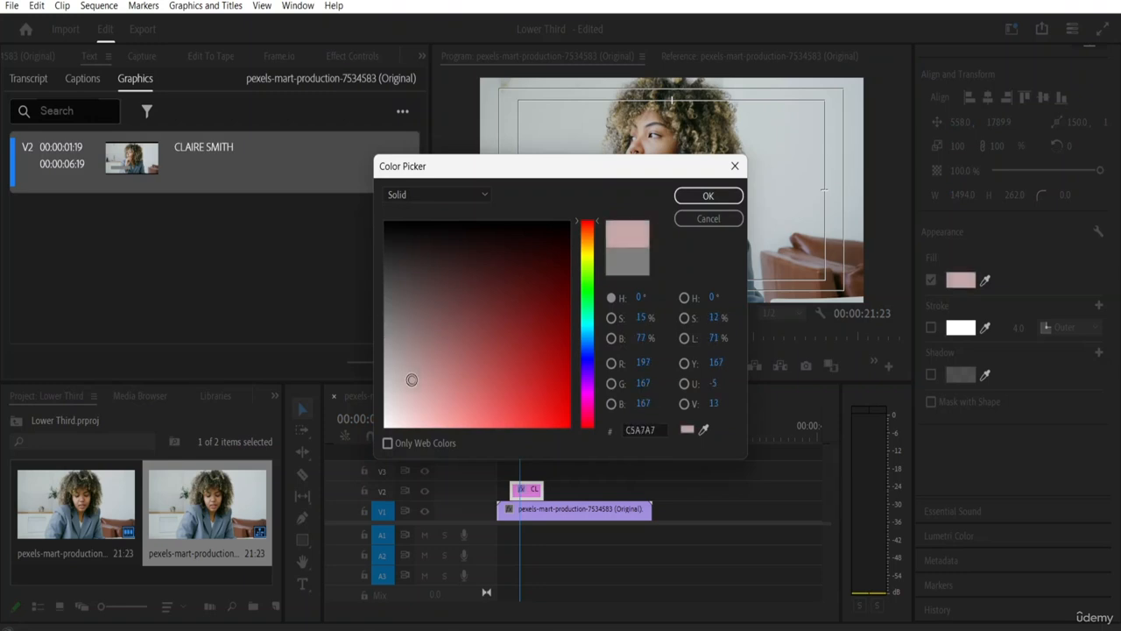
pyautogui.click(692, 200)
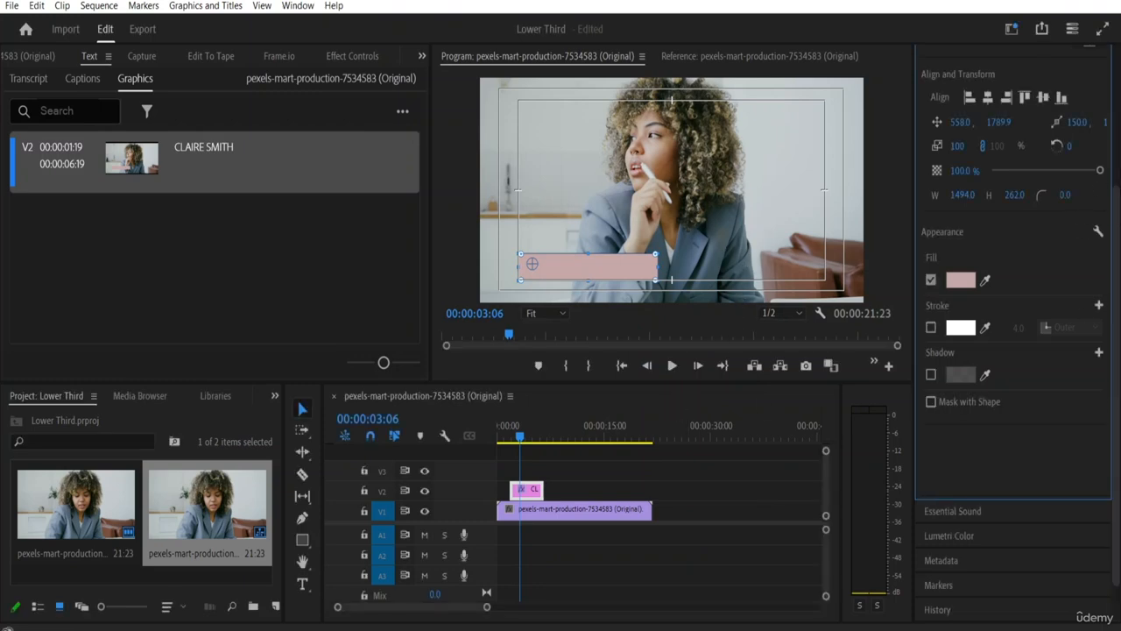
# Move the name text layer above the rectangle in the layer order and select the rectangle layer
pyautogui.moveTo(1110, 218); pyautogui.dragTo(1117, 100)
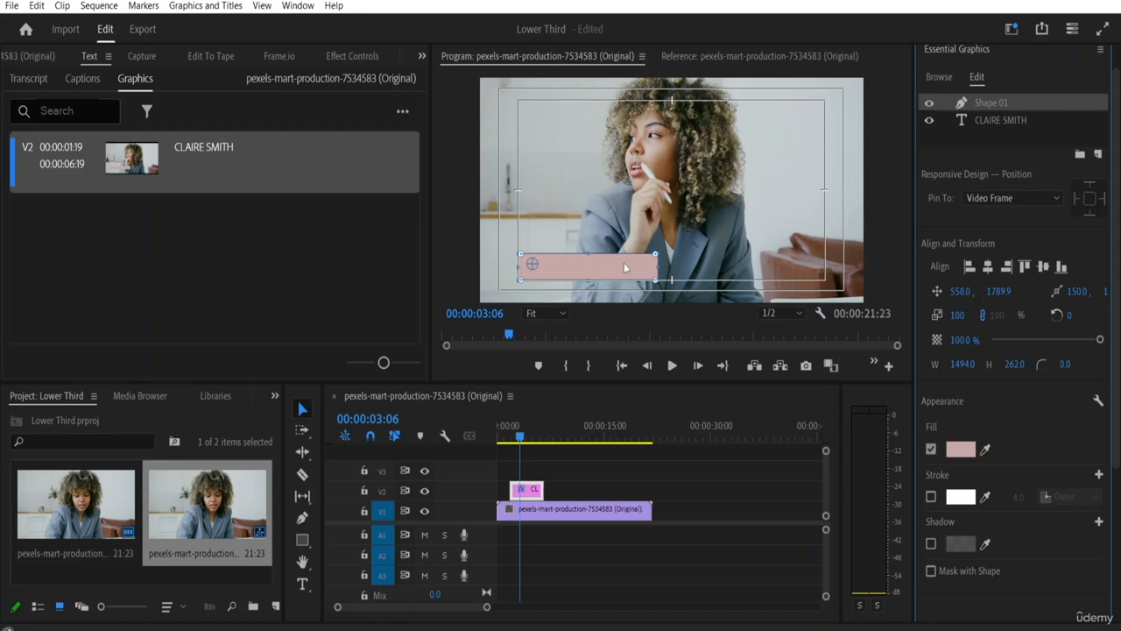
pyautogui.click(600, 277)
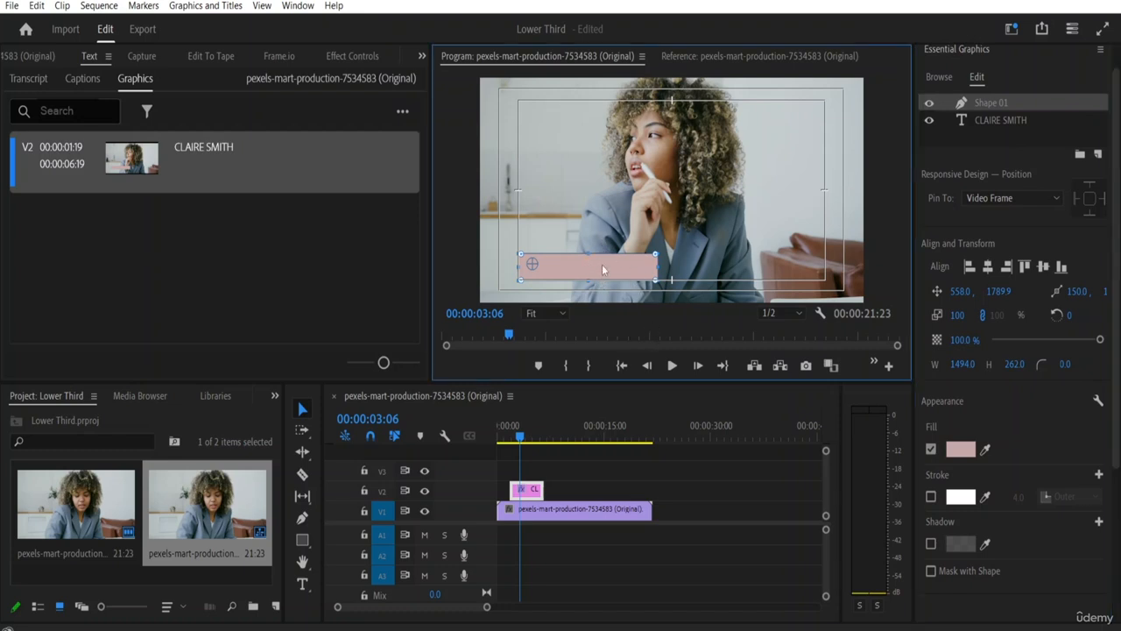
pyautogui.click(1010, 119)
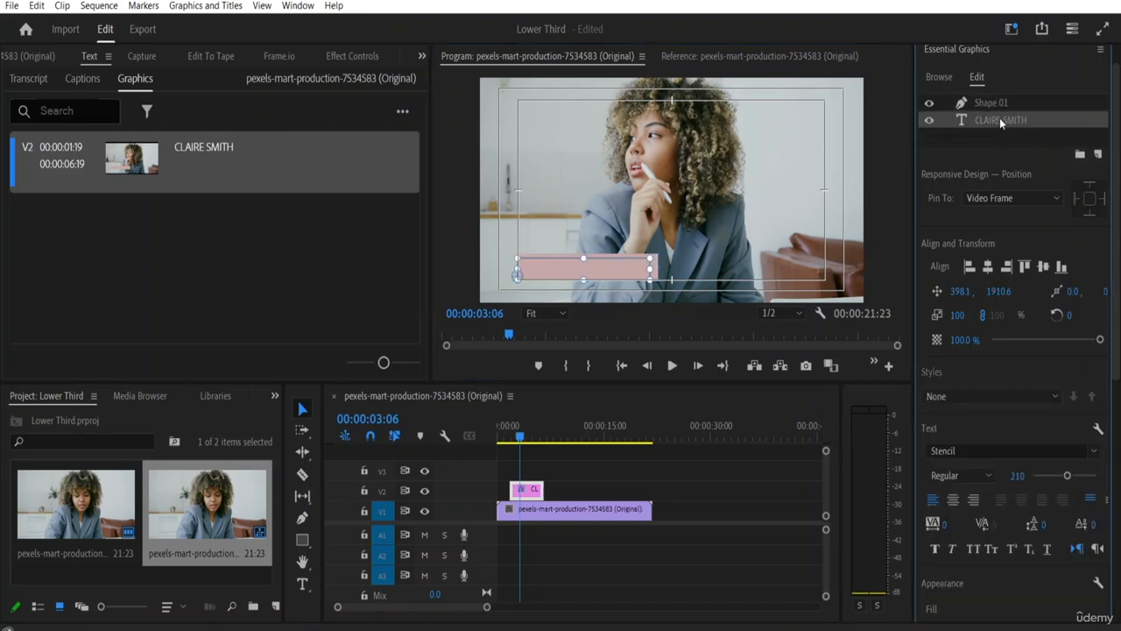
pyautogui.moveTo(999, 120); pyautogui.dragTo(996, 97)
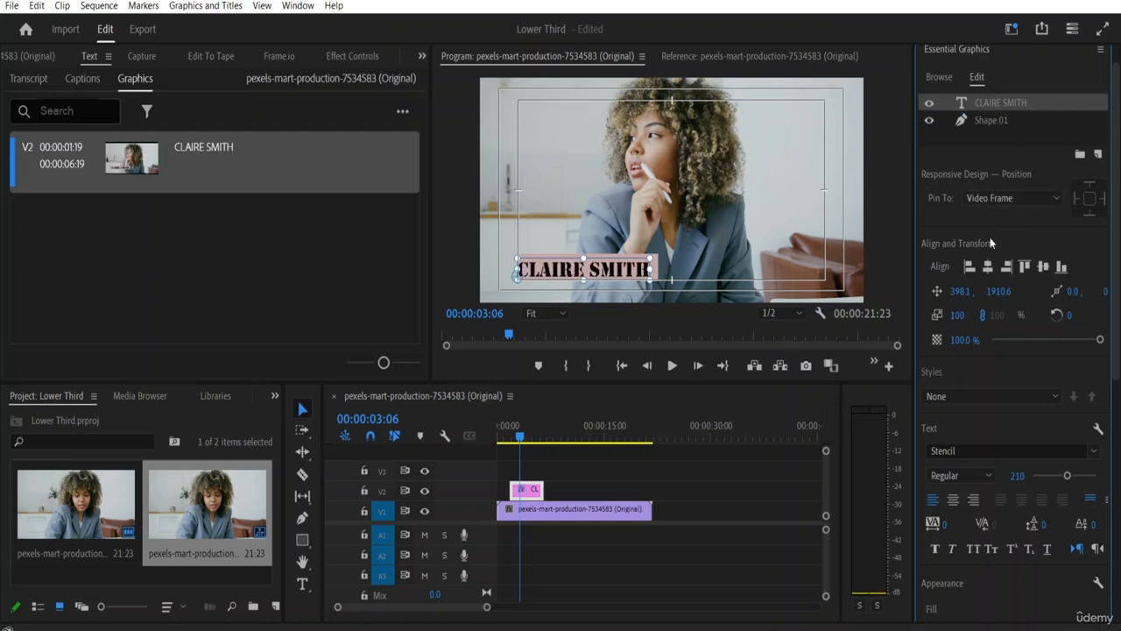
pyautogui.click(991, 121)
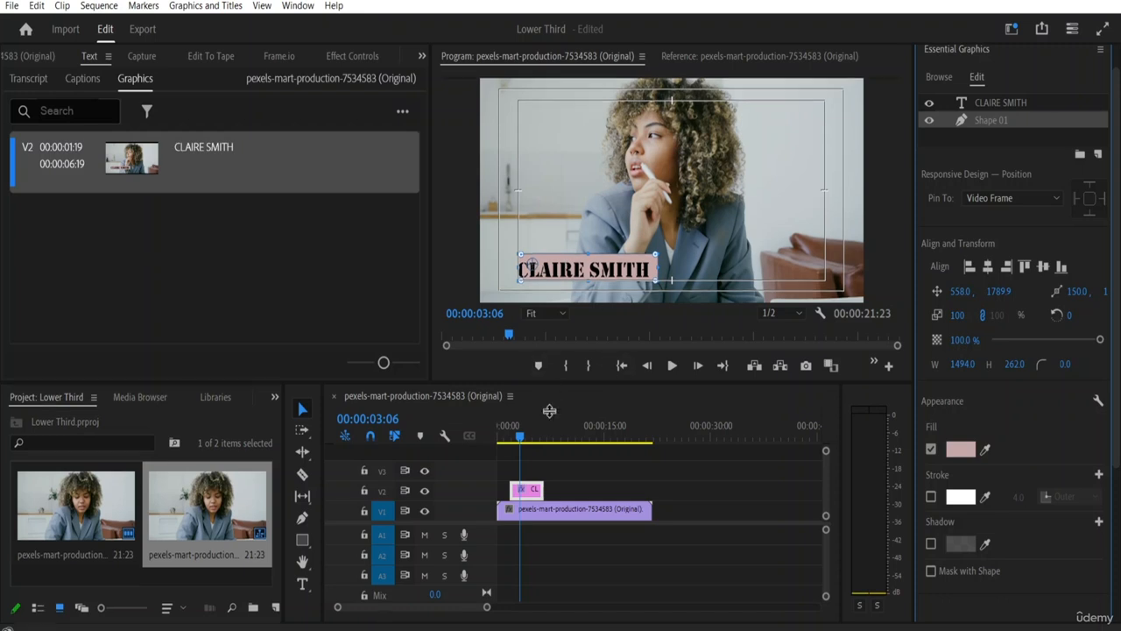
# Move the pink rectangle behind the name text to position about 532, 1803 and deselect it
pyautogui.moveTo(525, 389); pyautogui.dragTo(525, 461)
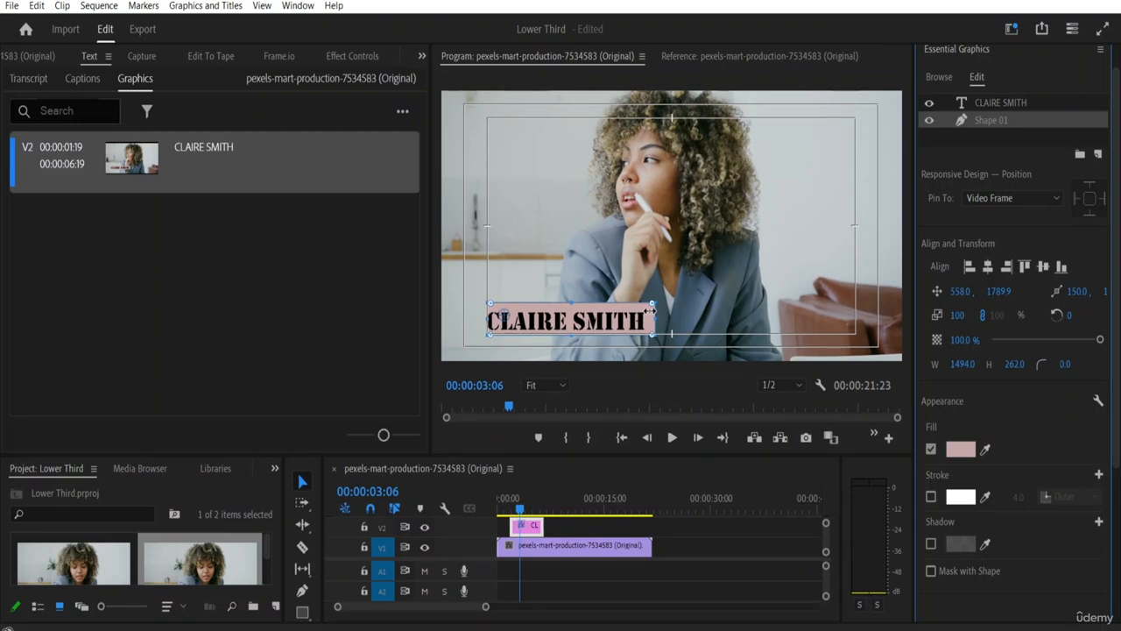
pyautogui.moveTo(645, 314); pyautogui.dragTo(643, 314)
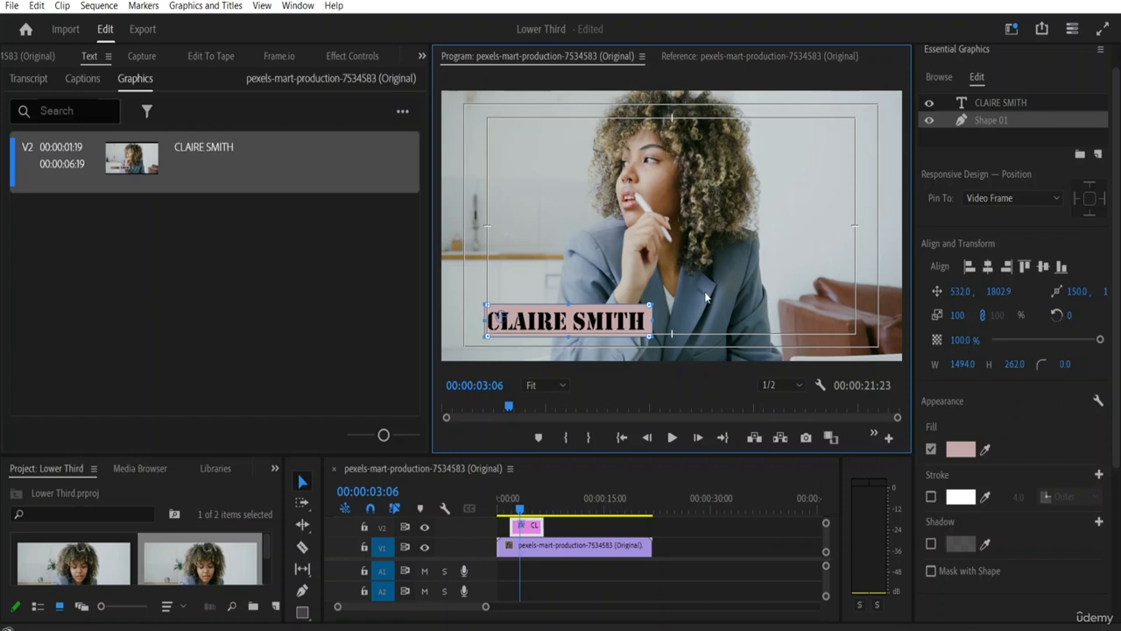
pyautogui.click(817, 267)
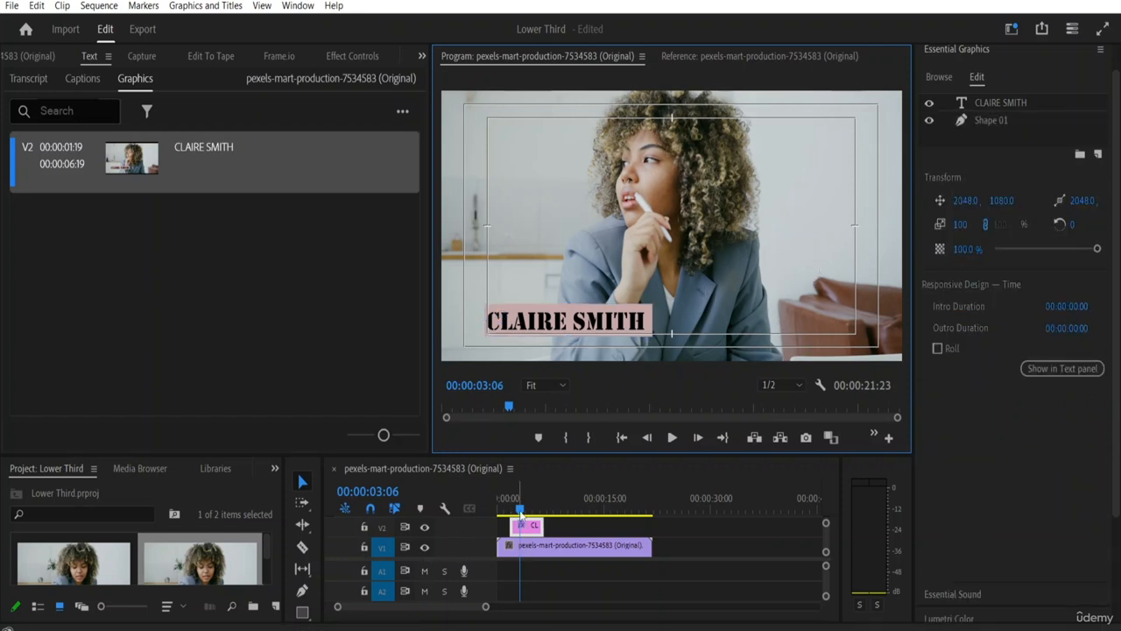
# Play the sequence from its start to check the title graphic, stopping at 00:00:02:19
pyautogui.moveTo(519, 510); pyautogui.dragTo(492, 516)
pyautogui.press('space')
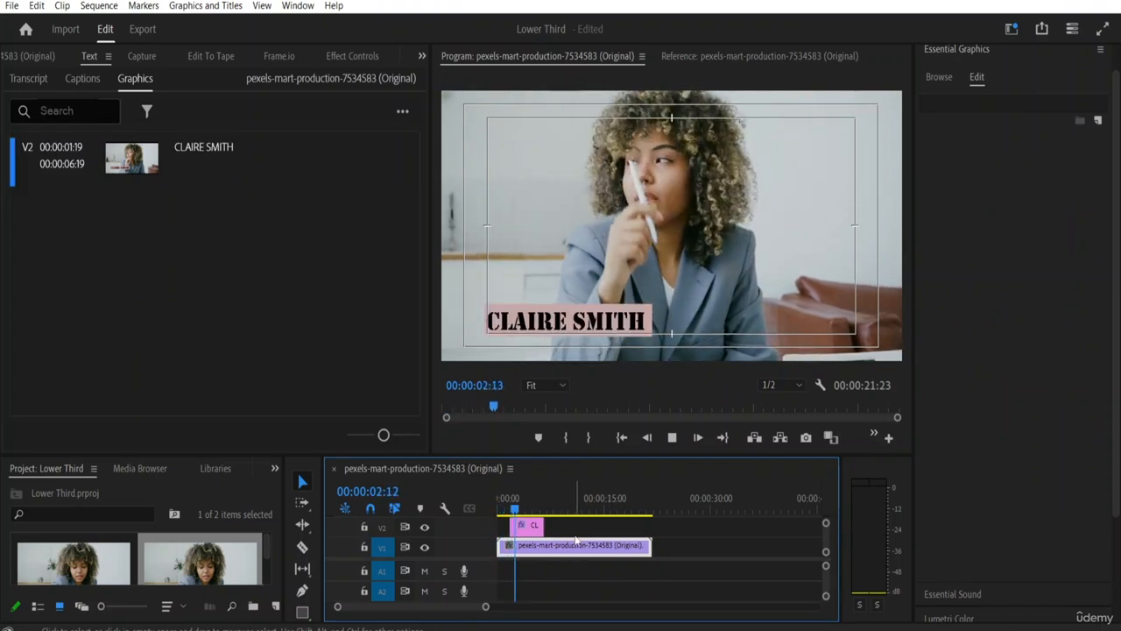
pyautogui.press('space')
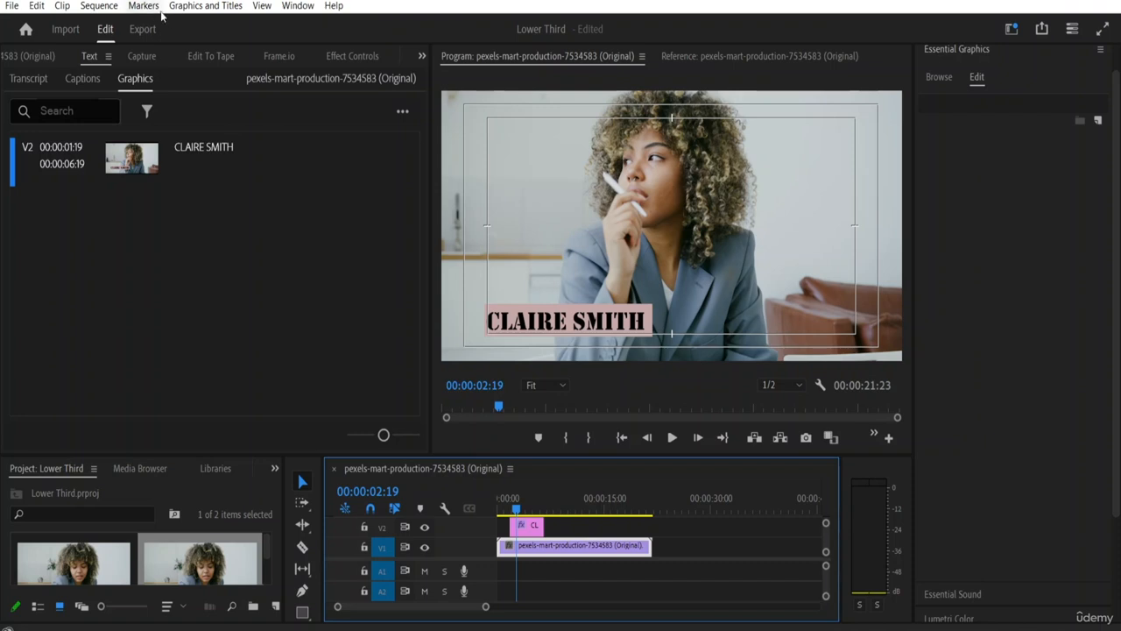
# Add a second rectangle as a new graphic, place it directly under the name title and size it to about 1527 by 226
pyautogui.click(215, 8)
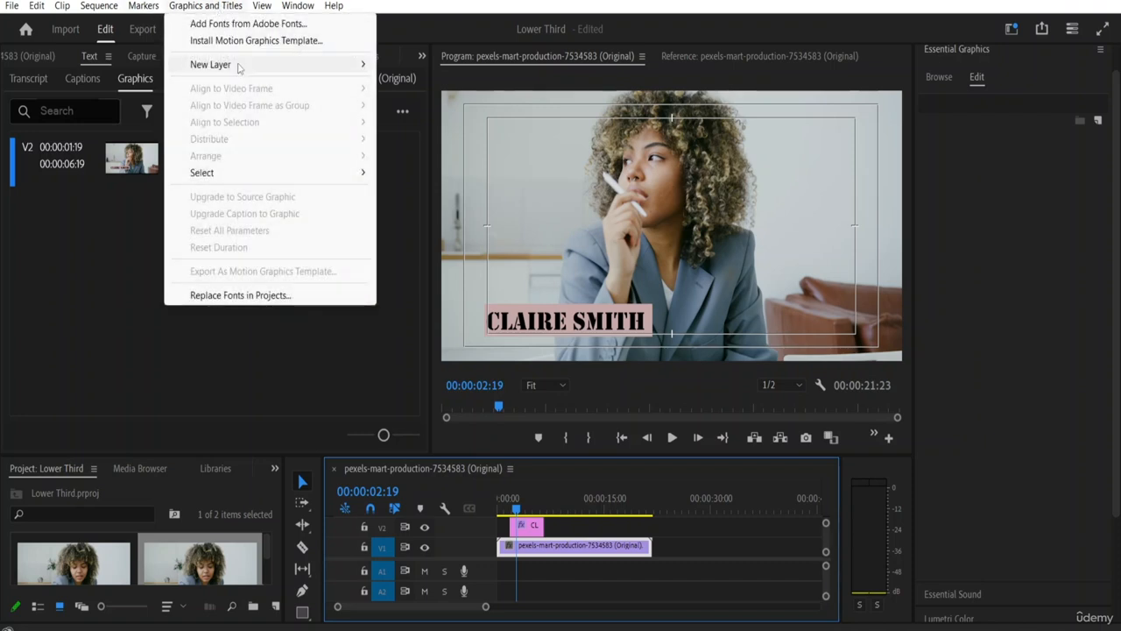
pyautogui.moveTo(245, 66)
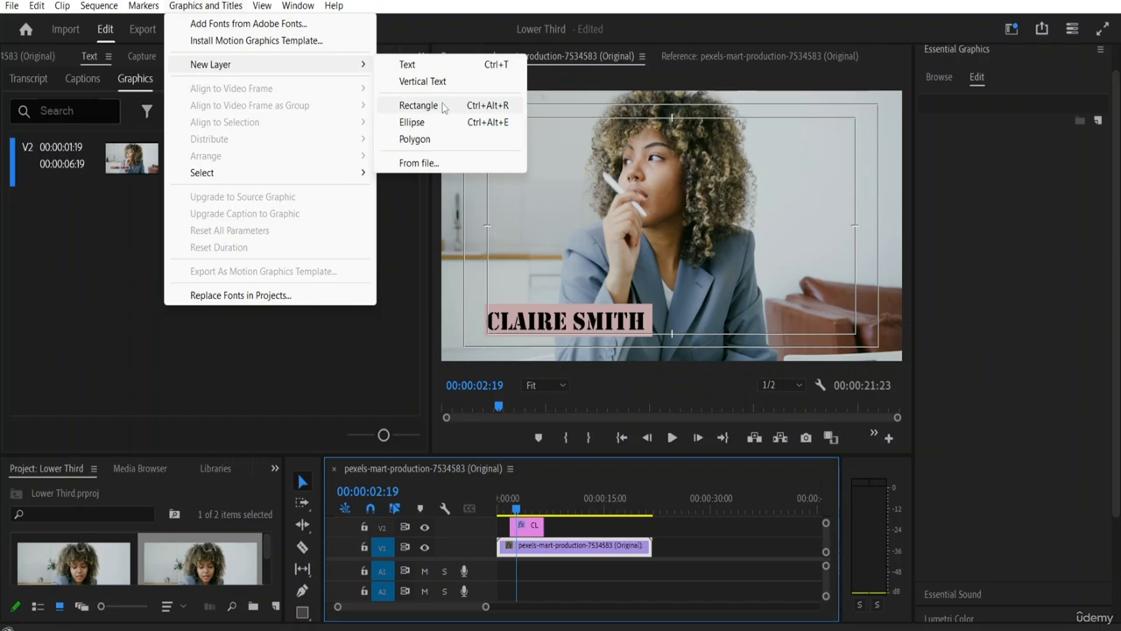
pyautogui.click(419, 105)
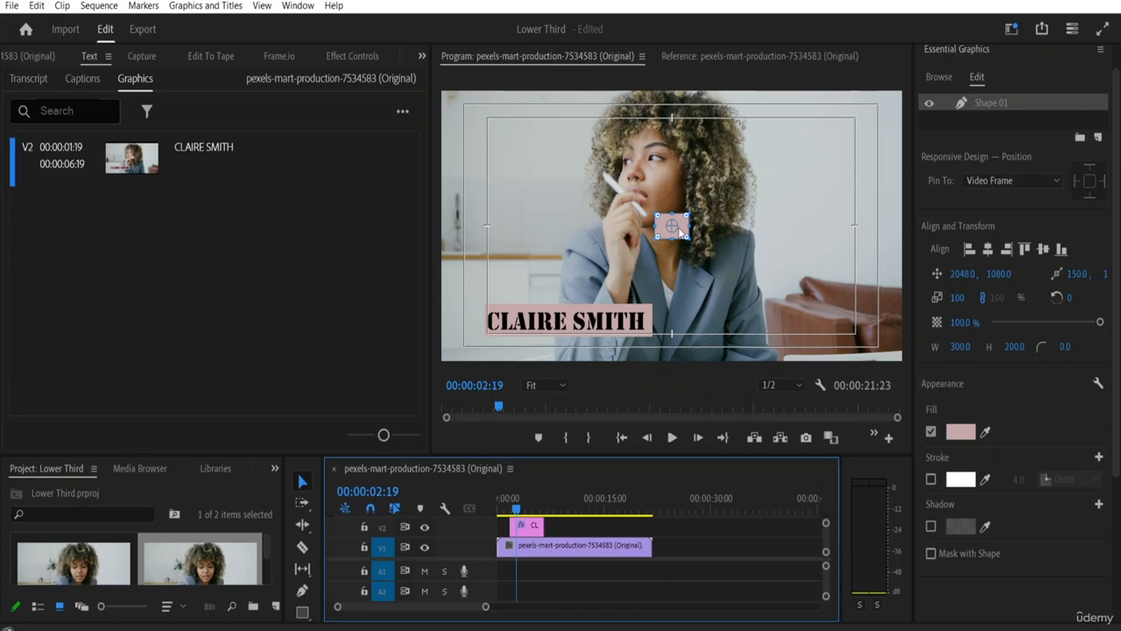
pyautogui.moveTo(682, 230); pyautogui.dragTo(505, 347)
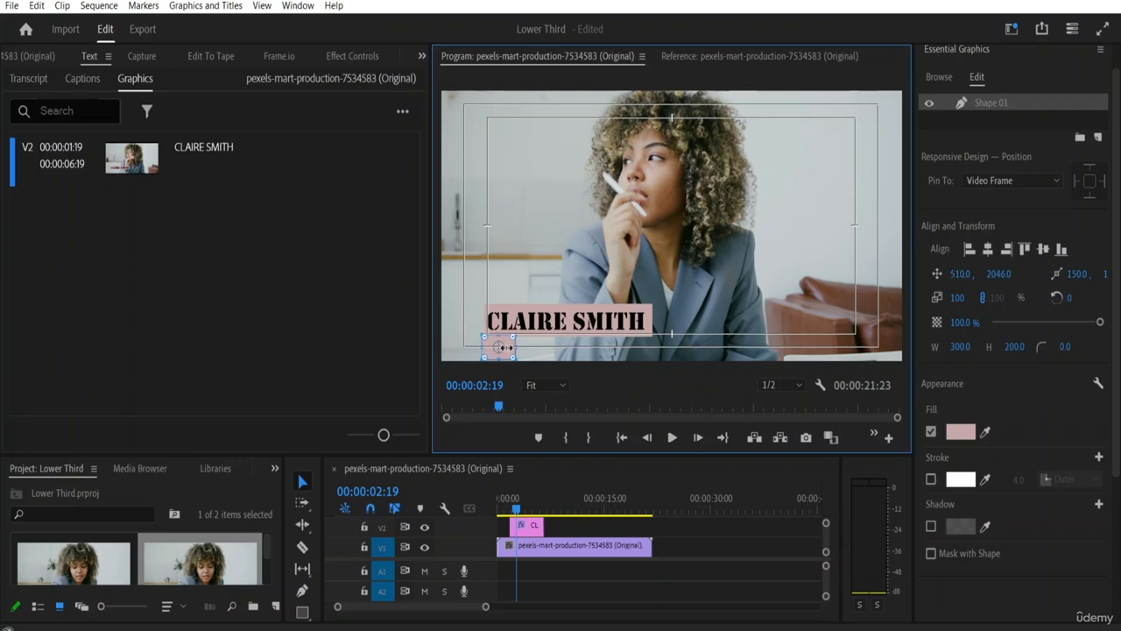
pyautogui.moveTo(506, 347); pyautogui.dragTo(570, 350)
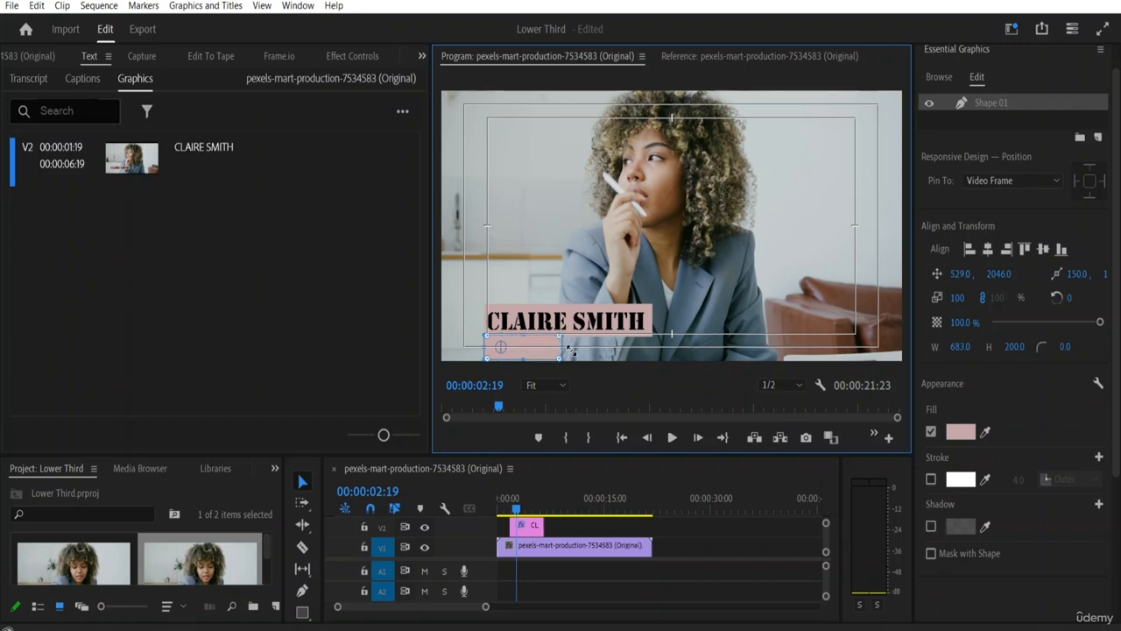
pyautogui.moveTo(568, 349); pyautogui.dragTo(646, 366)
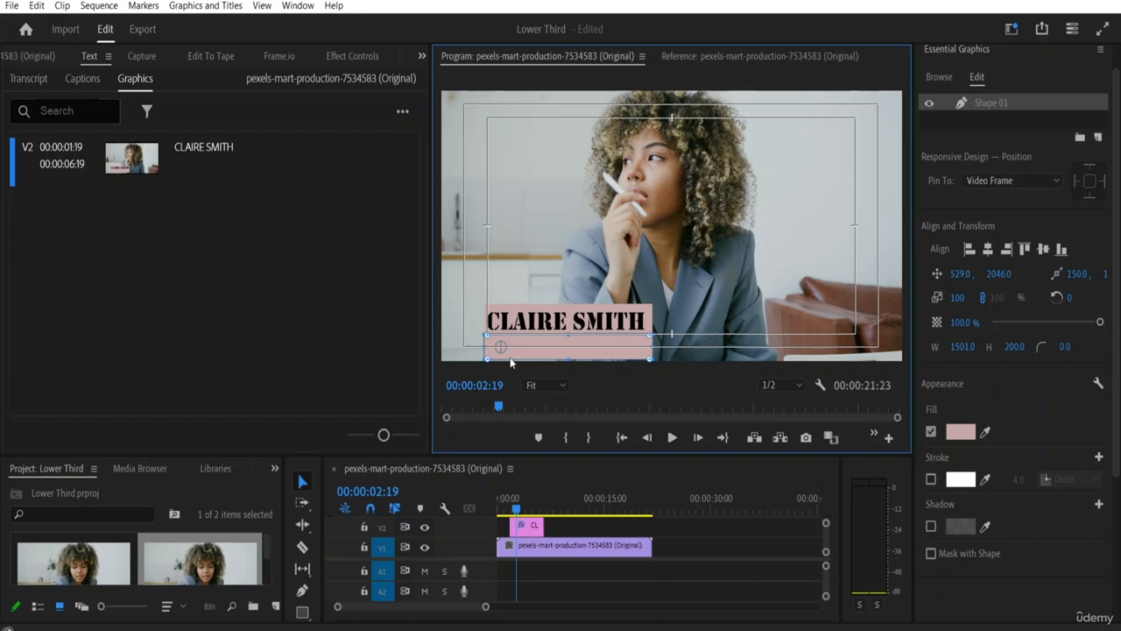
pyautogui.moveTo(650, 358); pyautogui.dragTo(654, 361)
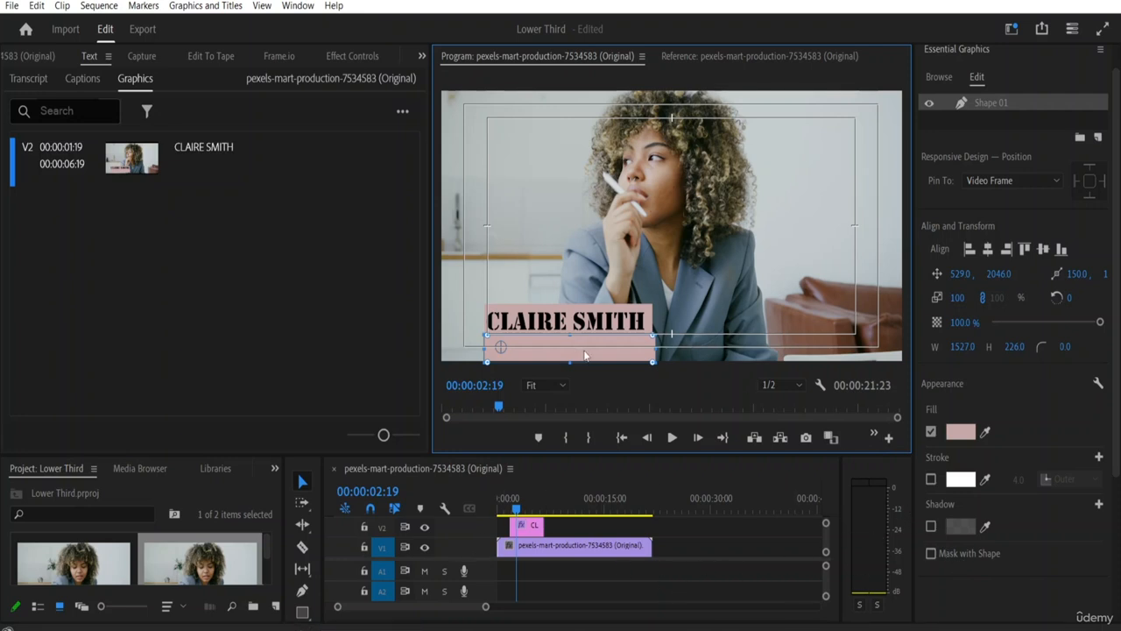
# Enable Mask with Shape on the second rectangle and invert the mask
pyautogui.scroll(-1, 1059, 109)
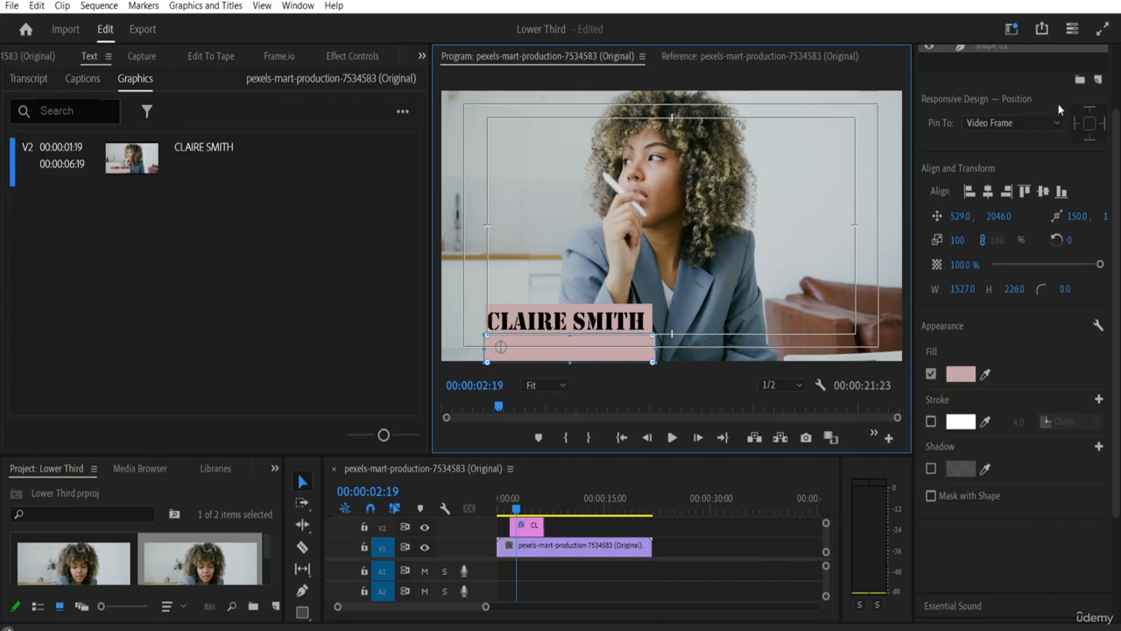
pyautogui.scroll(2, 1056, 259)
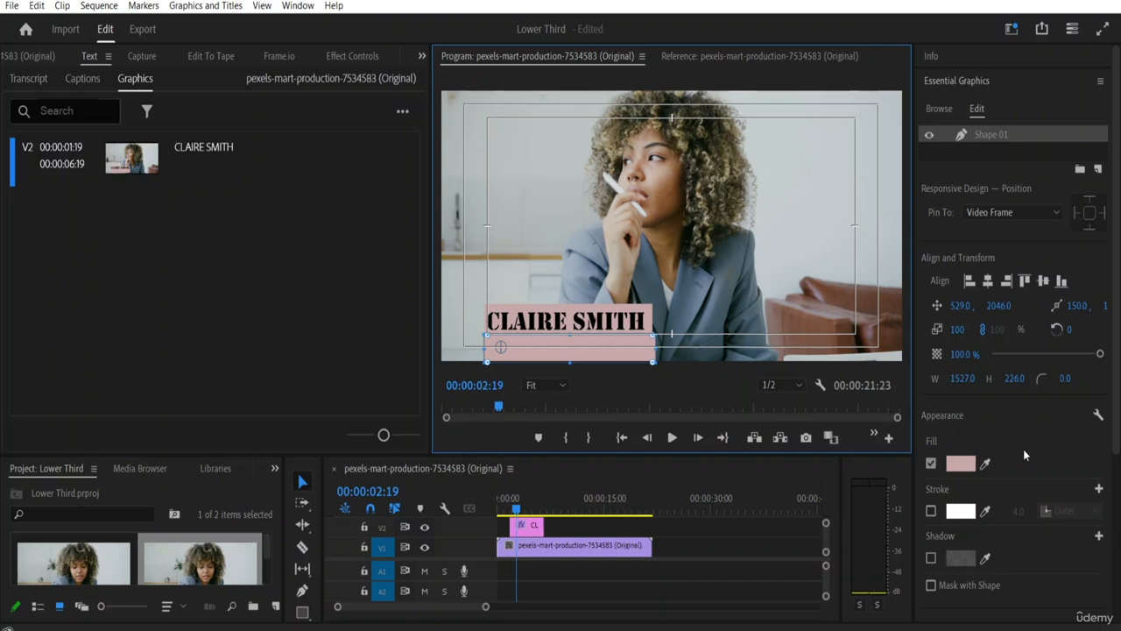
pyautogui.click(931, 585)
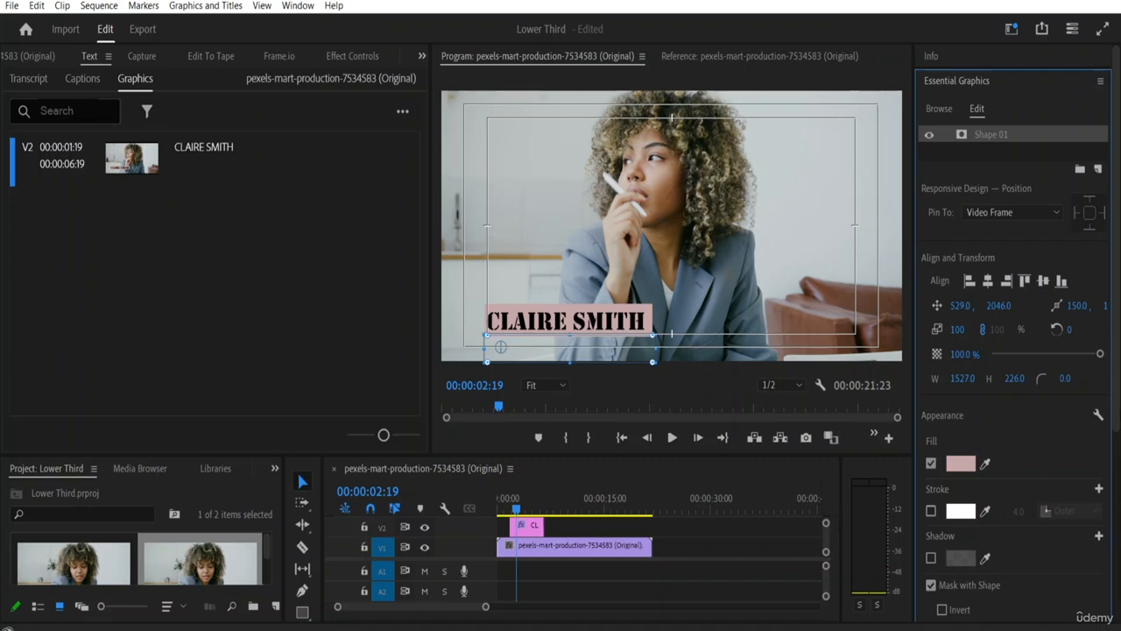
pyautogui.moveTo(1117, 411); pyautogui.dragTo(1118, 454)
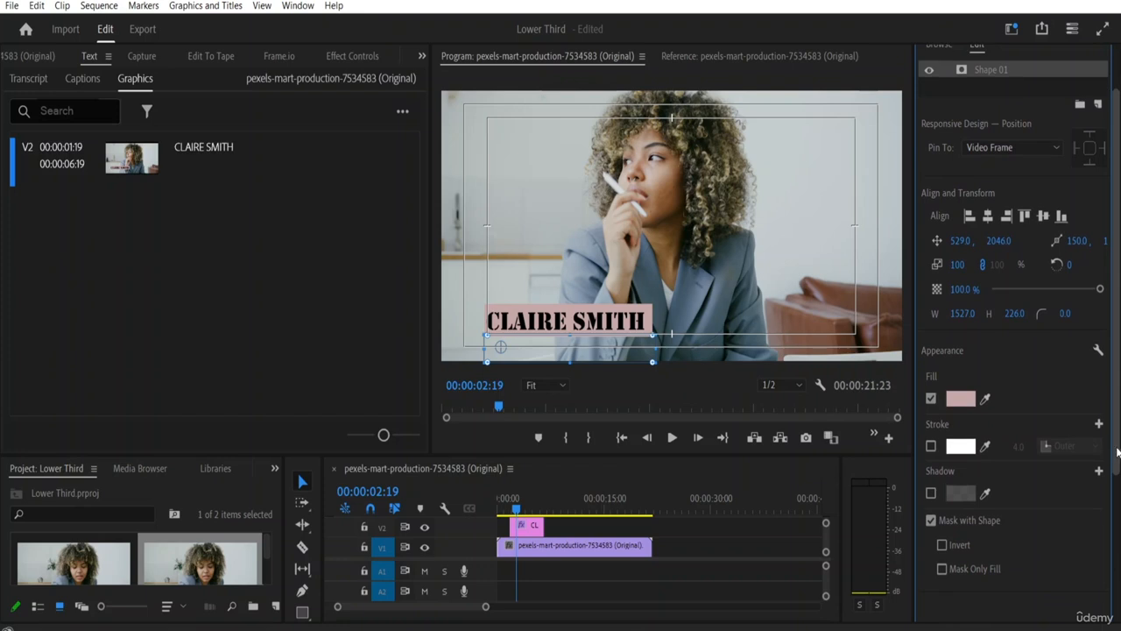
pyautogui.click(943, 544)
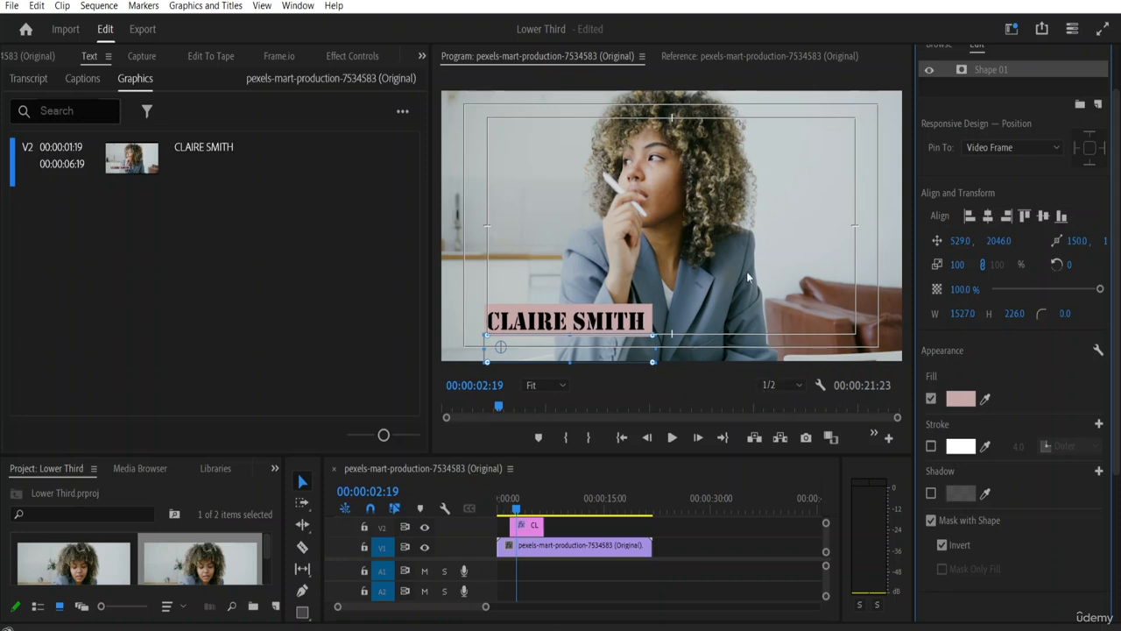
pyautogui.scroll(2, 1048, 188)
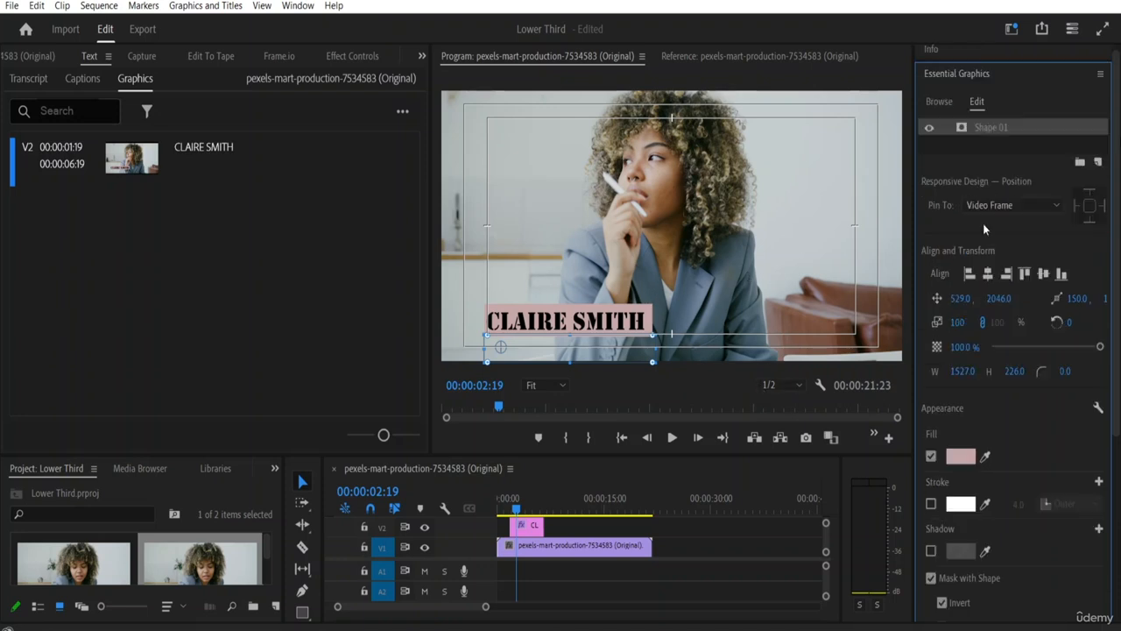
# Group the name text layer and its pink rectangle together in one group within the title graphic
pyautogui.click(531, 531)
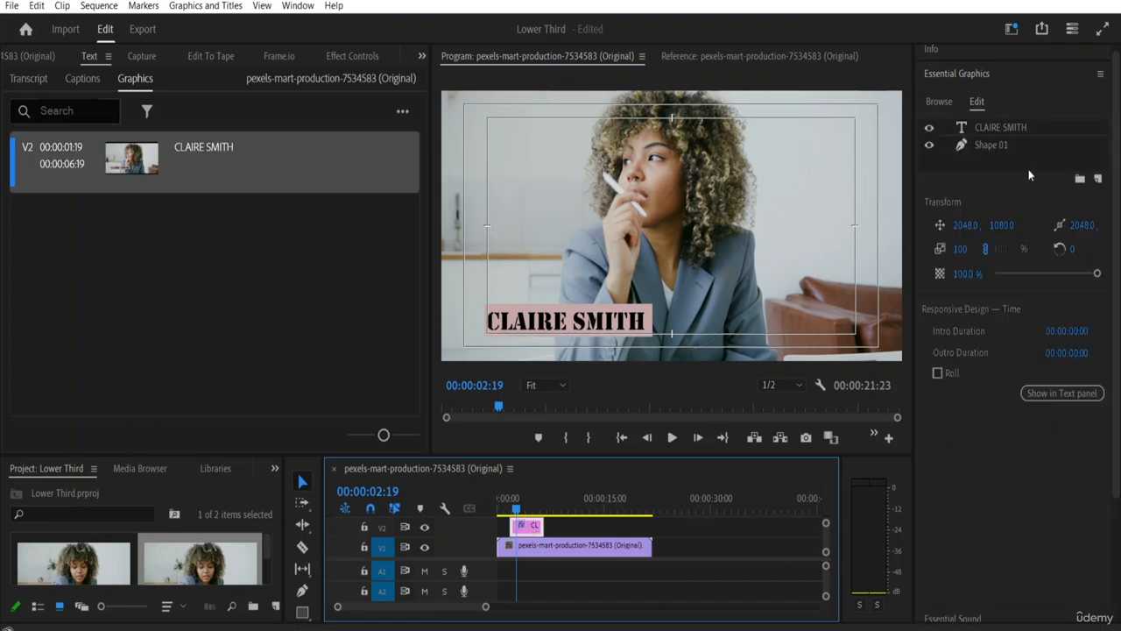
pyautogui.click(977, 147)
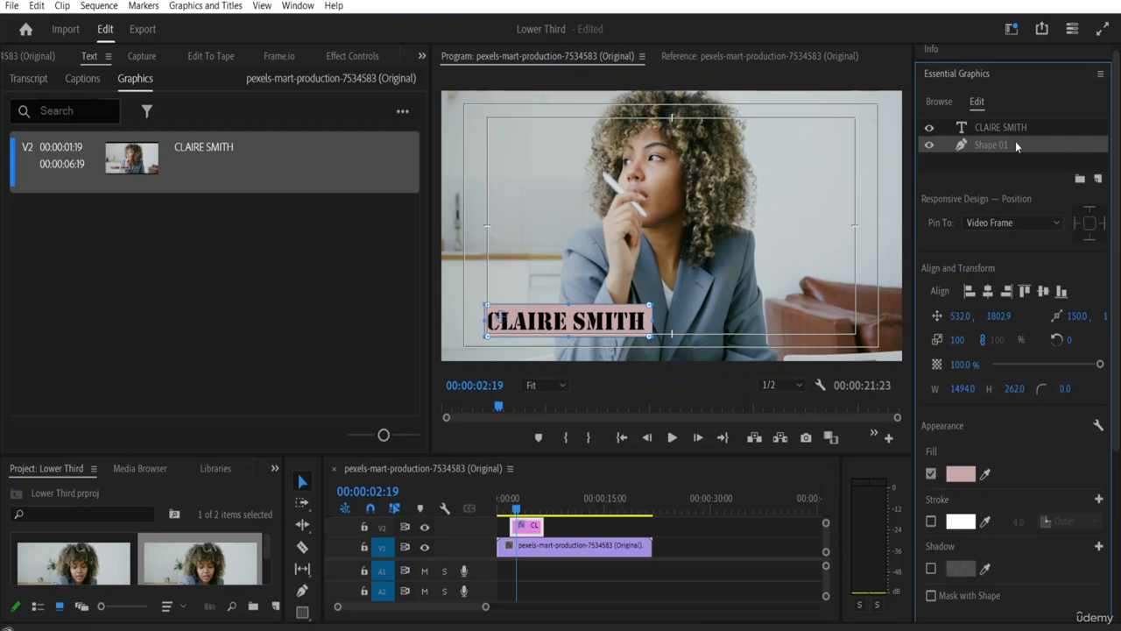
pyautogui.click(996, 128)
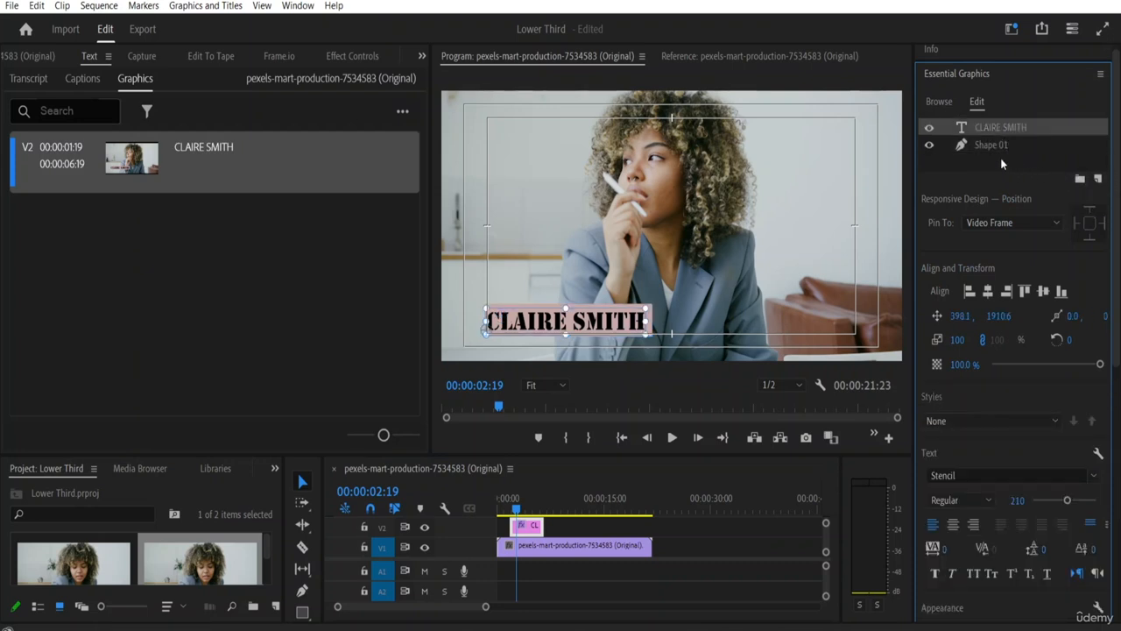
pyautogui.click(1080, 179)
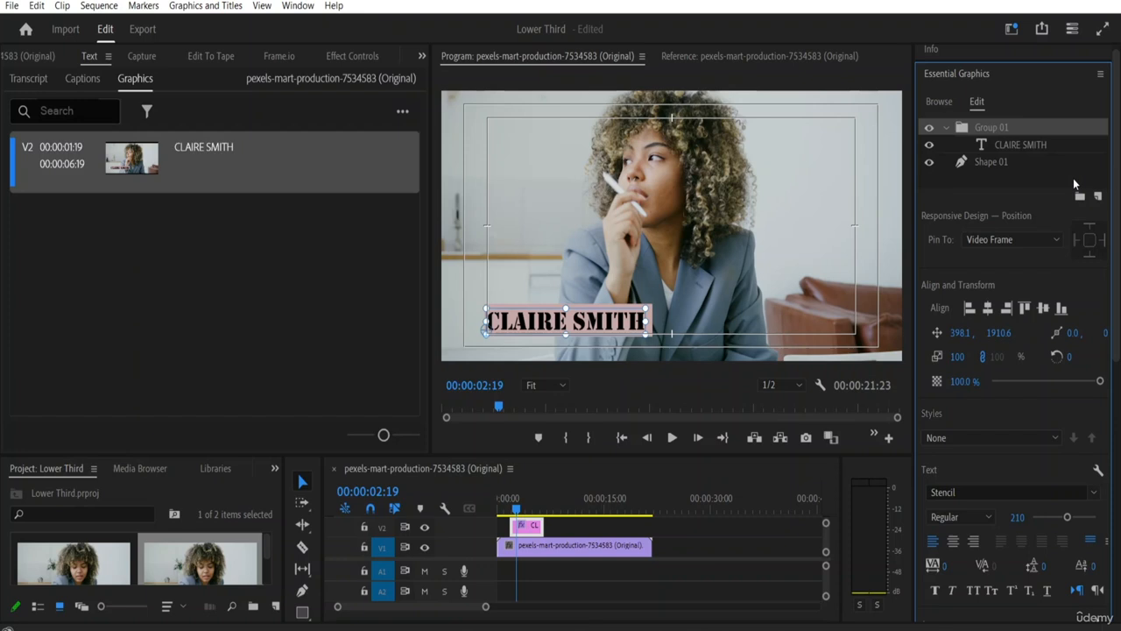
pyautogui.click(1007, 145)
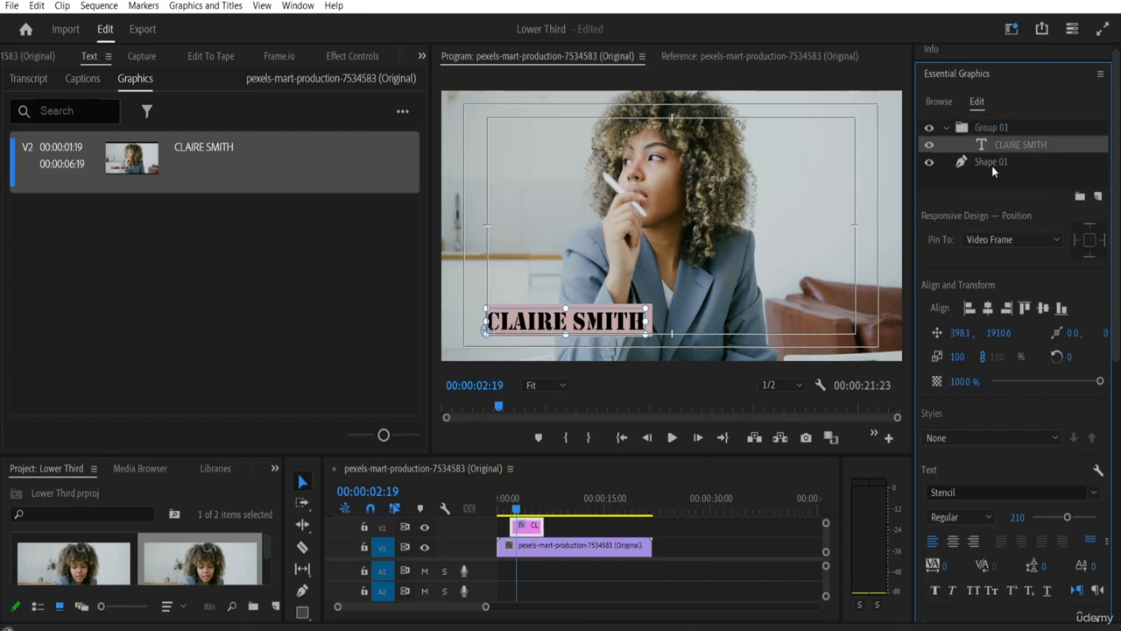
pyautogui.click(995, 165)
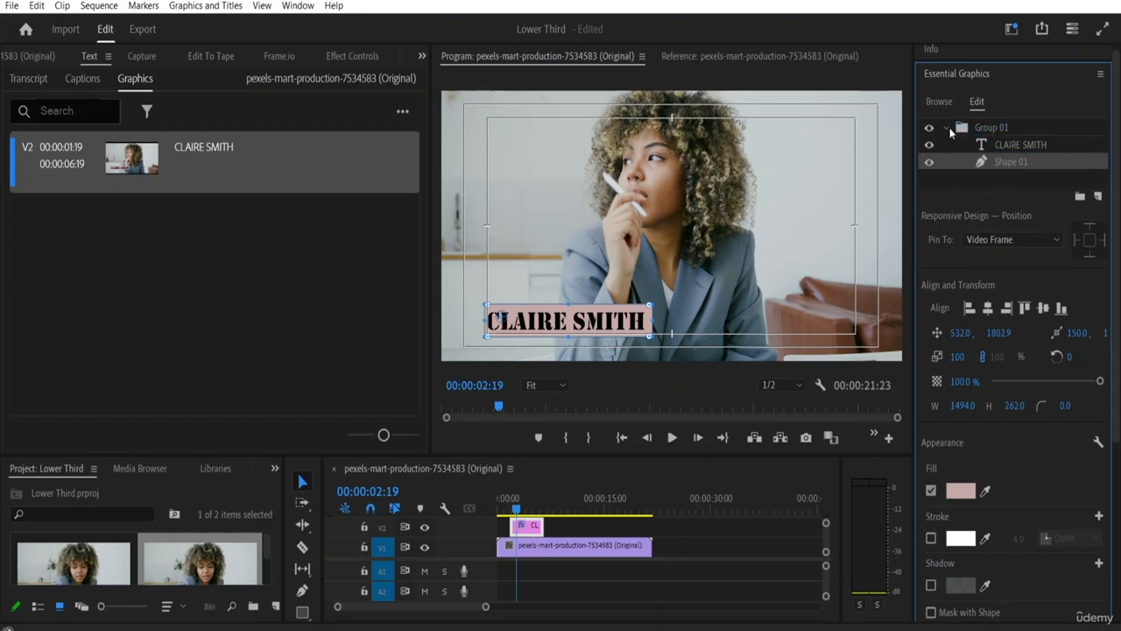
pyautogui.click(948, 128)
pyautogui.click(948, 128)
# Rename the layer group in the title graphic as Lower Third file
pyautogui.click(991, 128)
pyautogui.doubleClick(993, 127)
pyautogui.click(1017, 125)
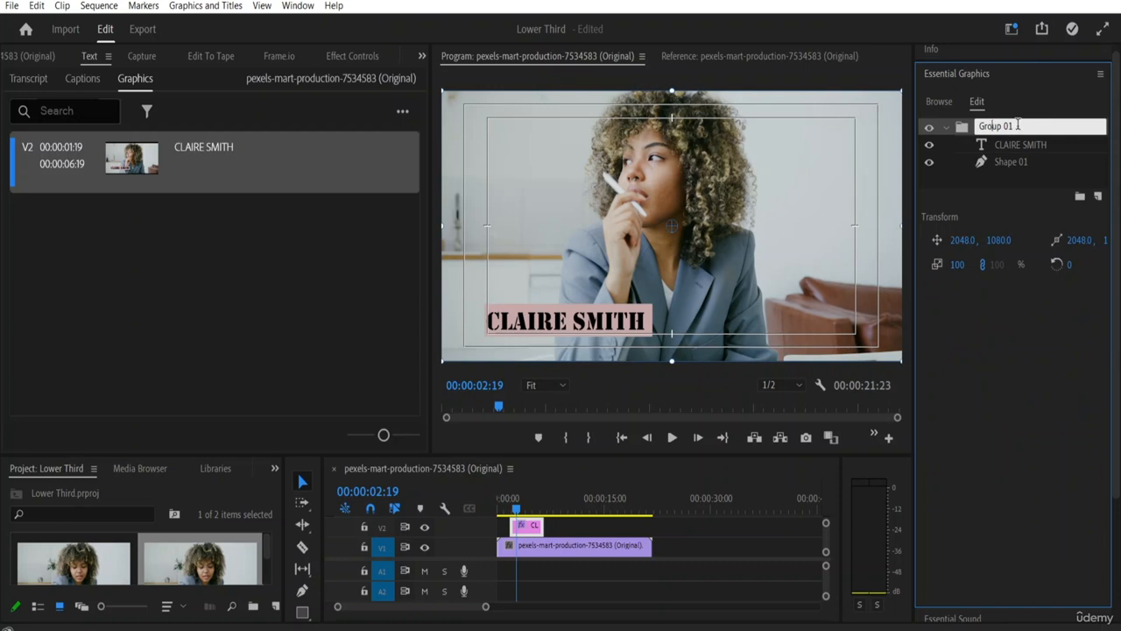
pyautogui.press('BackSpace')
pyautogui.press('BackSpace')
pyautogui.press('BackSpace')
pyautogui.press('BackSpace')
pyautogui.press('BackSpace')
pyautogui.press('BackSpace')
pyautogui.press('BackSpace')
pyautogui.press('BackSpace')
pyautogui.write('l')
pyautogui.write('Lower')
pyautogui.write(' Third')
pyautogui.write(' file')
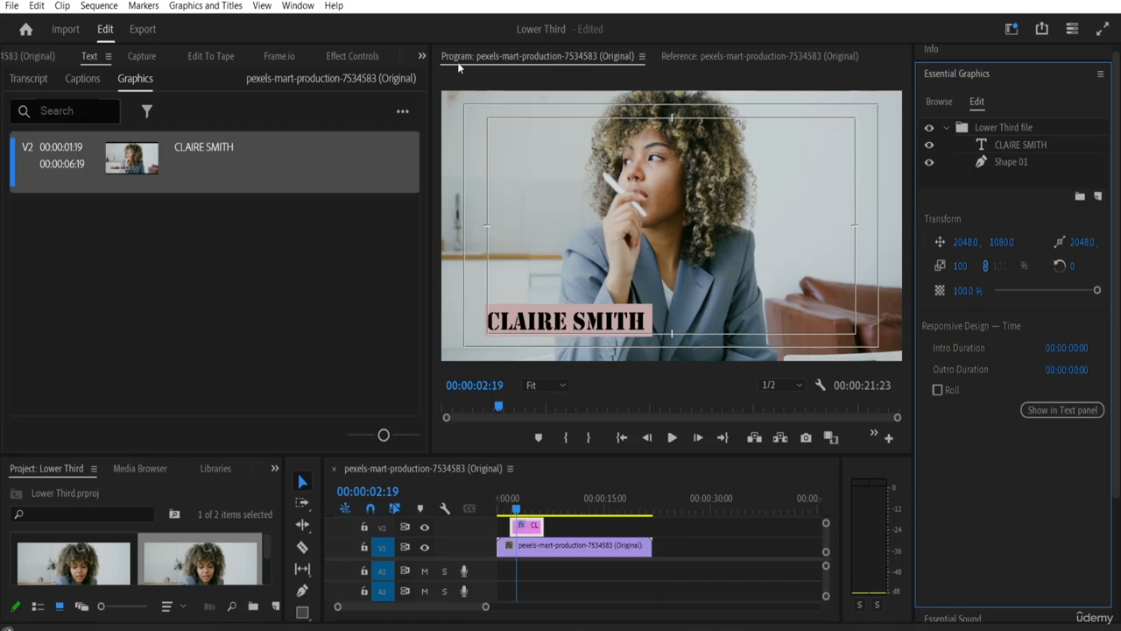
# Show the effect controls, move the playhead to 00:00:01:21 near the title's start and select the title graphic clip
pyautogui.click(350, 55)
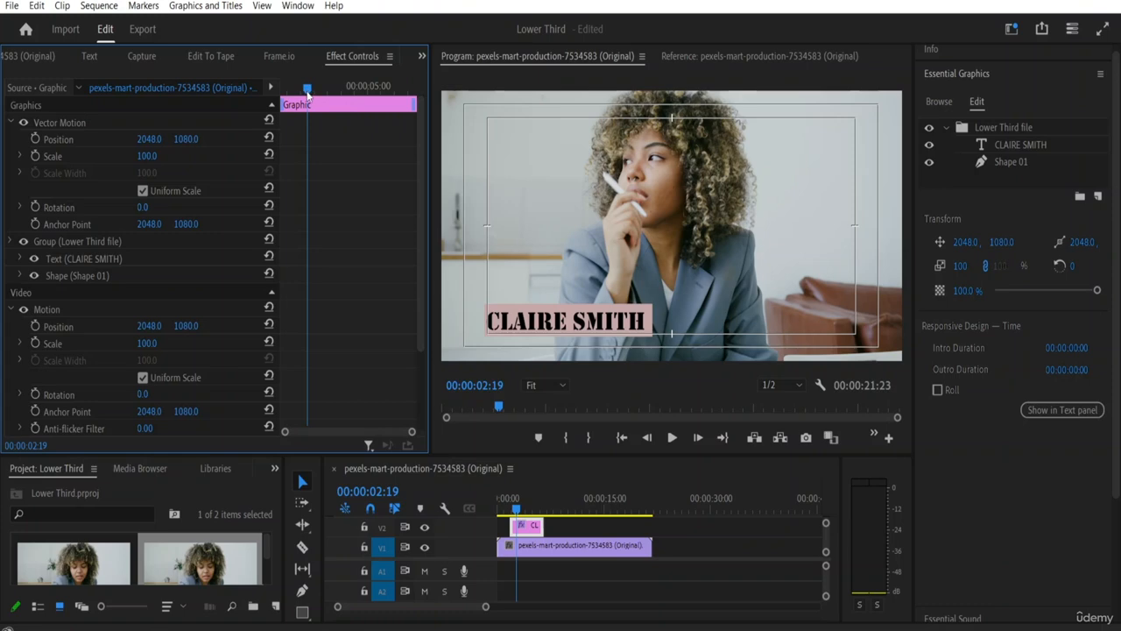
pyautogui.click(302, 7)
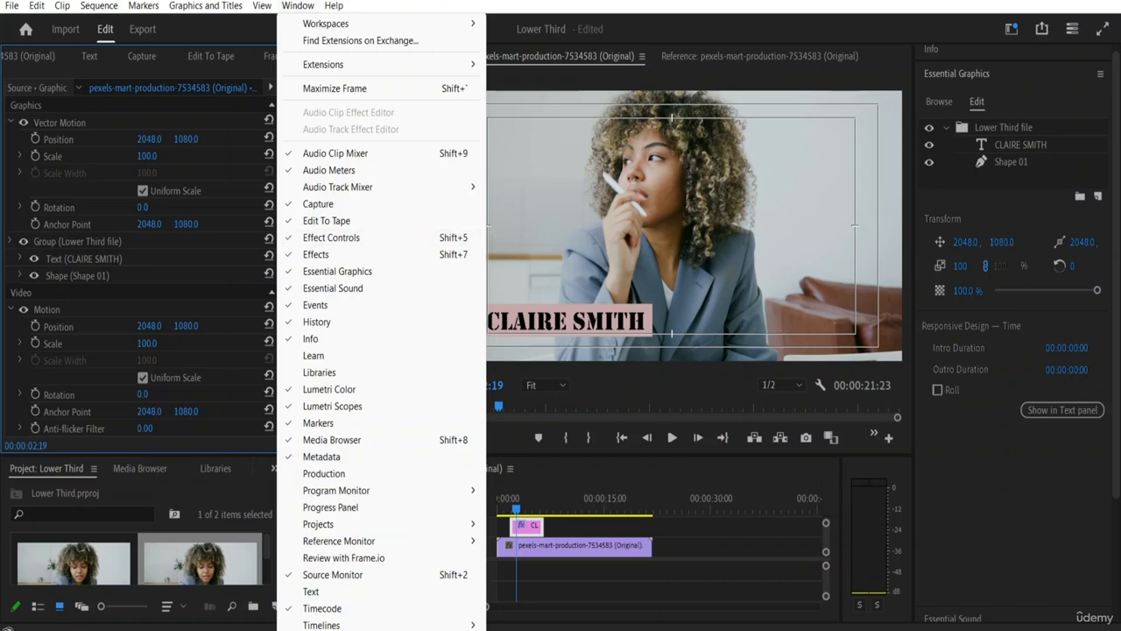
pyautogui.click(331, 238)
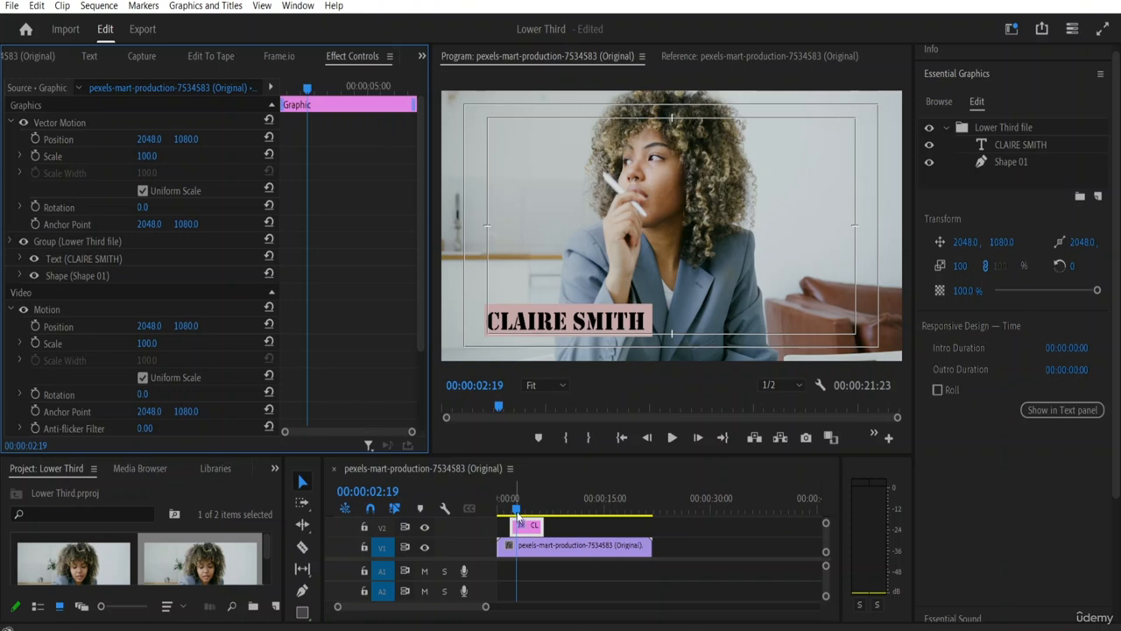
pyautogui.moveTo(517, 510); pyautogui.dragTo(513, 517)
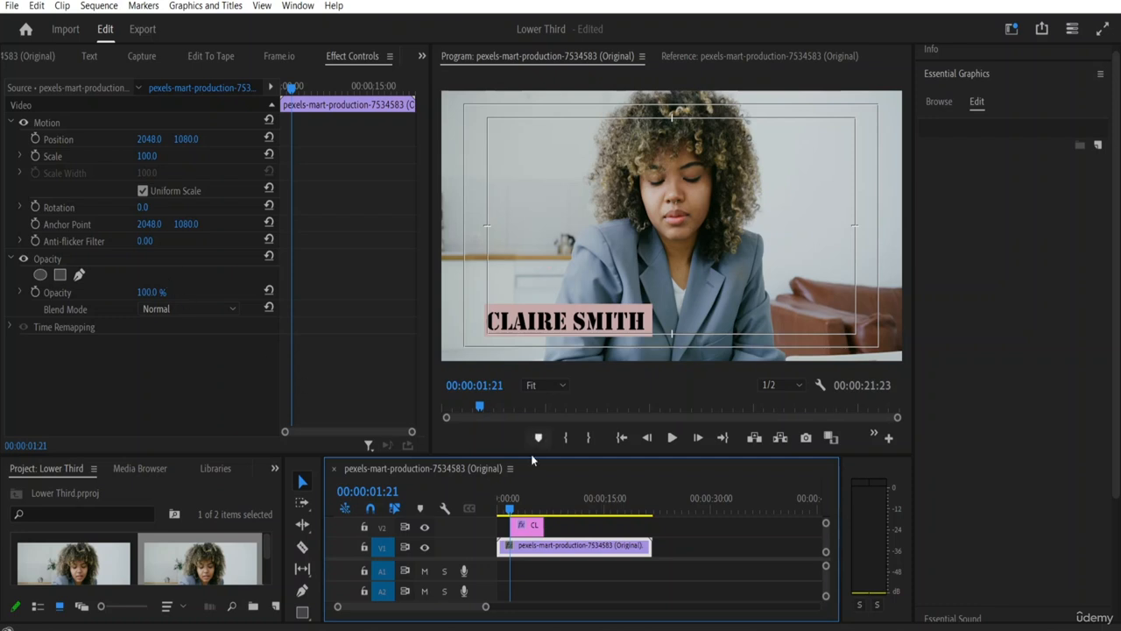
pyautogui.click(532, 528)
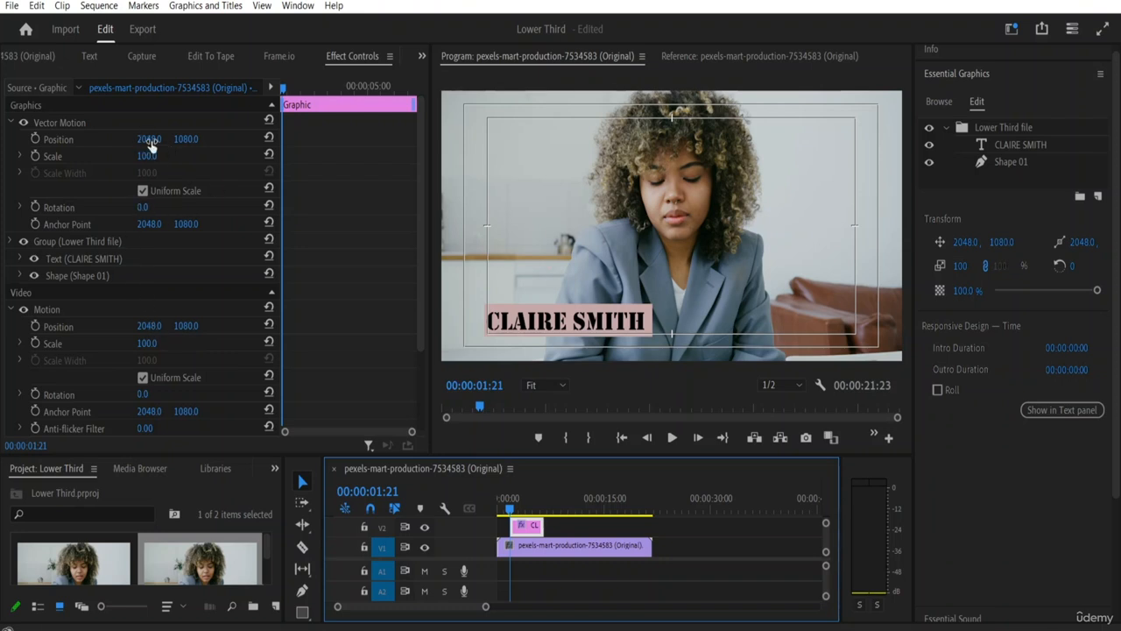
pyautogui.click(35, 138)
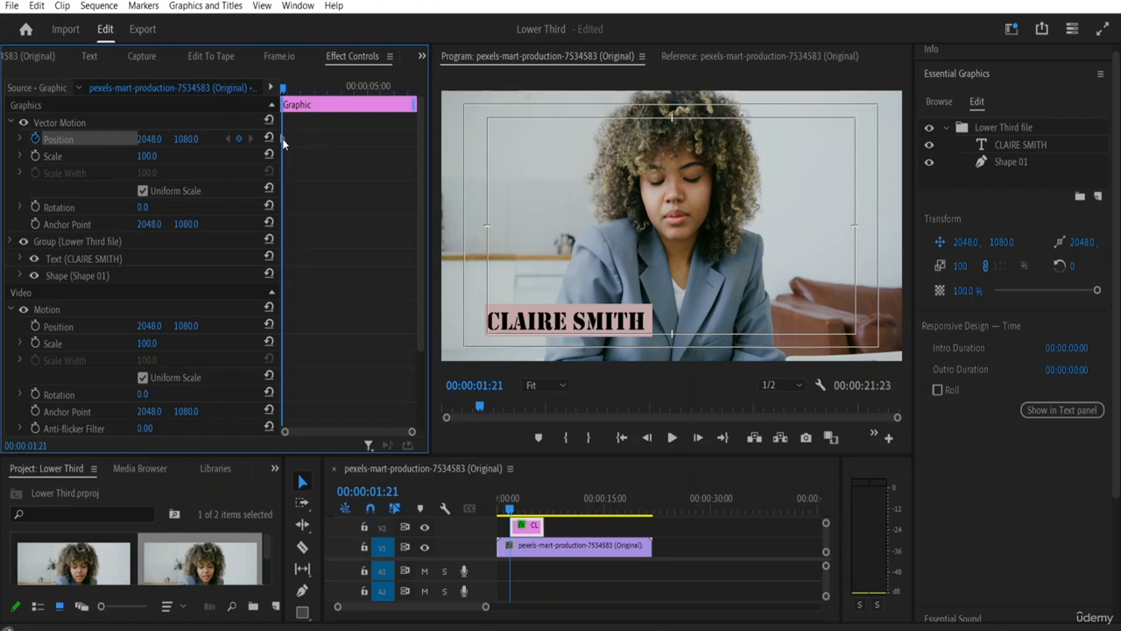
pyautogui.click(35, 140)
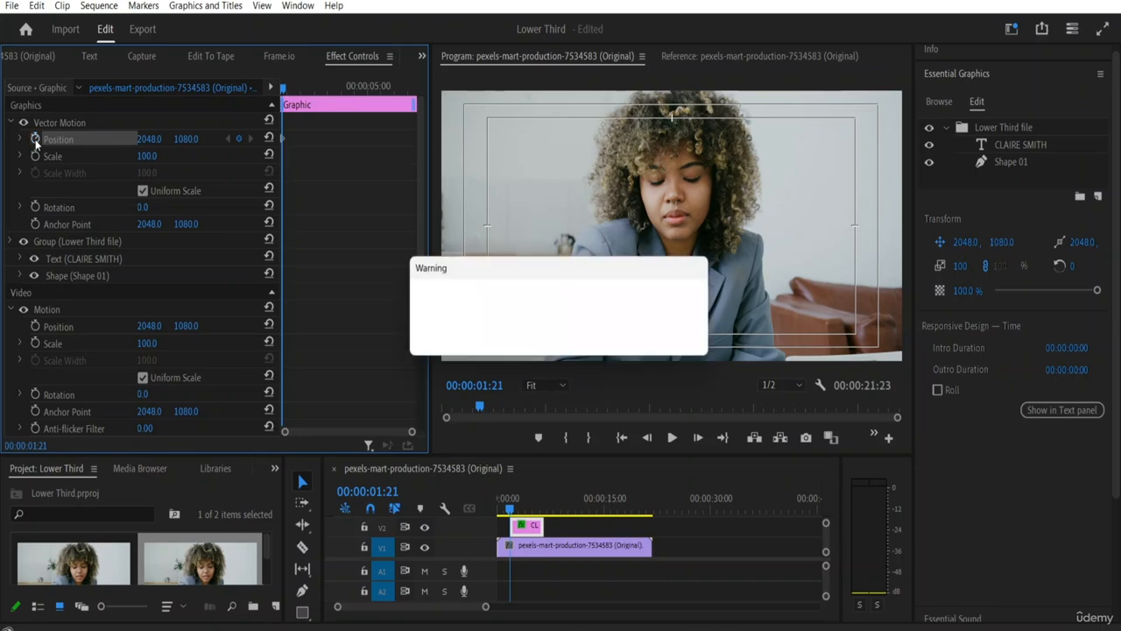
pyautogui.click(619, 340)
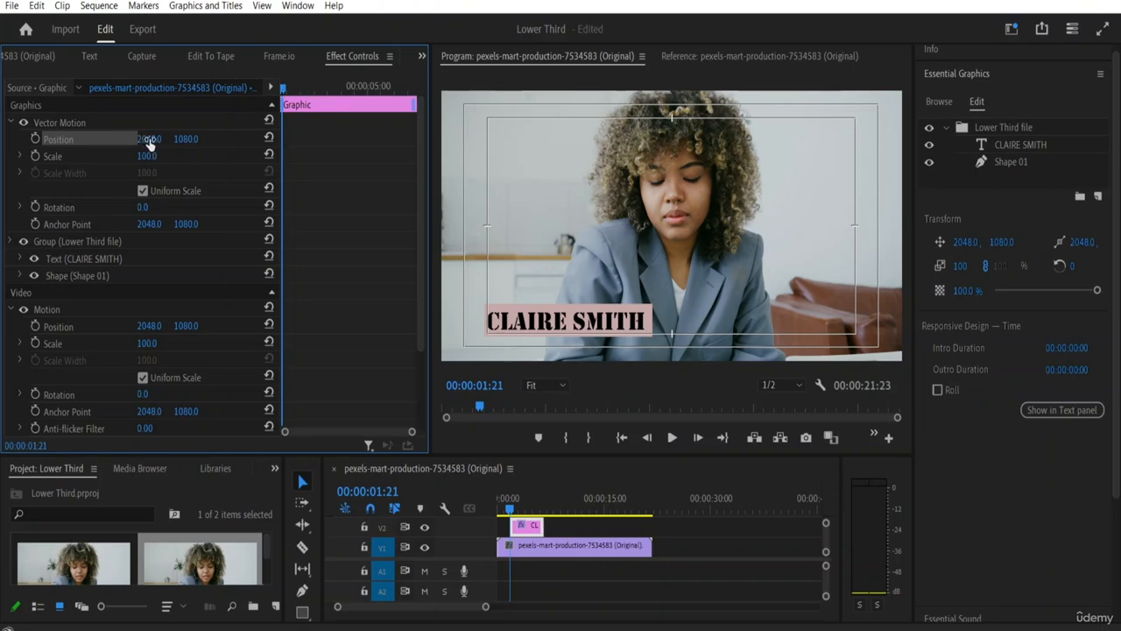
# Set the title graphic's Vector Motion position to about 2062, 1070
pyautogui.moveTo(149, 138); pyautogui.dragTo(176, 138)
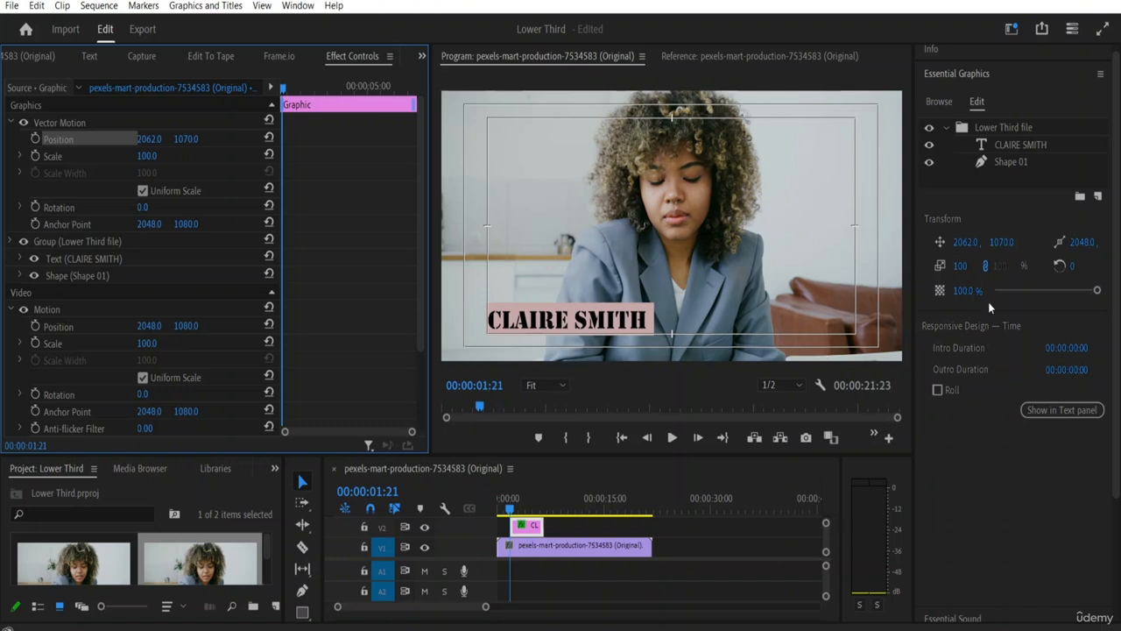
# Collapse the Lower Third file group and add a new rectangle layer to the title graphic
pyautogui.click(944, 131)
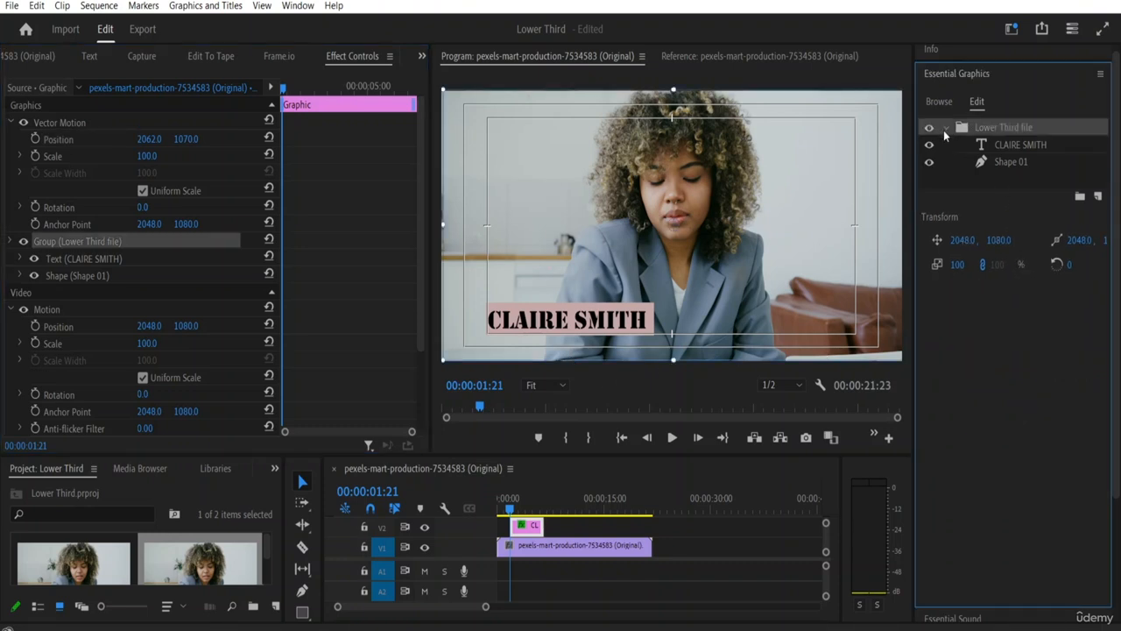
pyautogui.click(945, 129)
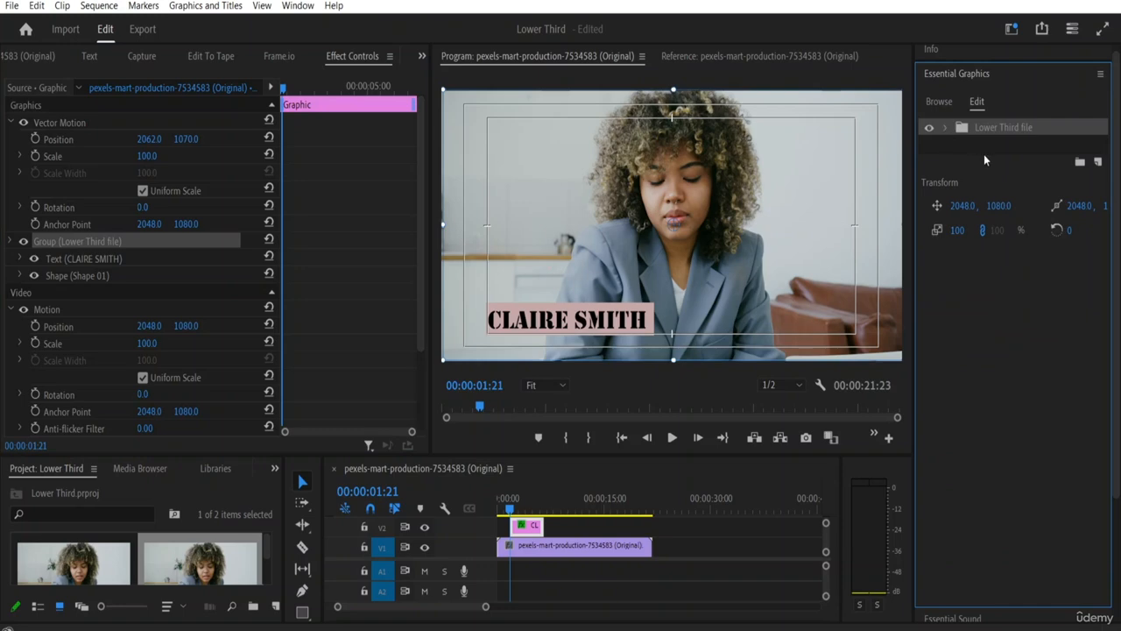
pyautogui.click(552, 346)
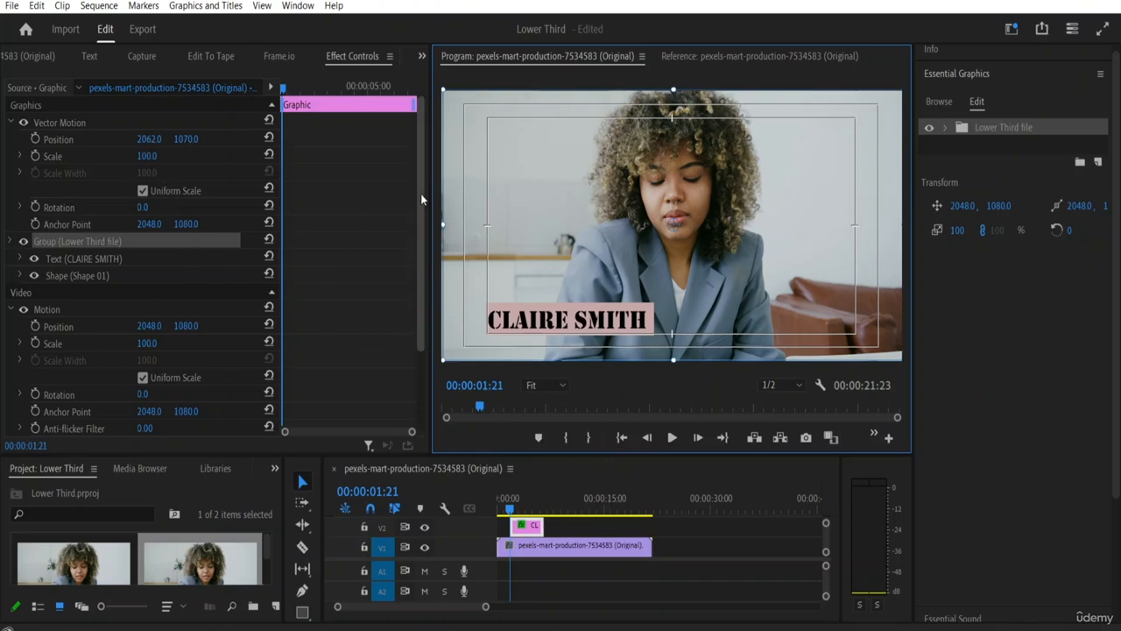
pyautogui.moveTo(422, 187); pyautogui.dragTo(417, 114)
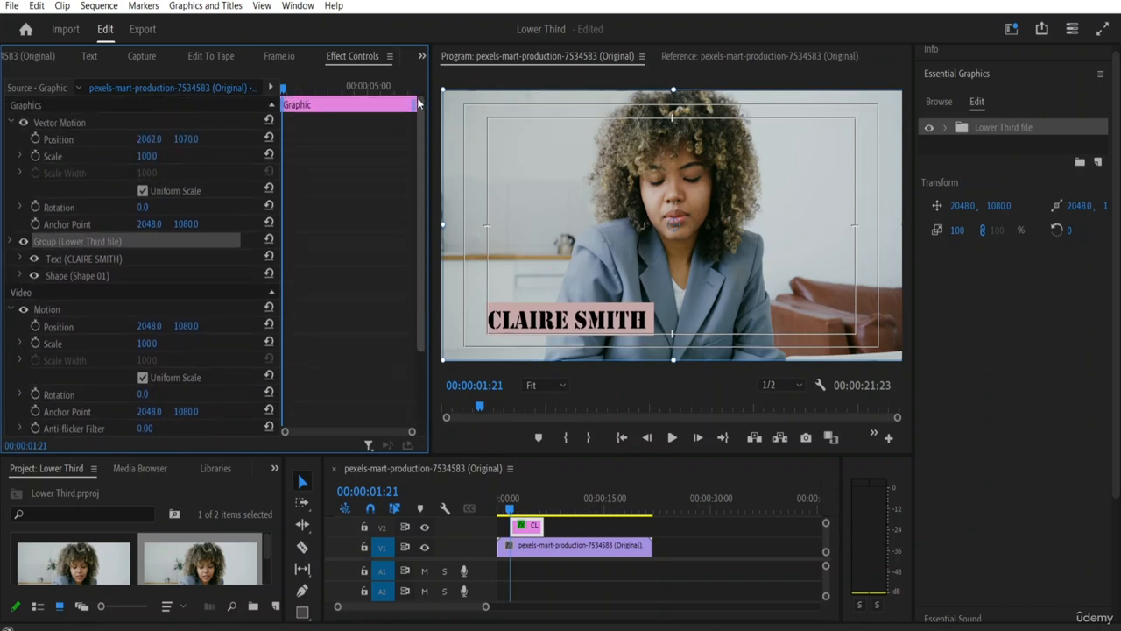
pyautogui.click(531, 528)
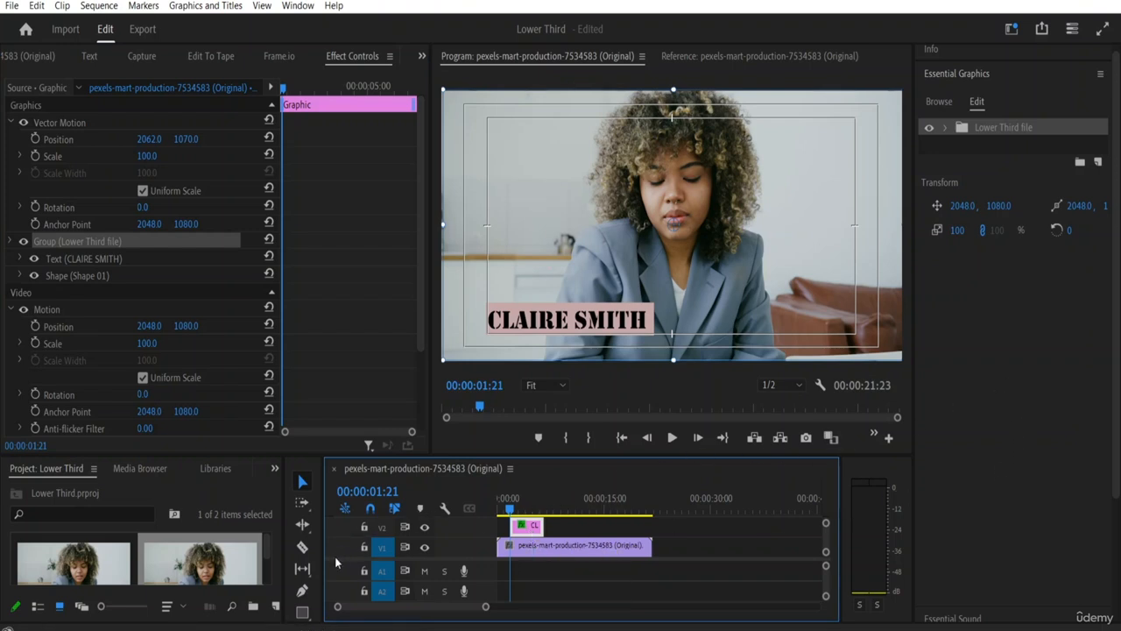
pyautogui.click(215, 6)
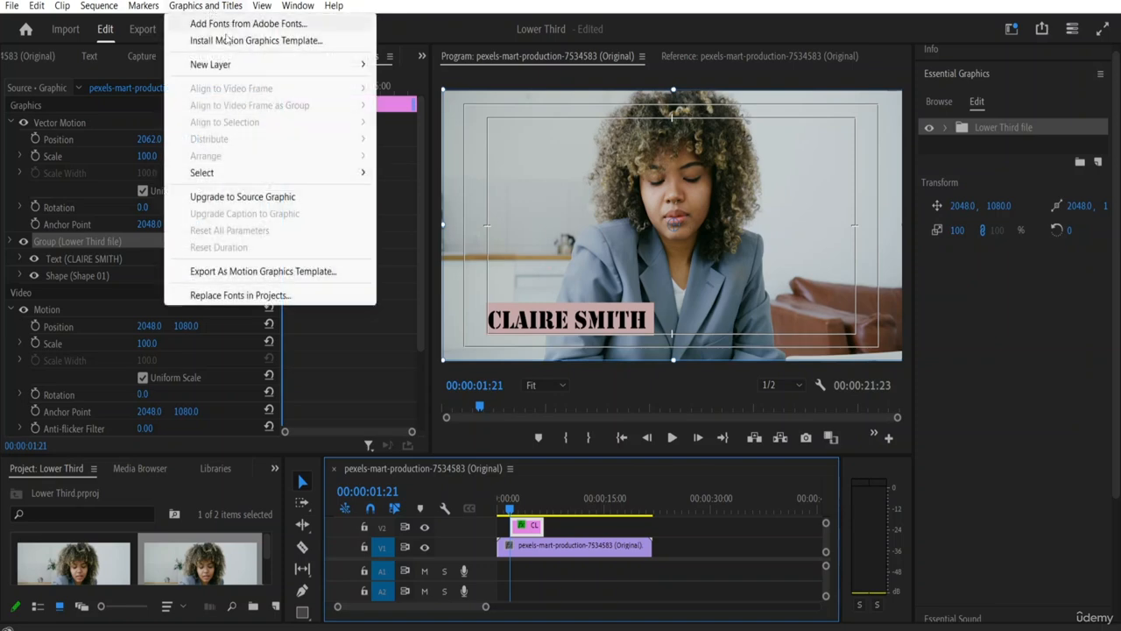
pyautogui.moveTo(227, 64)
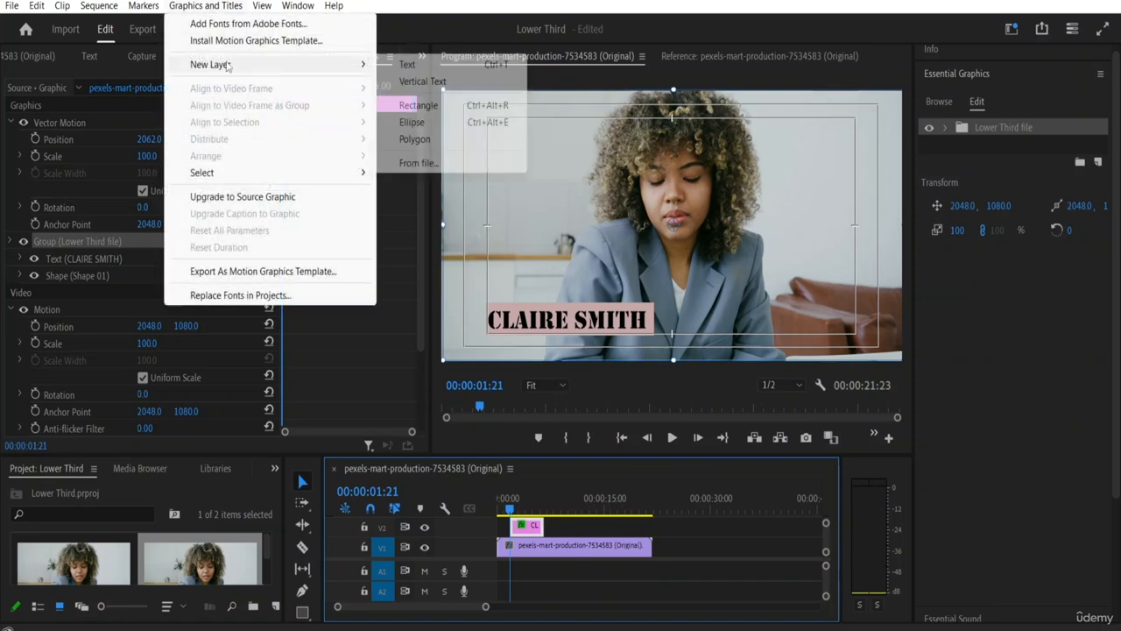
pyautogui.click(436, 104)
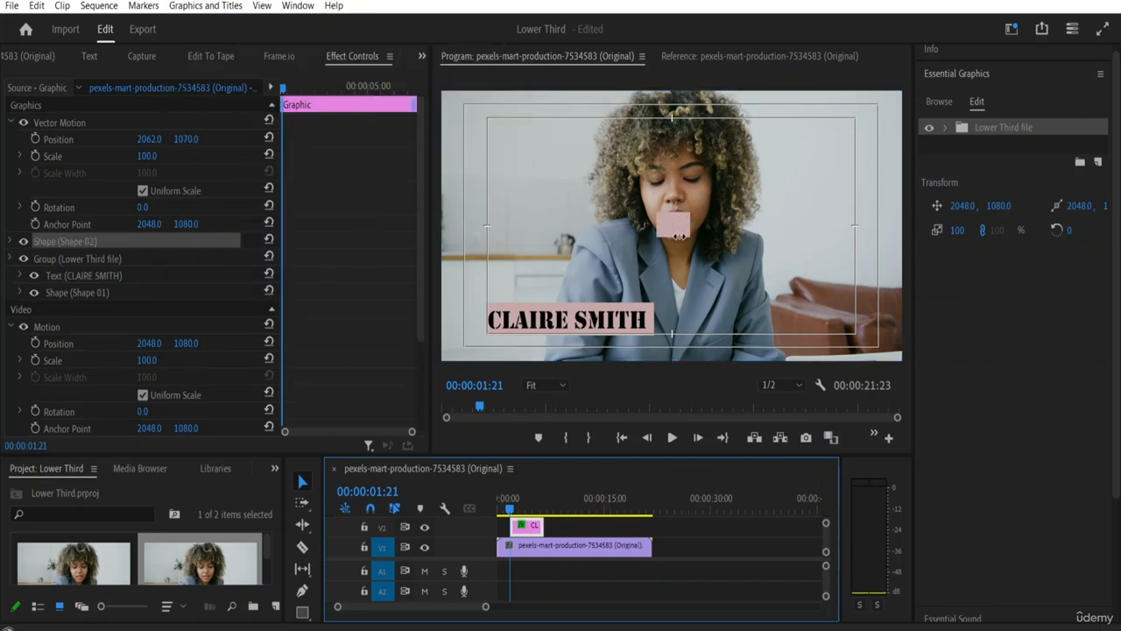
# Place the new rectangle directly beneath the name title and resize it to about 1696 by 258
pyautogui.moveTo(666, 221); pyautogui.dragTo(488, 347)
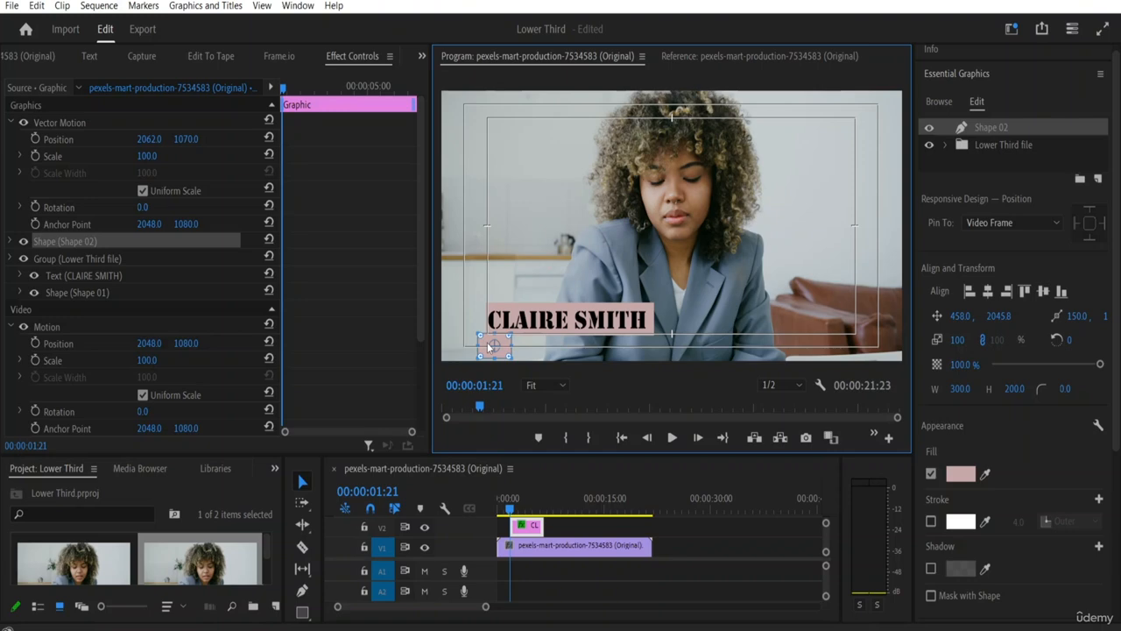
pyautogui.moveTo(513, 346); pyautogui.dragTo(683, 353)
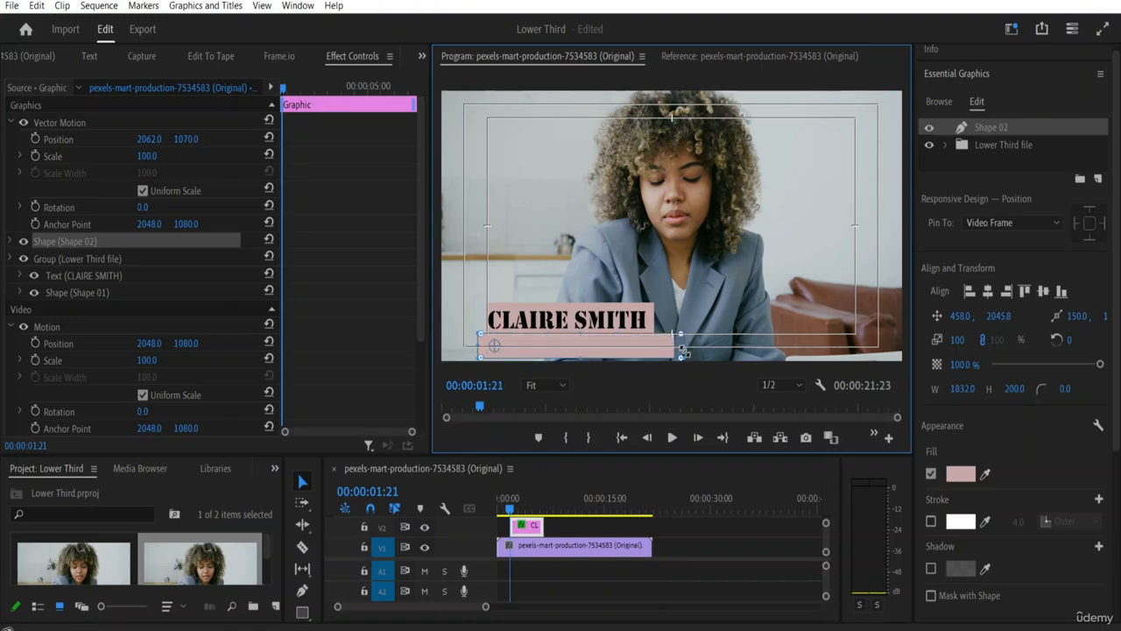
pyautogui.moveTo(583, 357); pyautogui.dragTo(583, 365)
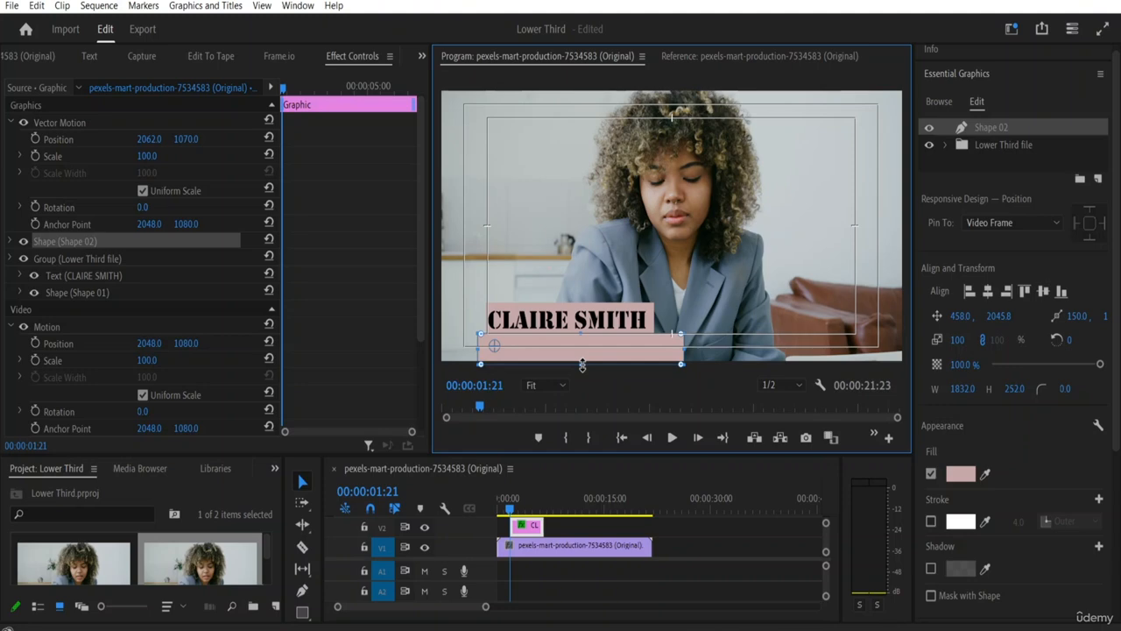
pyautogui.moveTo(682, 363); pyautogui.dragTo(667, 365)
# Turn the new rectangle into an inverted mask using Mask with Shape and Invert
pyautogui.click(930, 596)
pyautogui.scroll(-1, 1065, 557)
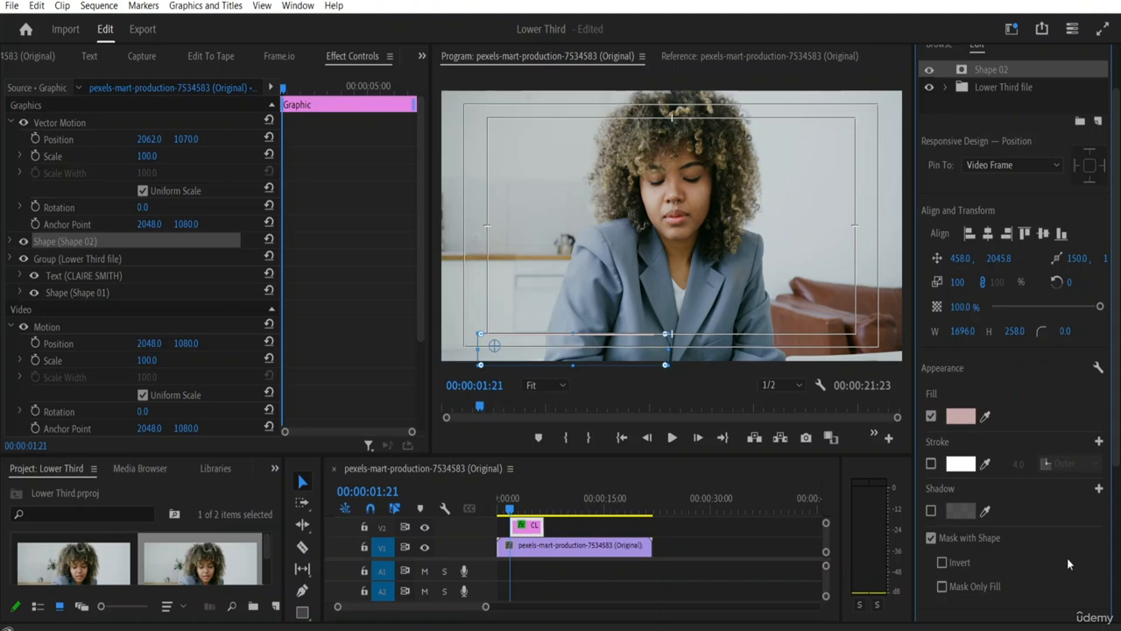
pyautogui.click(942, 563)
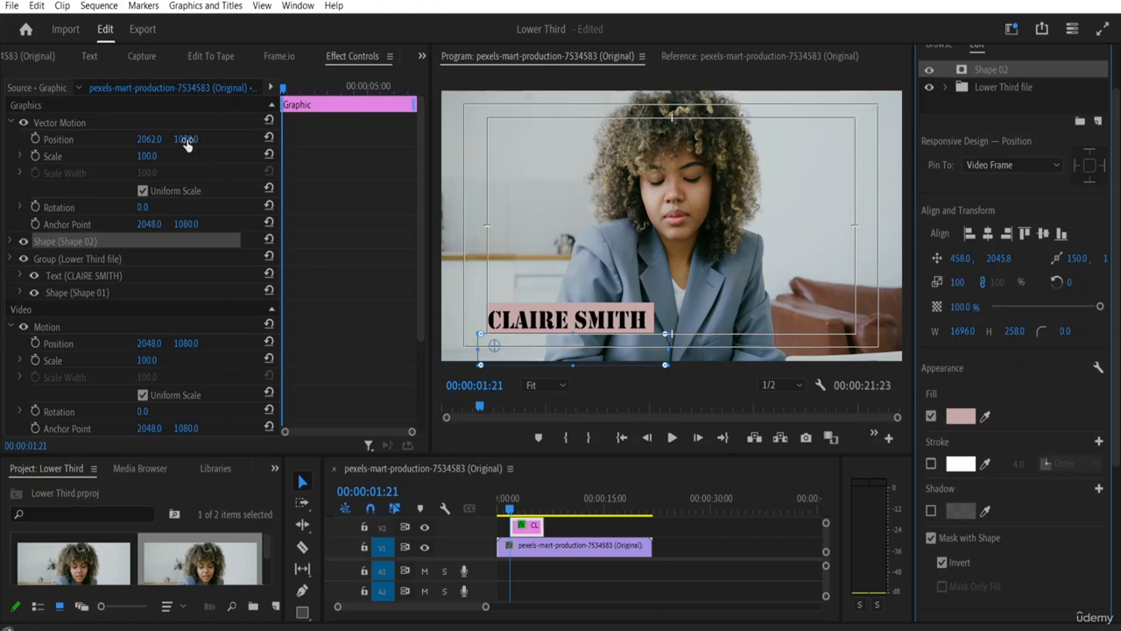
# Raise the title graphic to a Vector Motion vertical position of 1042 and select the Lower Third file group
pyautogui.moveTo(185, 144)
pyautogui.mouseDown()
pyautogui.moveTo(192, 138)
pyautogui.moveTo(175, 139)
pyautogui.moveTo(189, 140)
pyautogui.mouseUp()
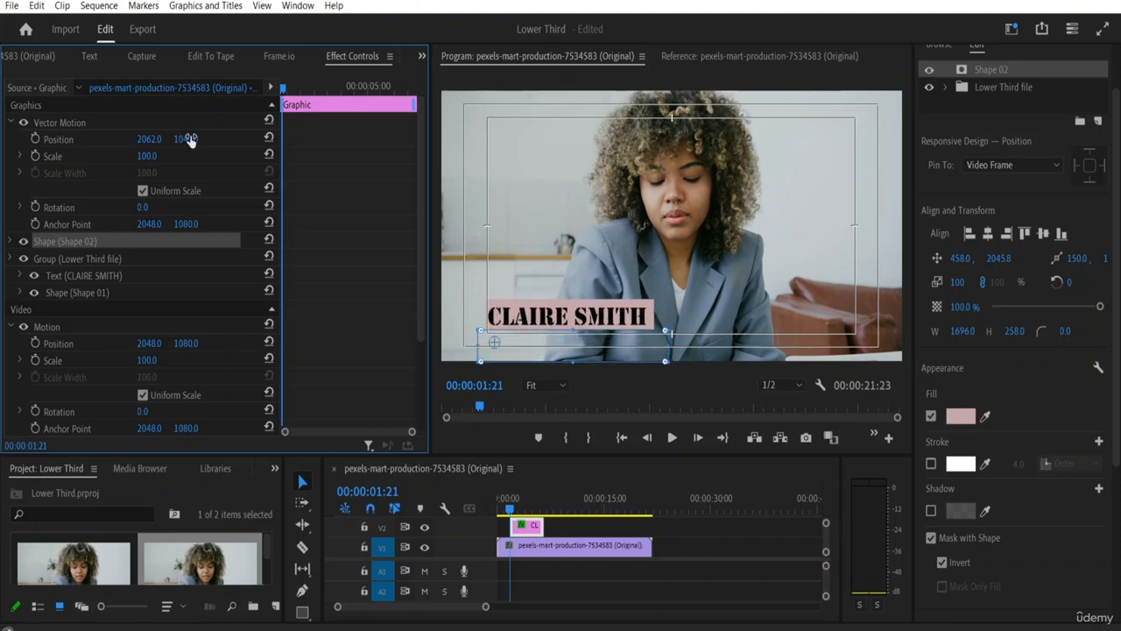
pyautogui.click(981, 106)
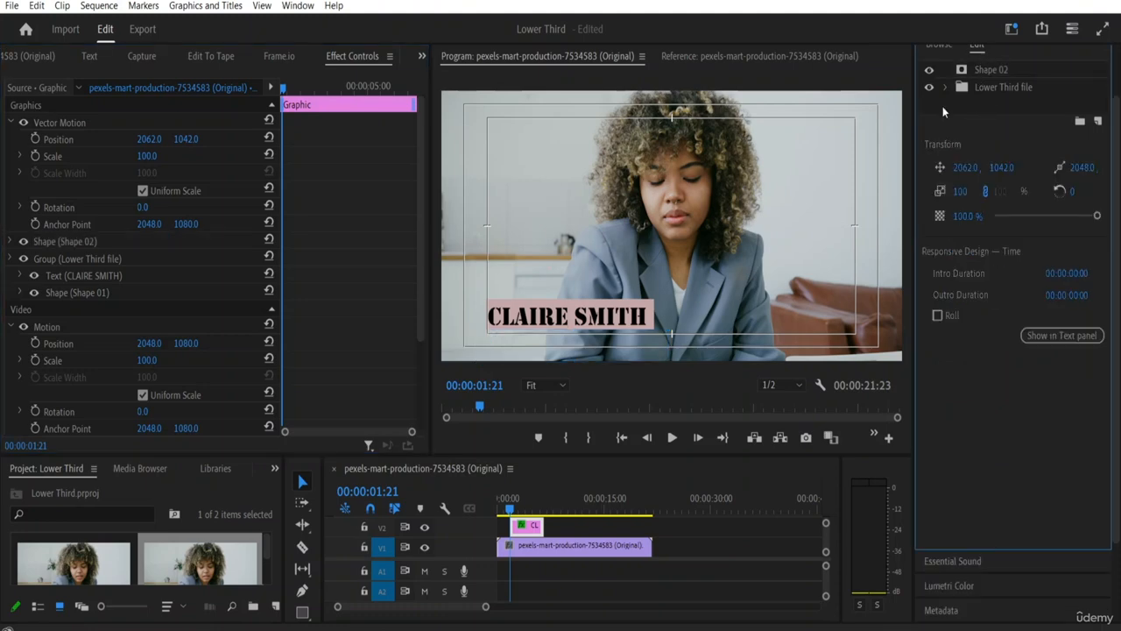
pyautogui.click(592, 322)
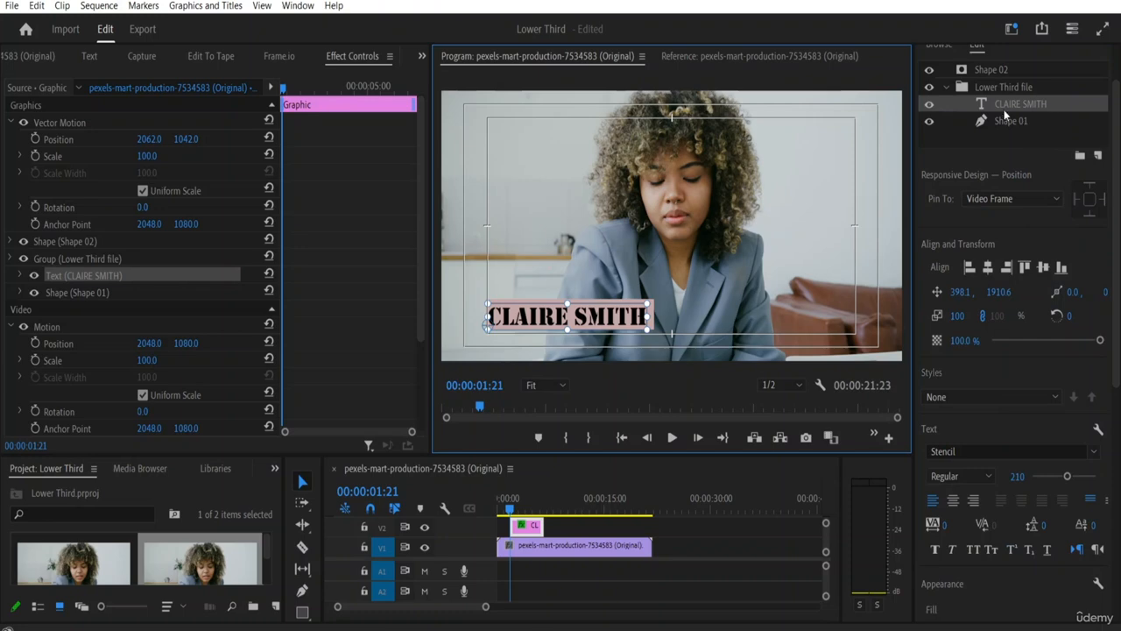
pyautogui.click(983, 89)
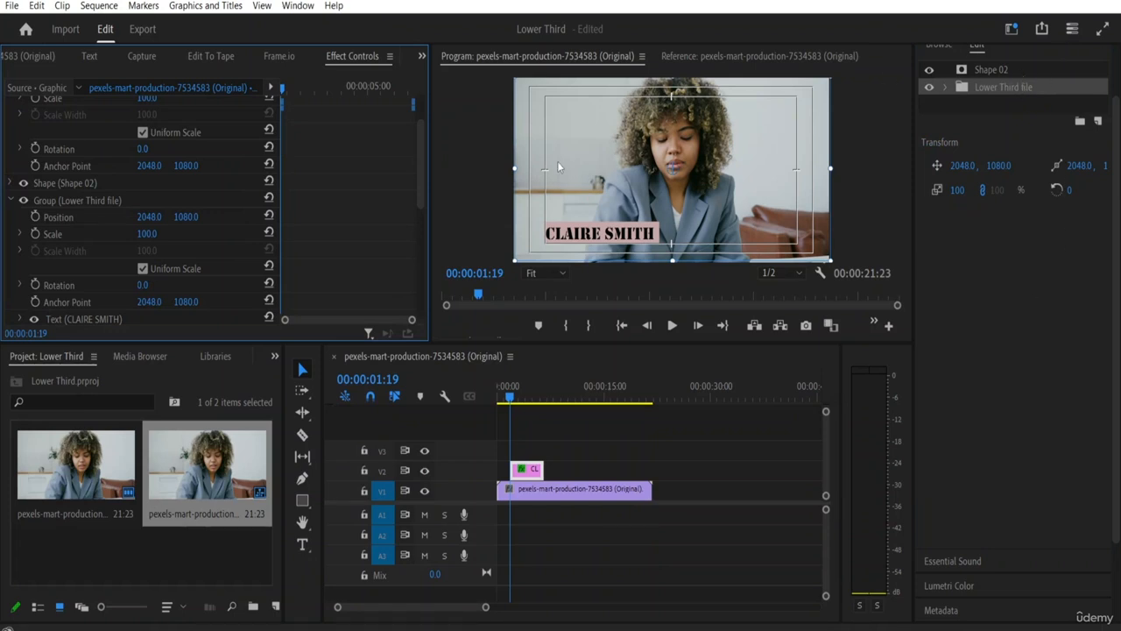
pyautogui.click(937, 166)
pyautogui.click(938, 167)
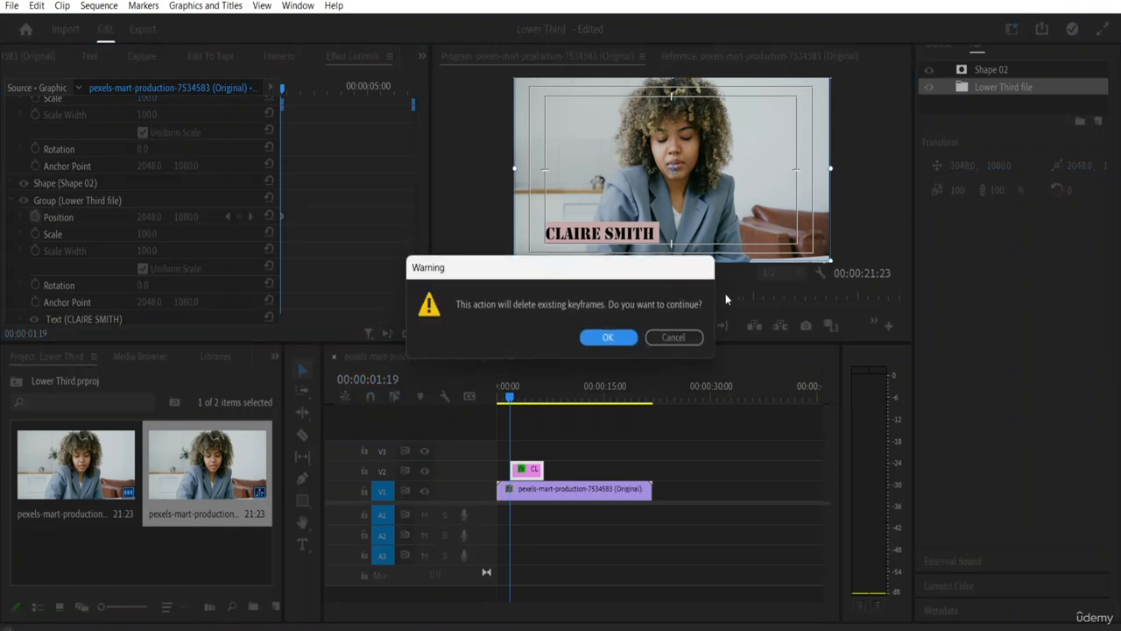
pyautogui.click(611, 337)
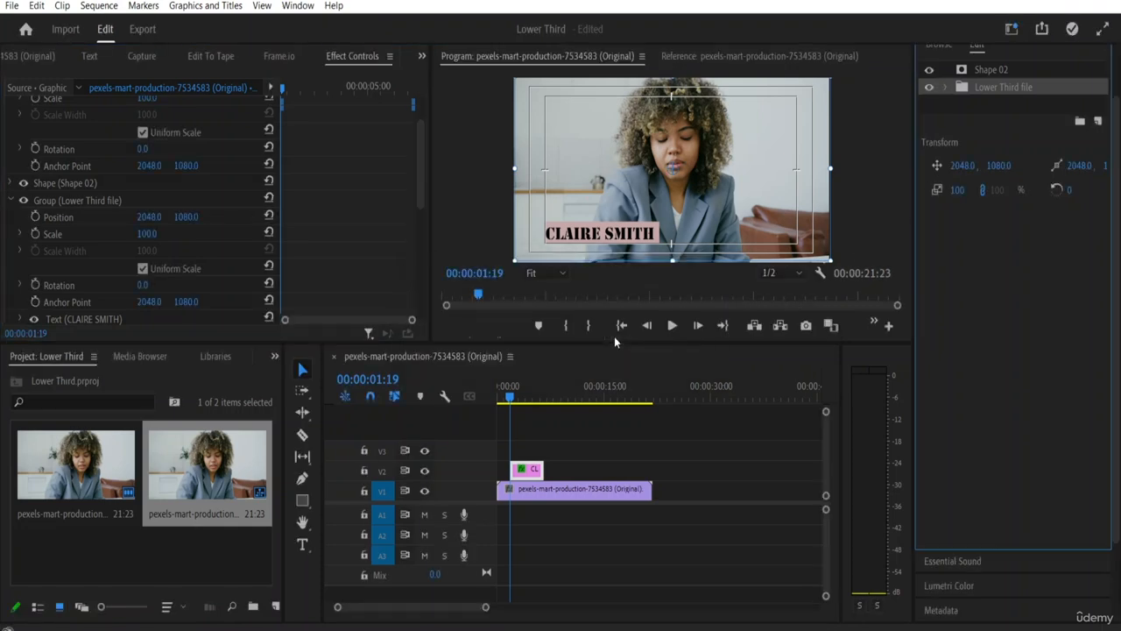
# Enable Position keyframing for the Lower Third file group at 00:00:01:19 and add a second keyframe at 00:00:04:07
pyautogui.click(936, 166)
pyautogui.moveTo(282, 92); pyautogui.dragTo(349, 111)
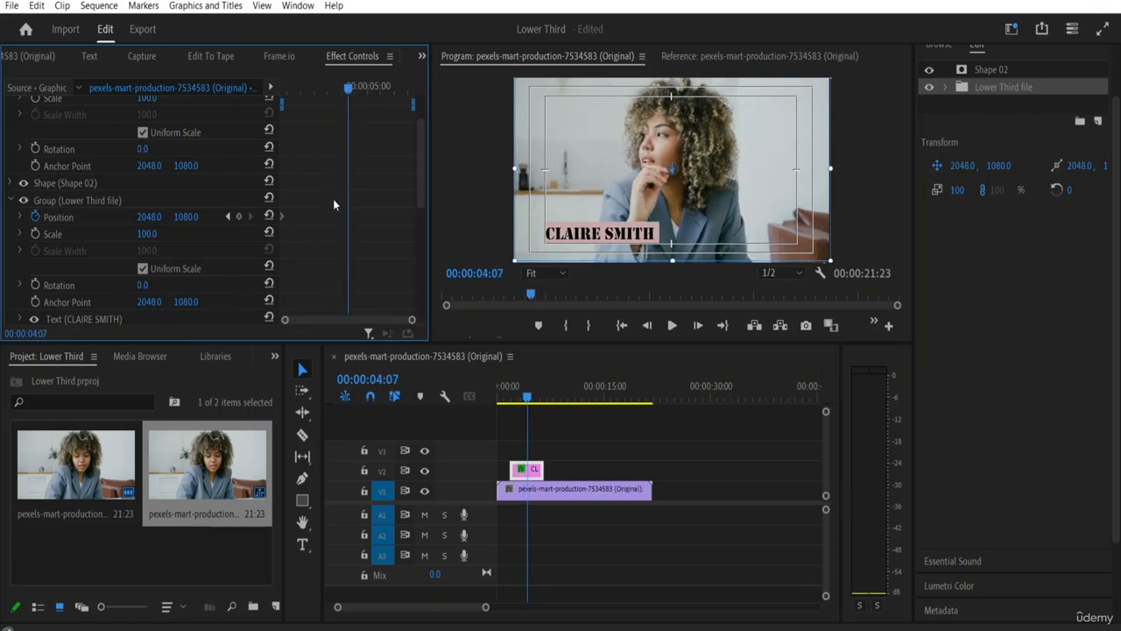
pyautogui.click(239, 216)
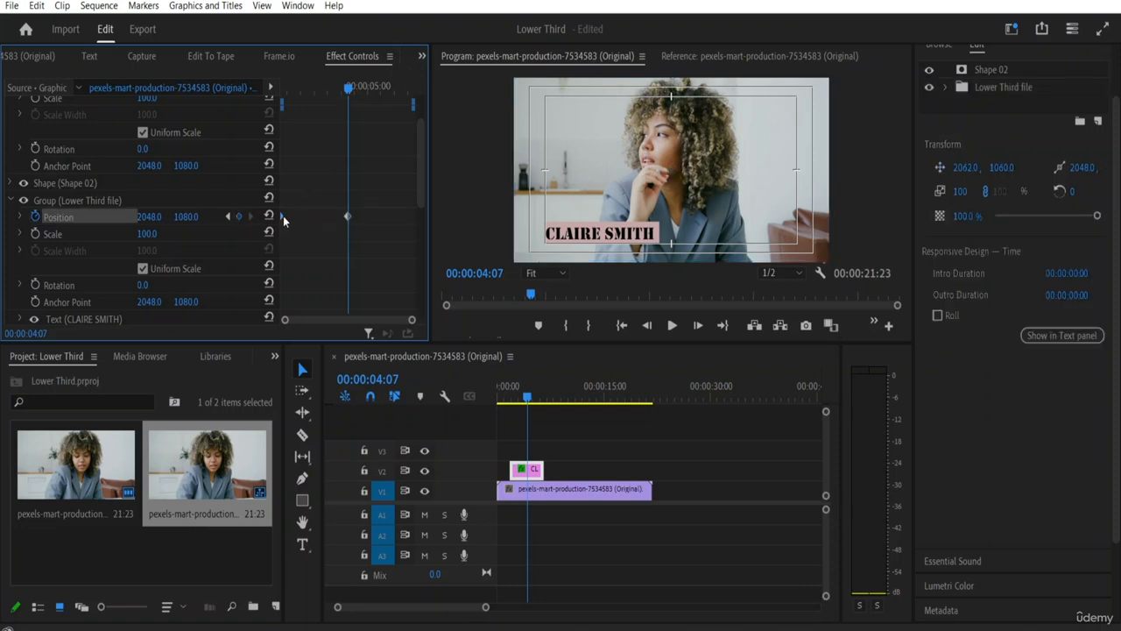
# Add a group Position keyframe of 2048, 1354 and use it to replace the original keyframe at the title's start
pyautogui.moveTo(350, 92); pyautogui.dragTo(288, 92)
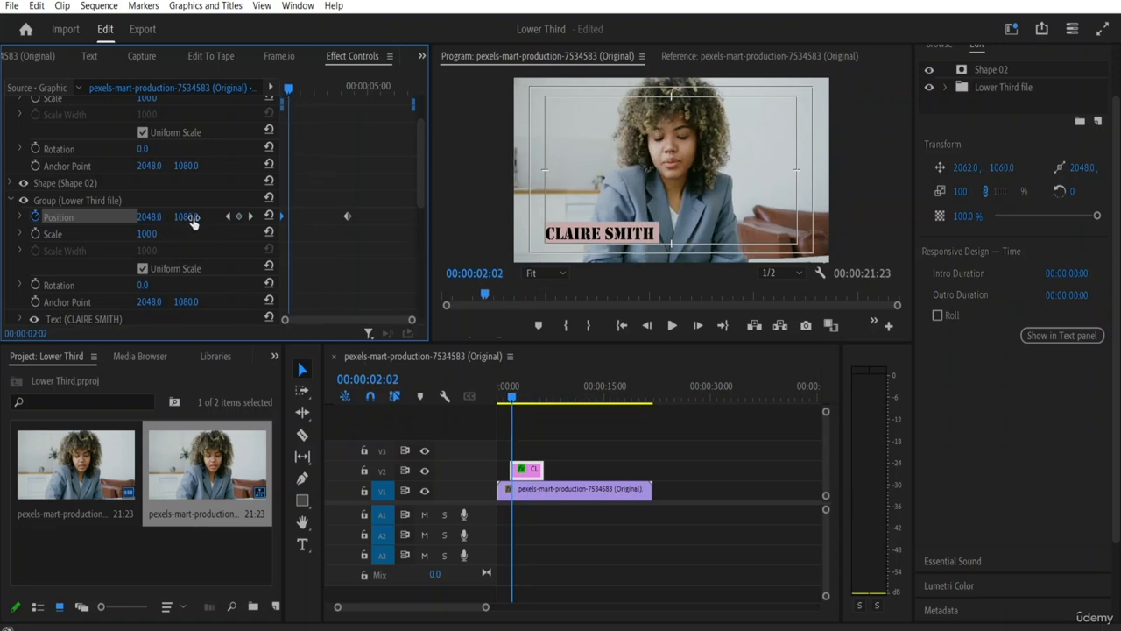
pyautogui.moveTo(193, 219); pyautogui.dragTo(432, 219)
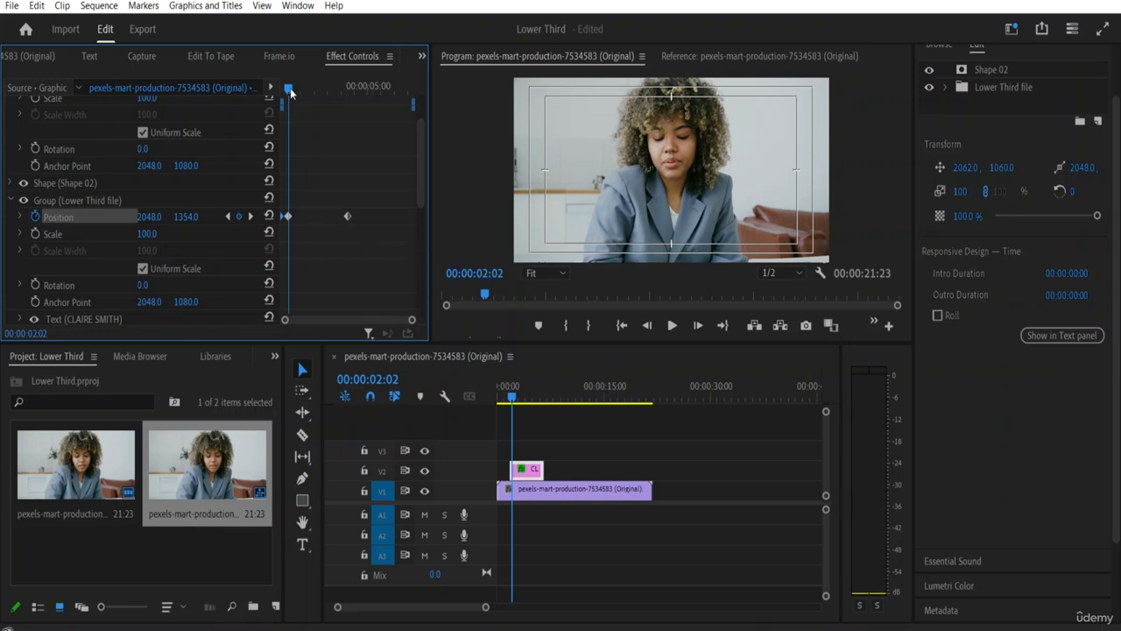
pyautogui.moveTo(290, 91); pyautogui.dragTo(236, 103)
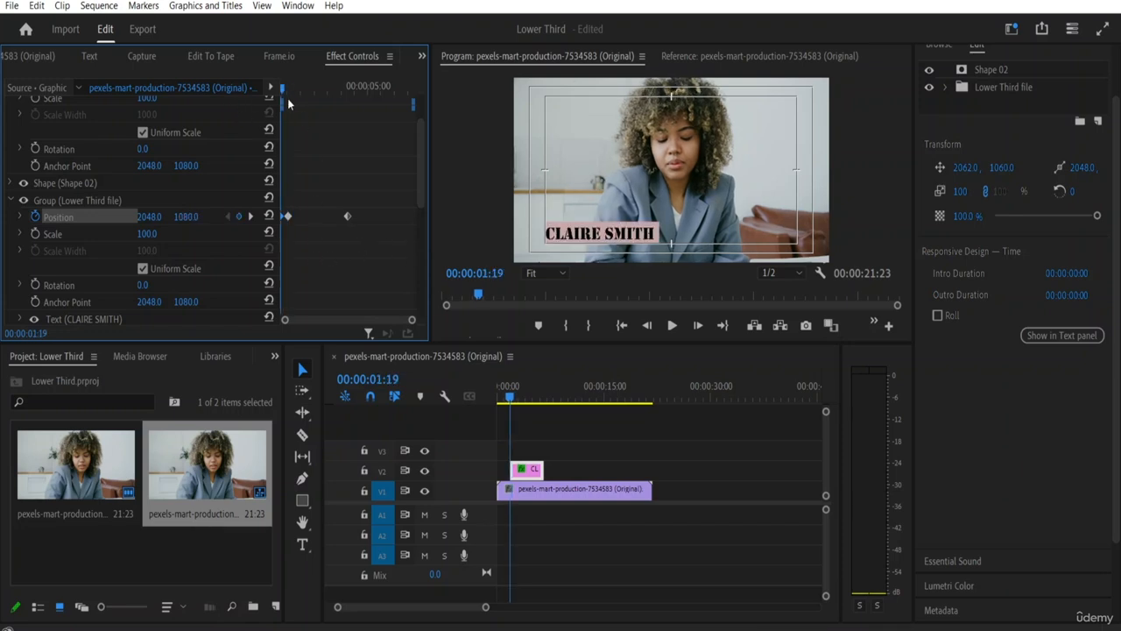
pyautogui.rightClick(284, 216)
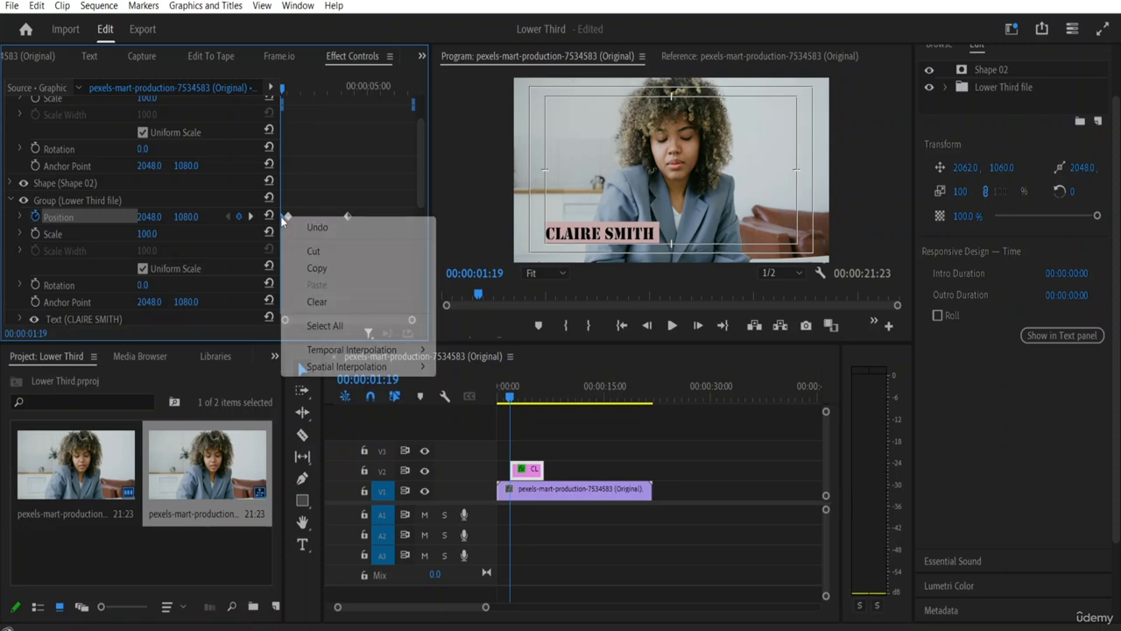
pyautogui.click(313, 250)
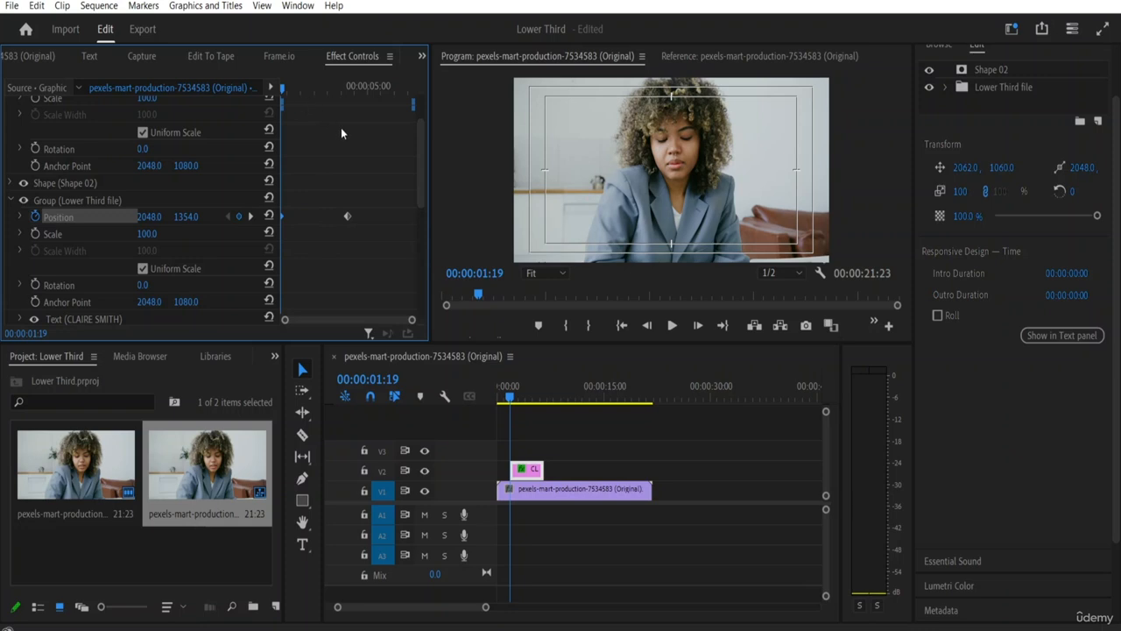
# Shorten the group's rise by moving its end Position keyframe to under a second after the start keyframe, previewing each change
pyautogui.press('space')
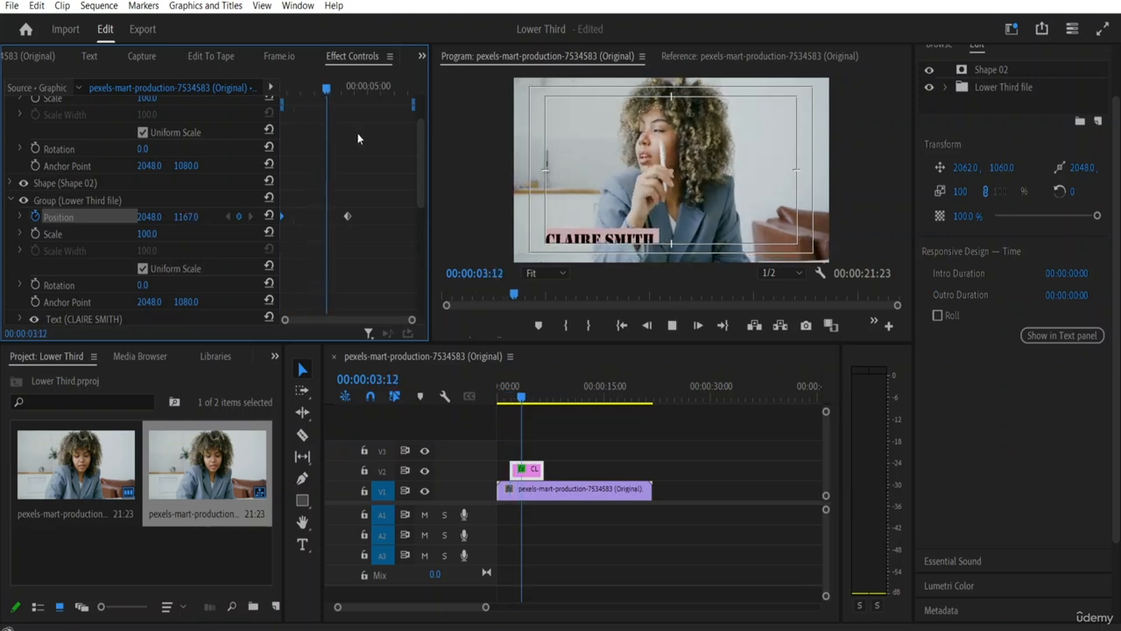
pyautogui.press('space')
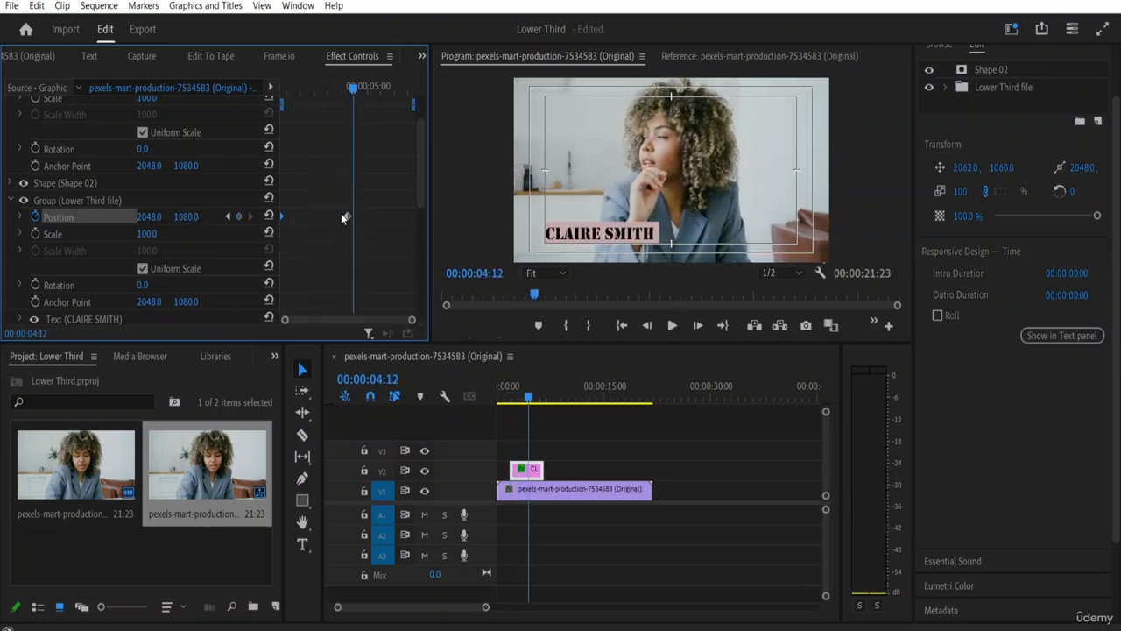
pyautogui.moveTo(348, 217); pyautogui.dragTo(321, 217)
pyautogui.moveTo(348, 87); pyautogui.dragTo(222, 104)
pyautogui.press('space')
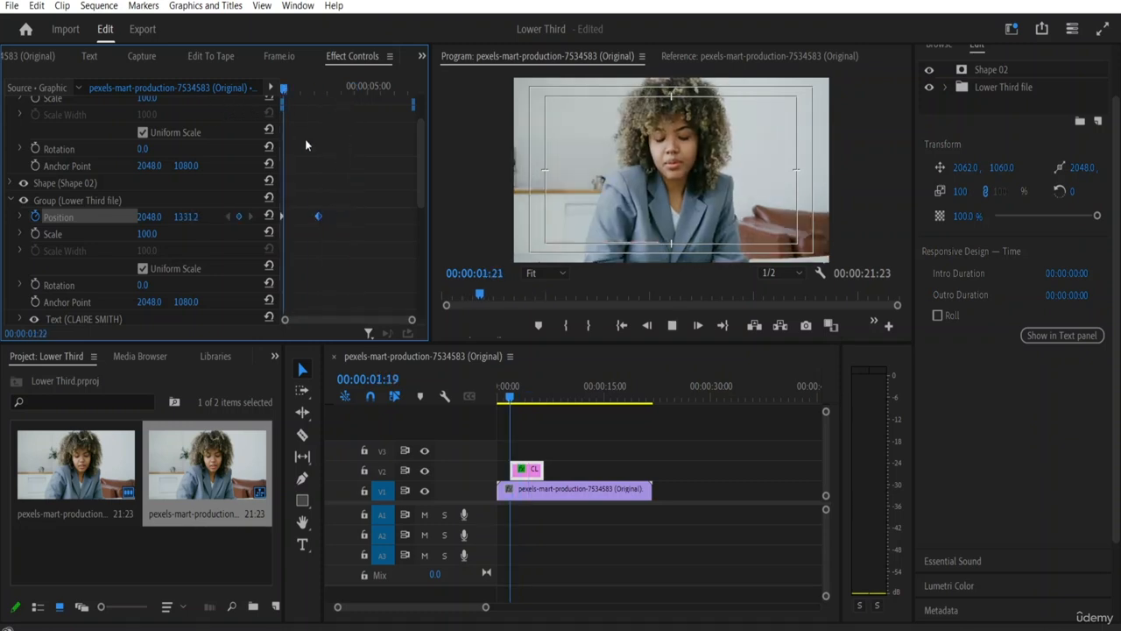
pyautogui.press('space')
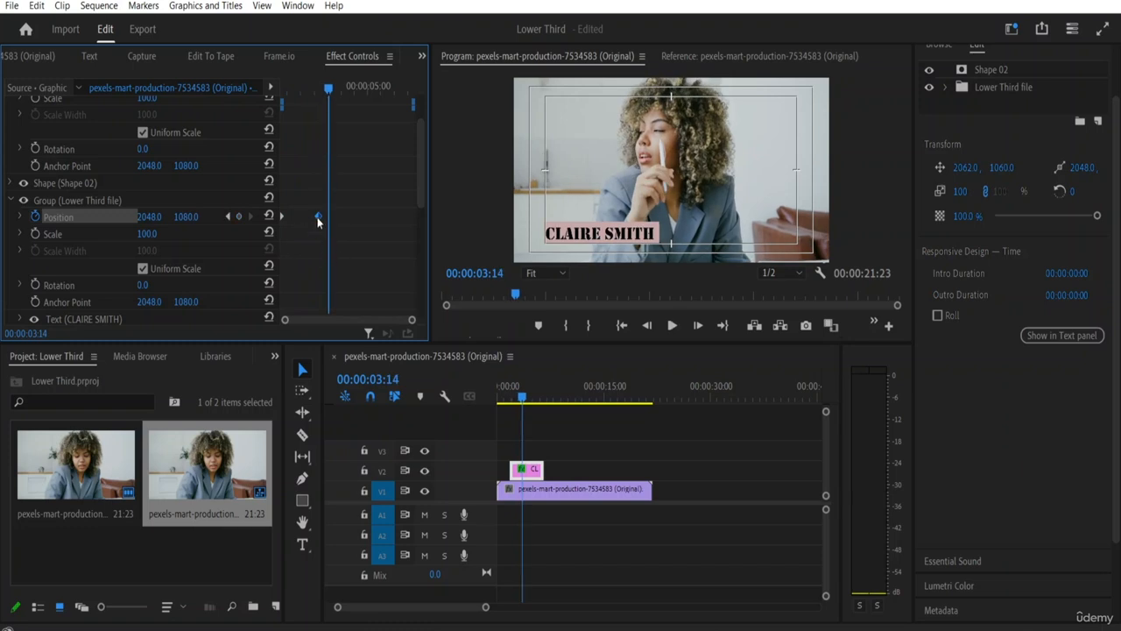
pyautogui.moveTo(317, 217); pyautogui.dragTo(302, 215)
pyautogui.moveTo(328, 89); pyautogui.dragTo(225, 91)
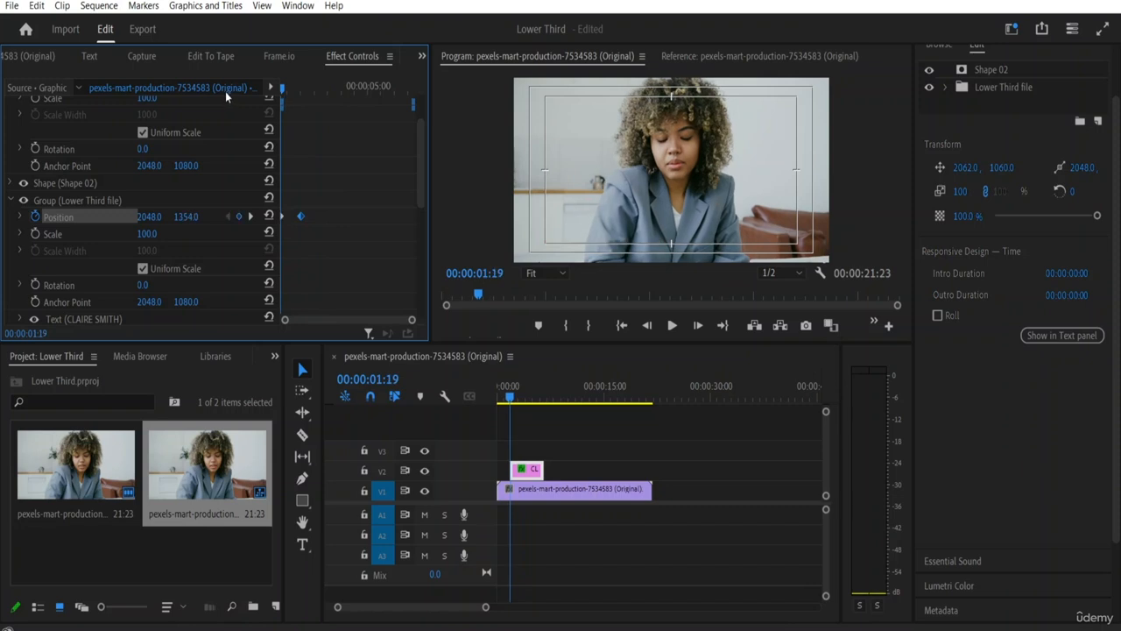
pyautogui.press('space')
pyautogui.press('space')
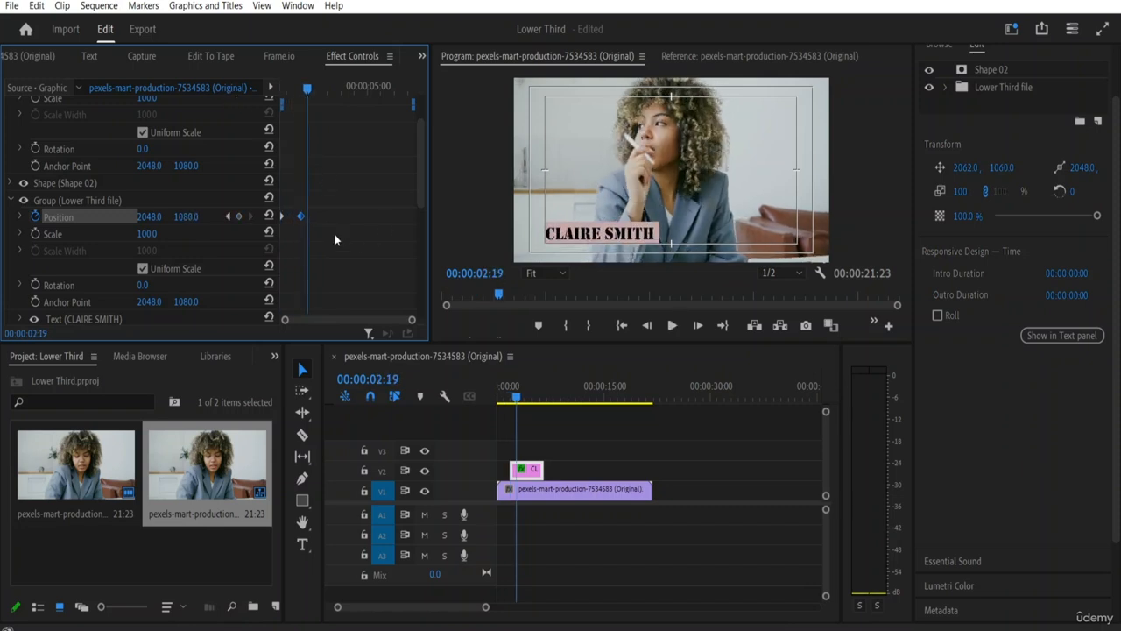
# Apply Ease Out temporal interpolation to the group's first Position keyframe
pyautogui.rightClick(280, 222)
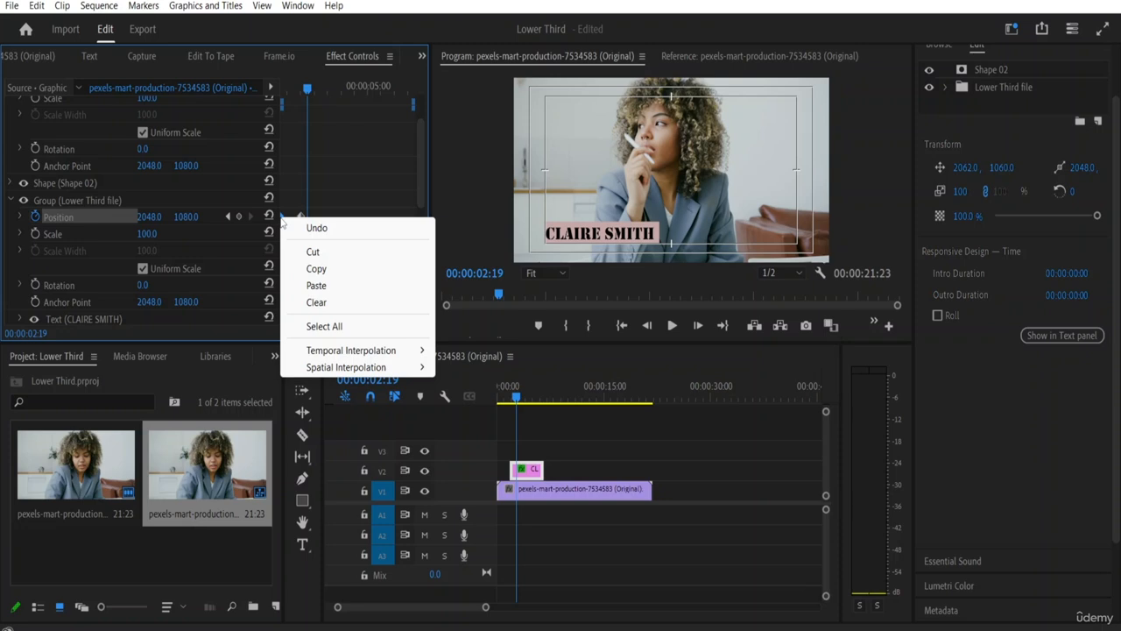
pyautogui.moveTo(334, 353)
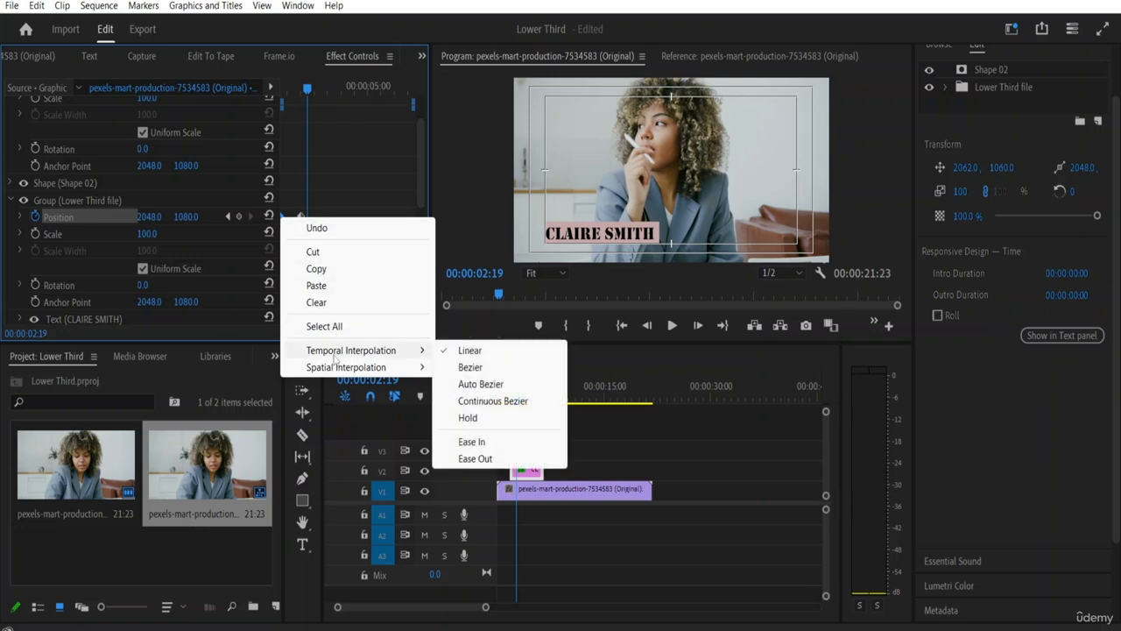
pyautogui.click(466, 459)
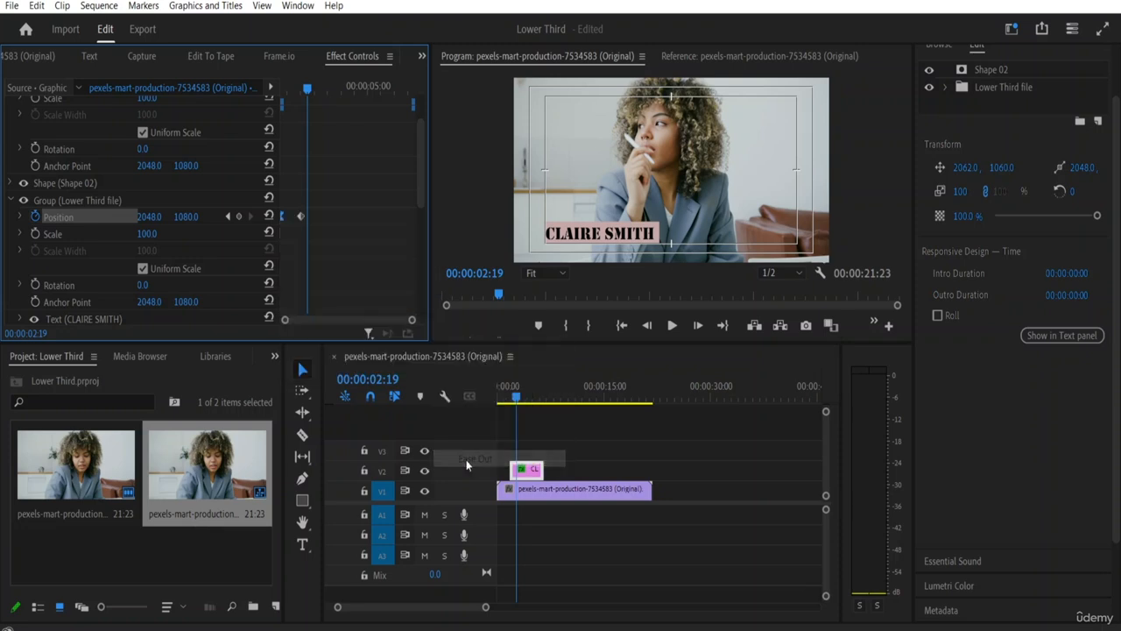
# Apply Ease In temporal interpolation to the group's second Position keyframe and play back the title's rise
pyautogui.rightClick(301, 217)
pyautogui.moveTo(357, 353)
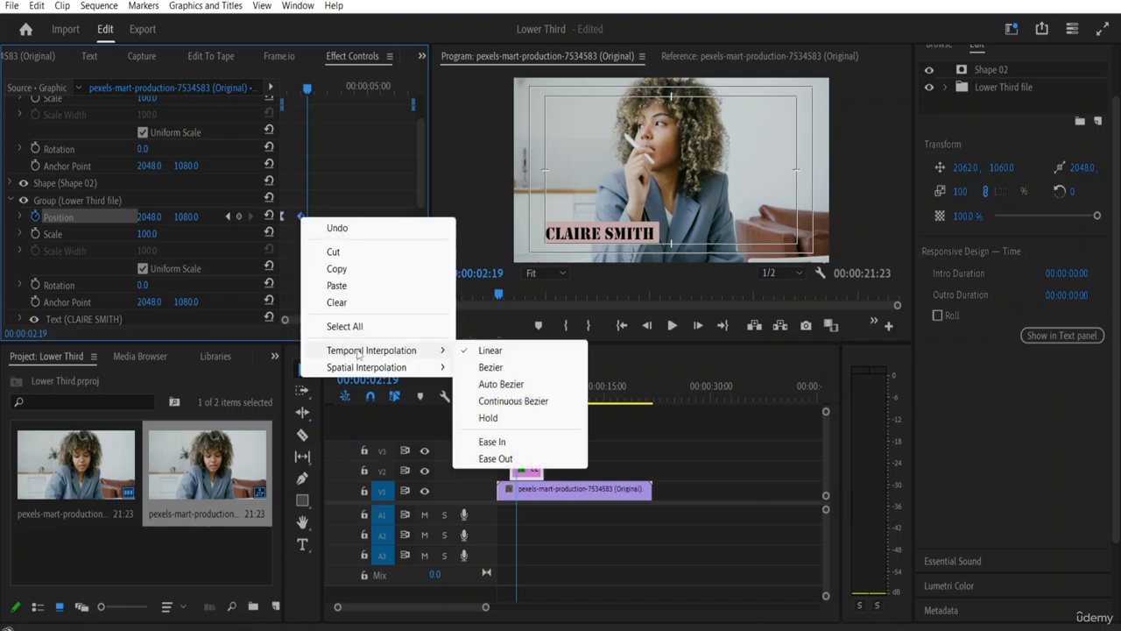
pyautogui.click(493, 443)
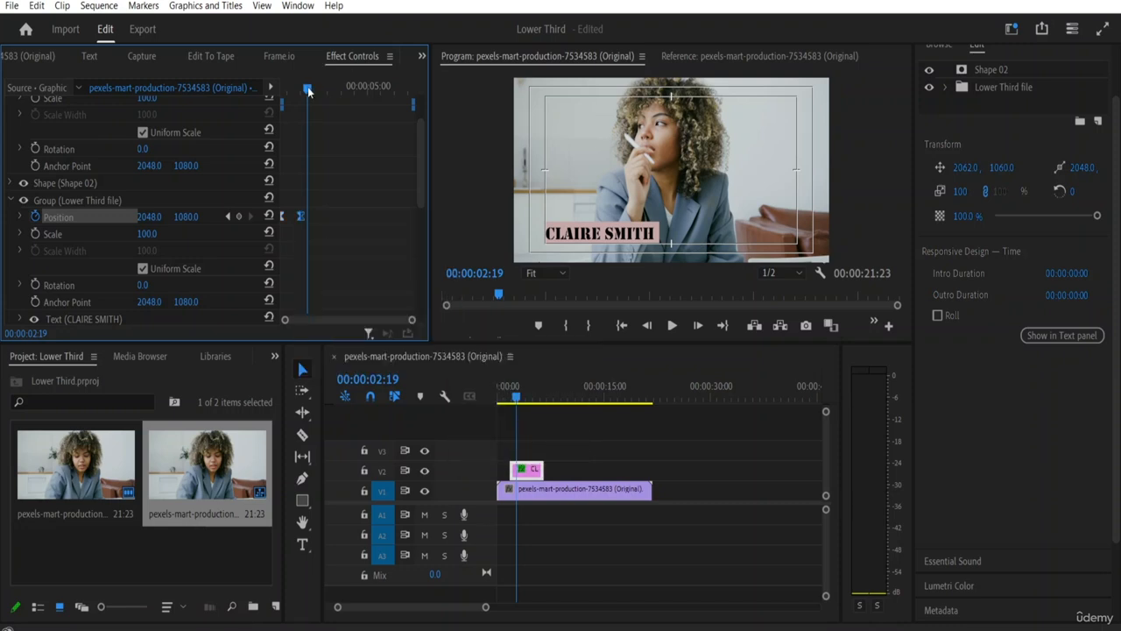
pyautogui.moveTo(308, 91); pyautogui.dragTo(286, 90)
pyautogui.press('space')
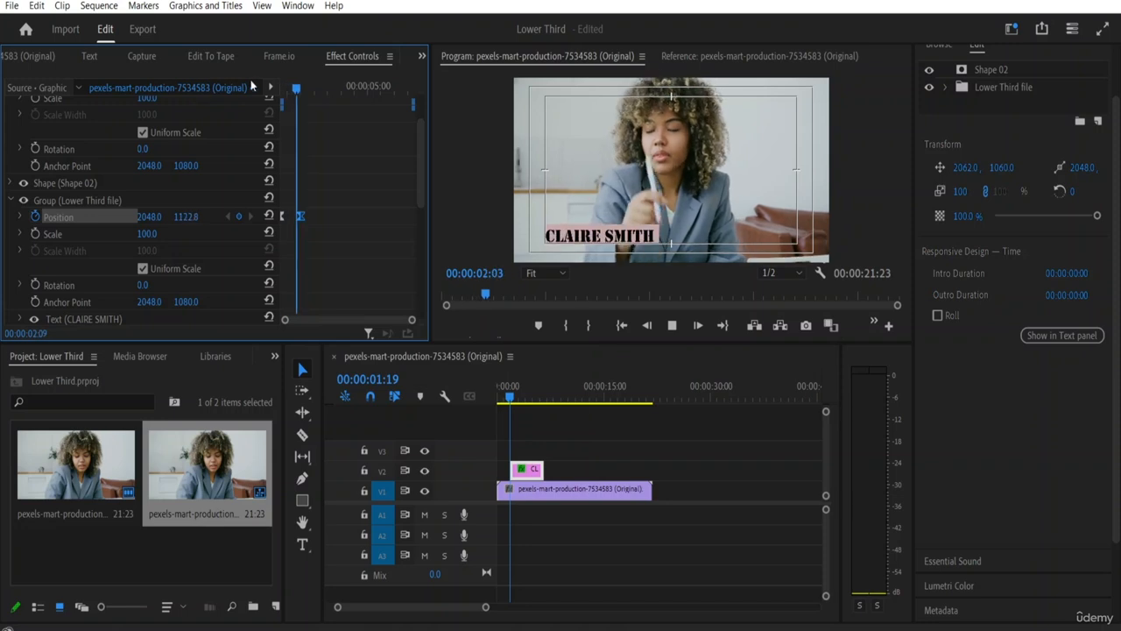
pyautogui.press('space')
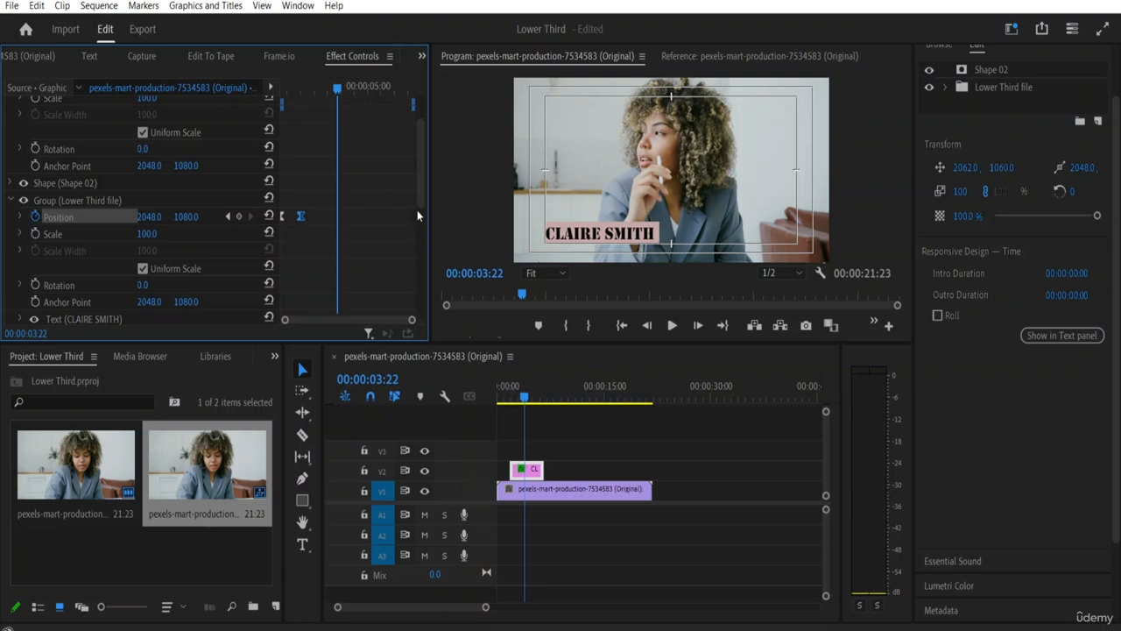
pyautogui.press('space')
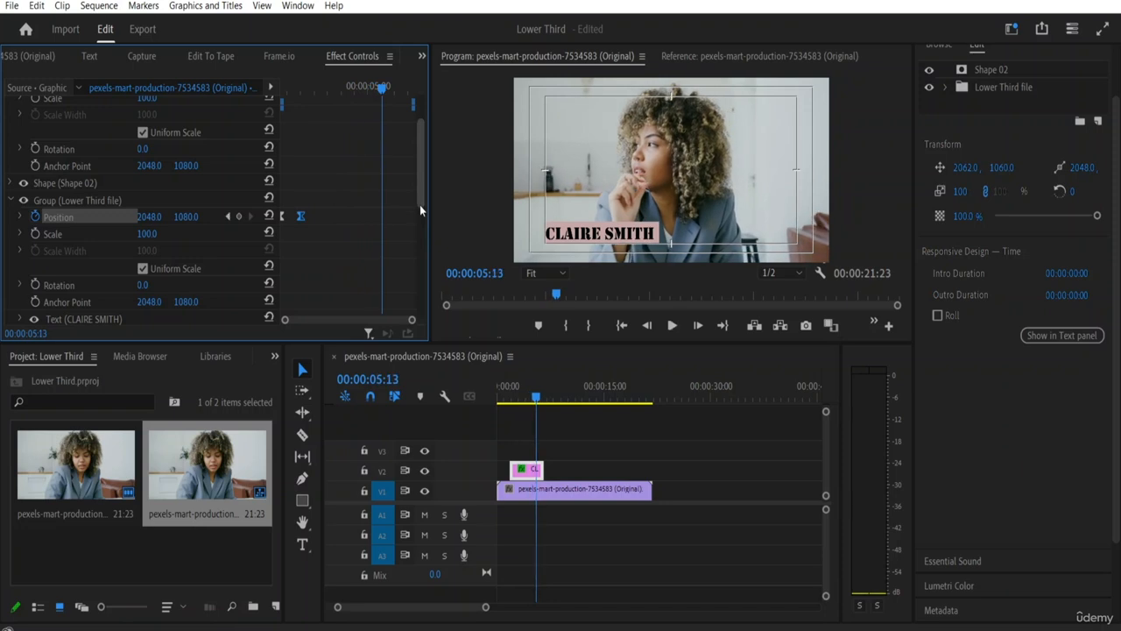
# Trim the end of the title clip on V2 and park the playhead on its last frame at 00:00:05:11
pyautogui.click(542, 471)
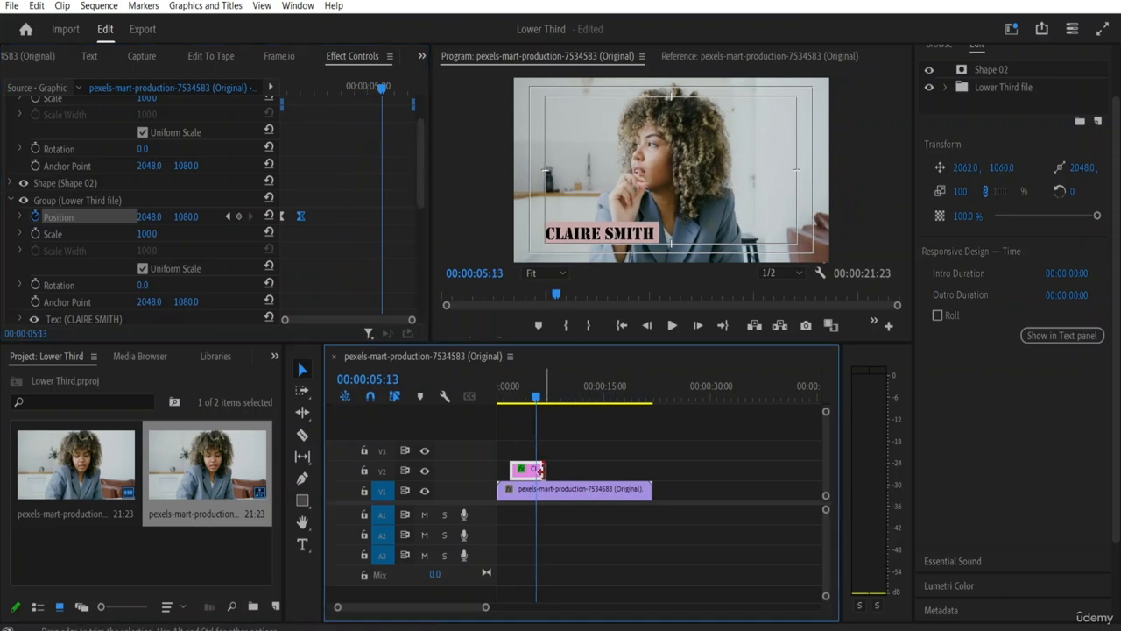
pyautogui.moveTo(543, 471); pyautogui.dragTo(533, 470)
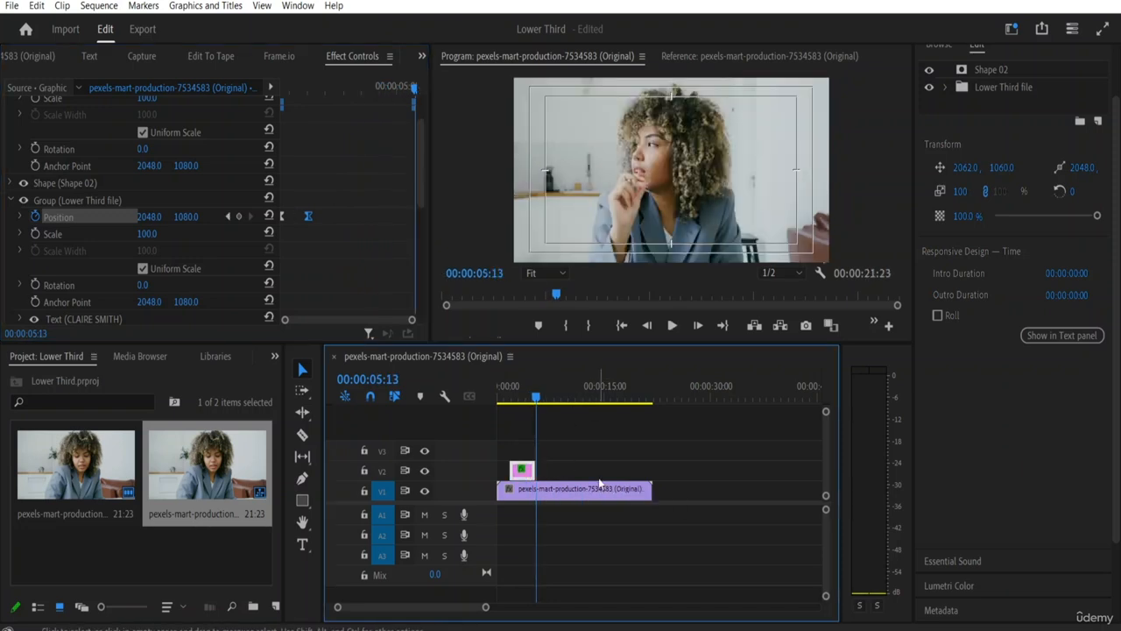
pyautogui.click(535, 397)
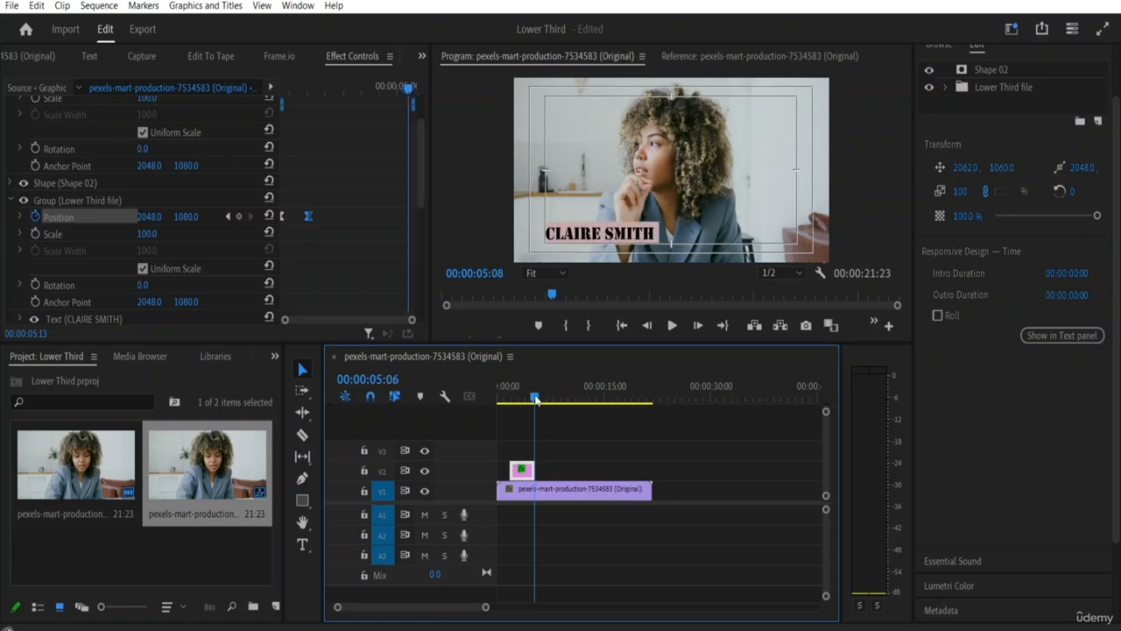
pyautogui.moveTo(536, 398); pyautogui.dragTo(537, 400)
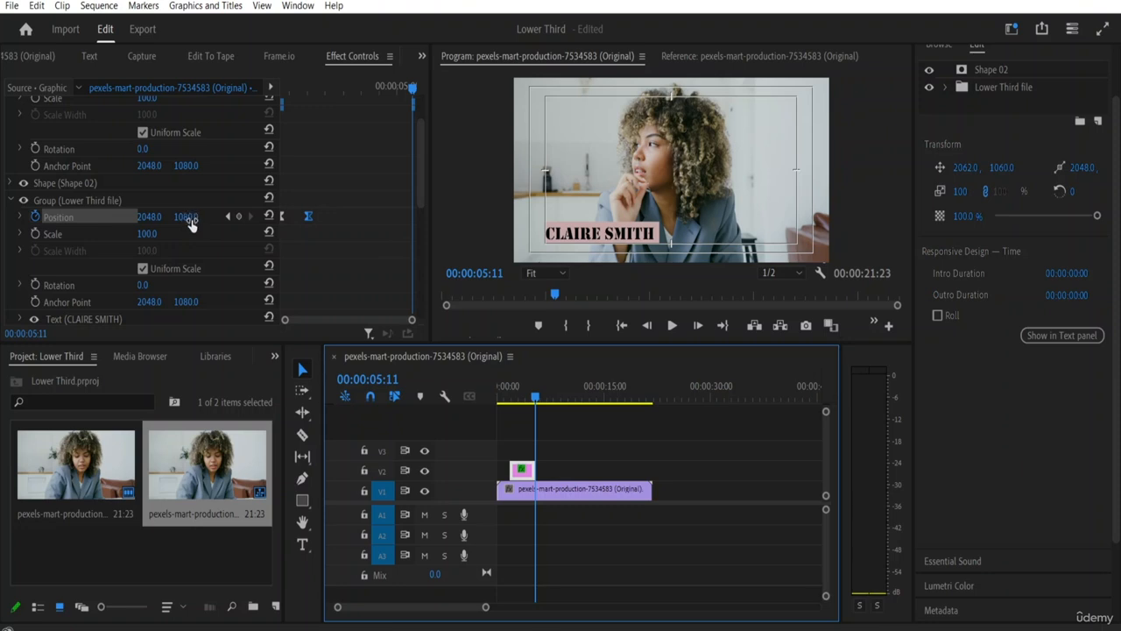
# Add a group Position keyframe of 2048, 1394 at 00:00:05:11 so the title drops out, and preview it from the clip's start
pyautogui.moveTo(191, 221); pyautogui.dragTo(346, 221)
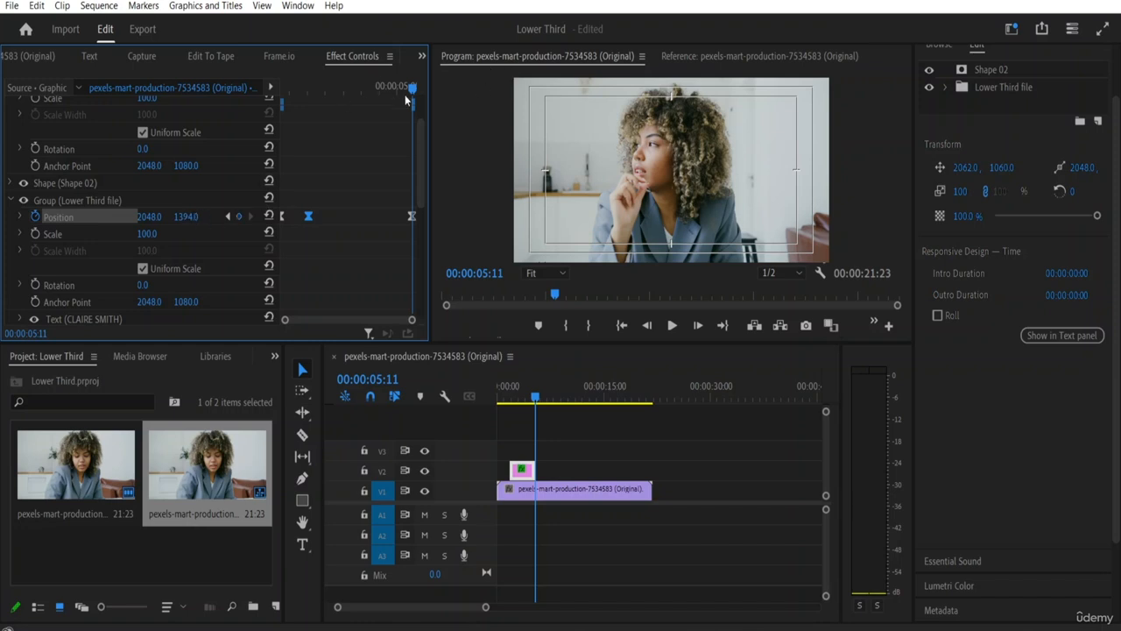
pyautogui.moveTo(411, 89); pyautogui.dragTo(117, 94)
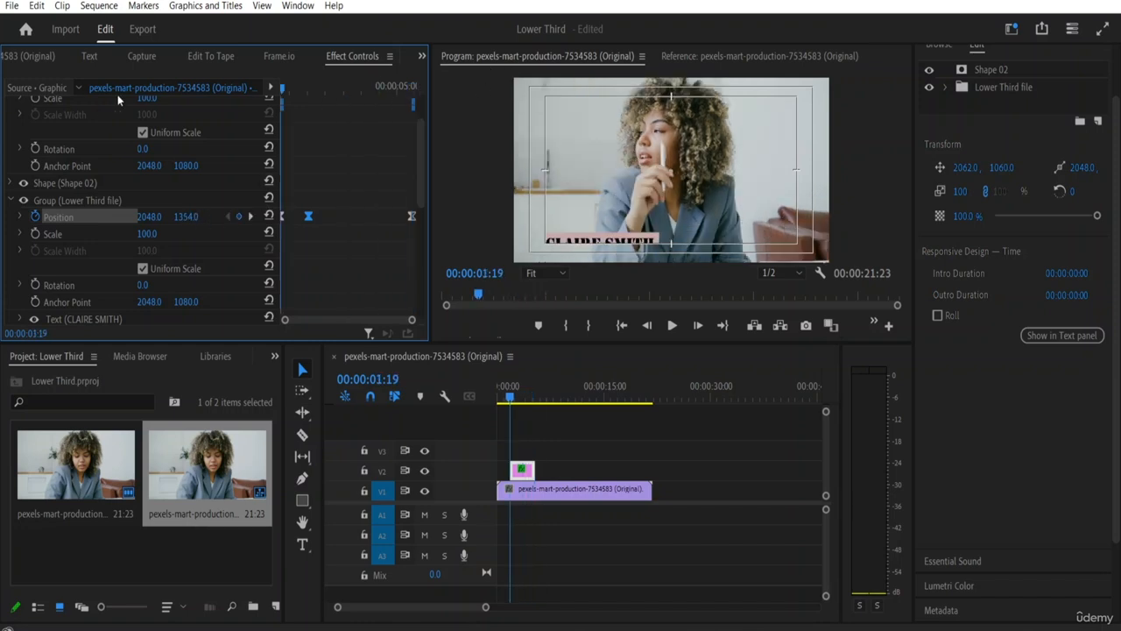
pyautogui.press('space')
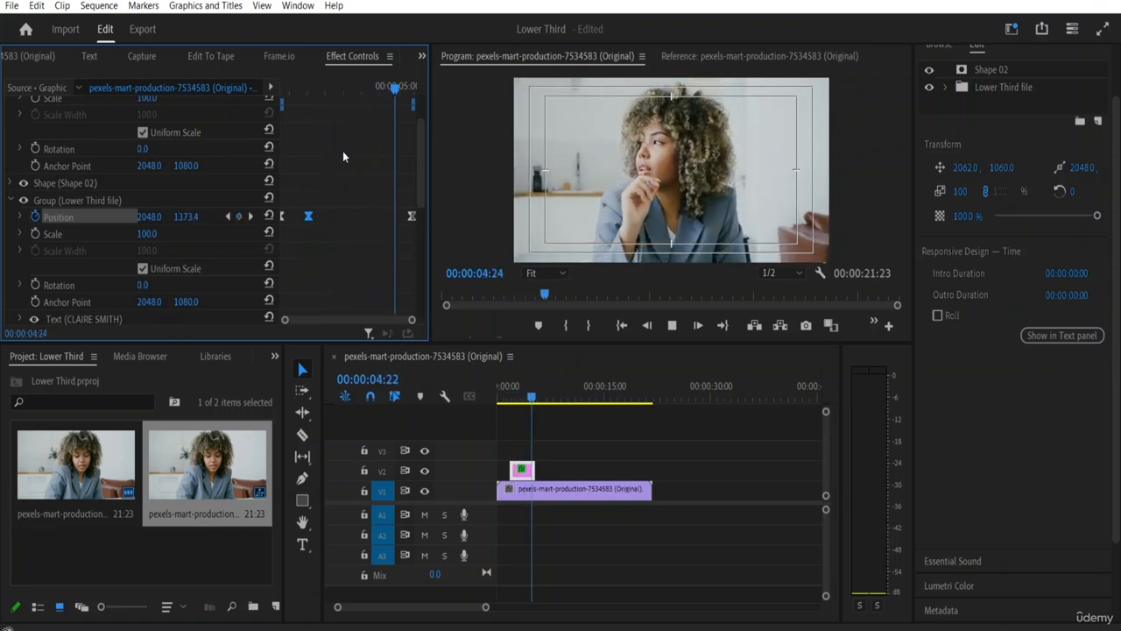
pyautogui.press('space')
# Extend the title clip on V2, move the closing Position keyframe to its new end, and preview the animation
pyautogui.moveTo(395, 87); pyautogui.dragTo(195, 104)
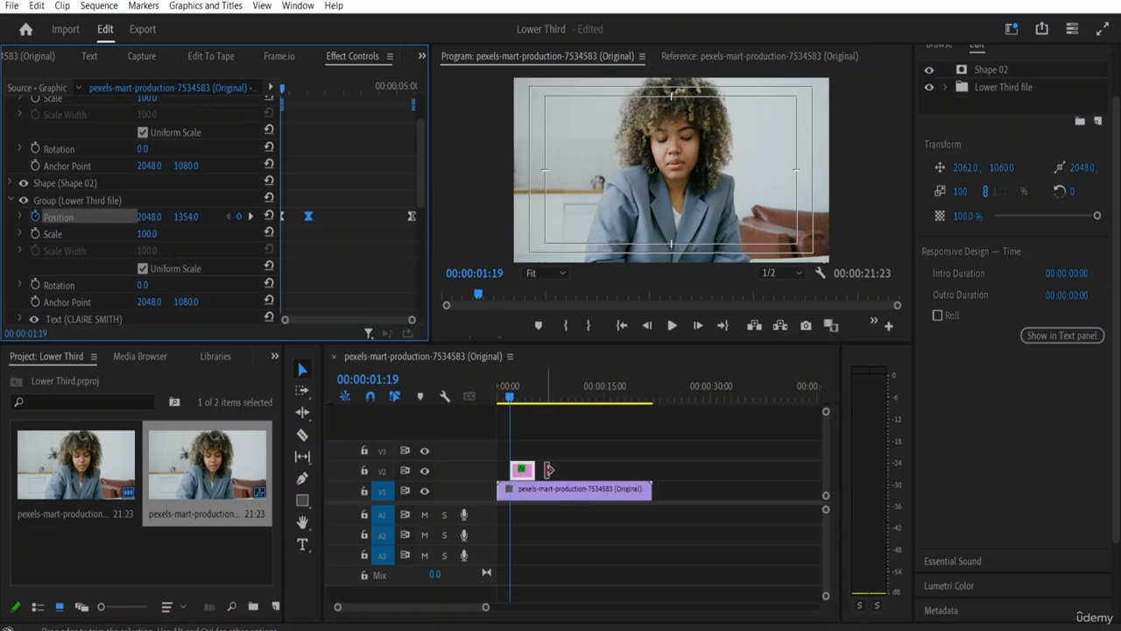
pyautogui.moveTo(531, 468); pyautogui.dragTo(557, 467)
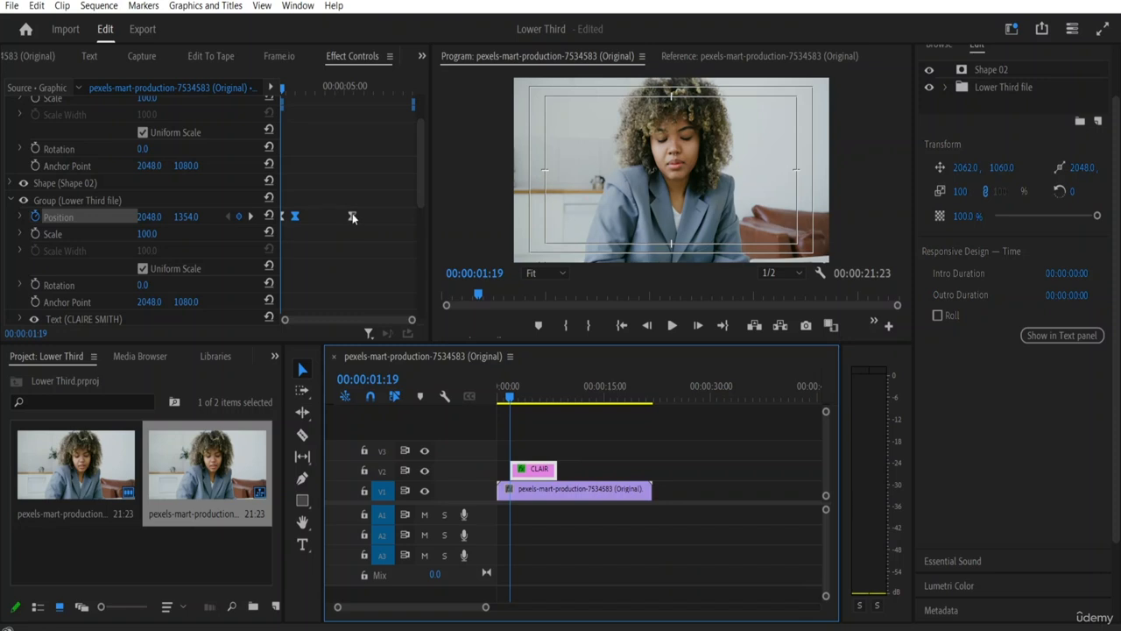
pyautogui.click(352, 219)
pyautogui.click(353, 217)
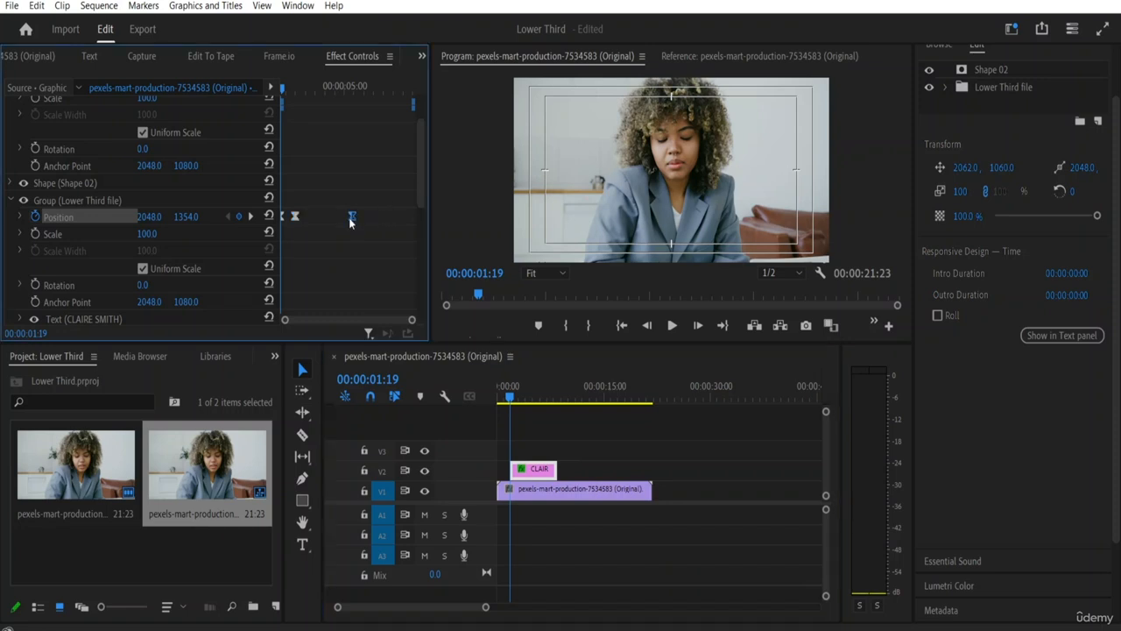
pyautogui.moveTo(351, 220); pyautogui.dragTo(417, 224)
pyautogui.press('space')
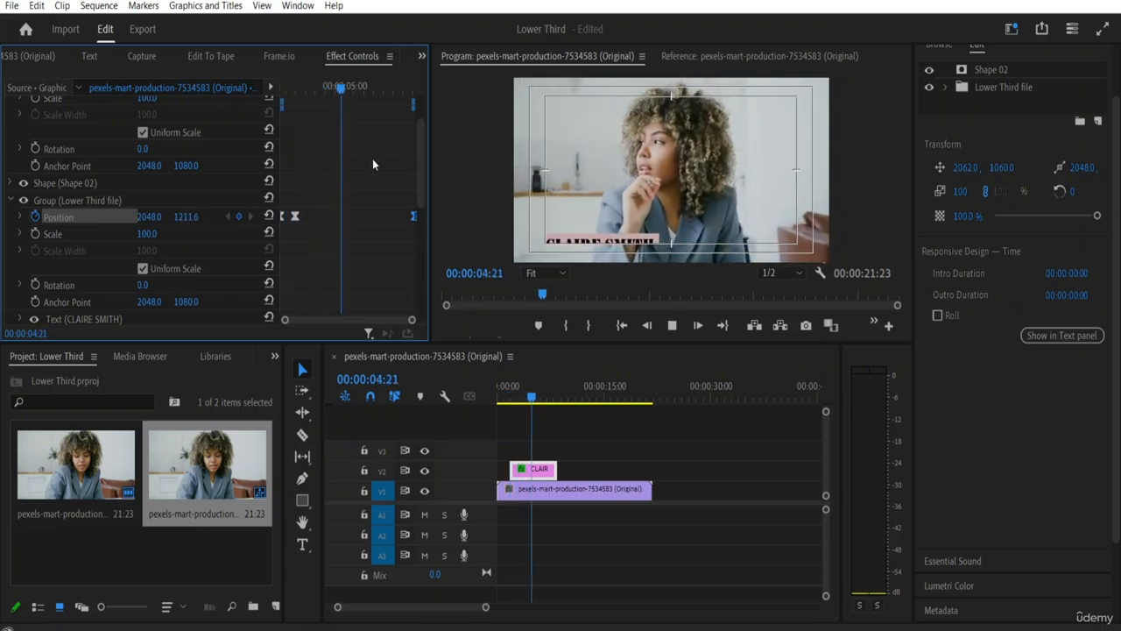
pyautogui.press('space')
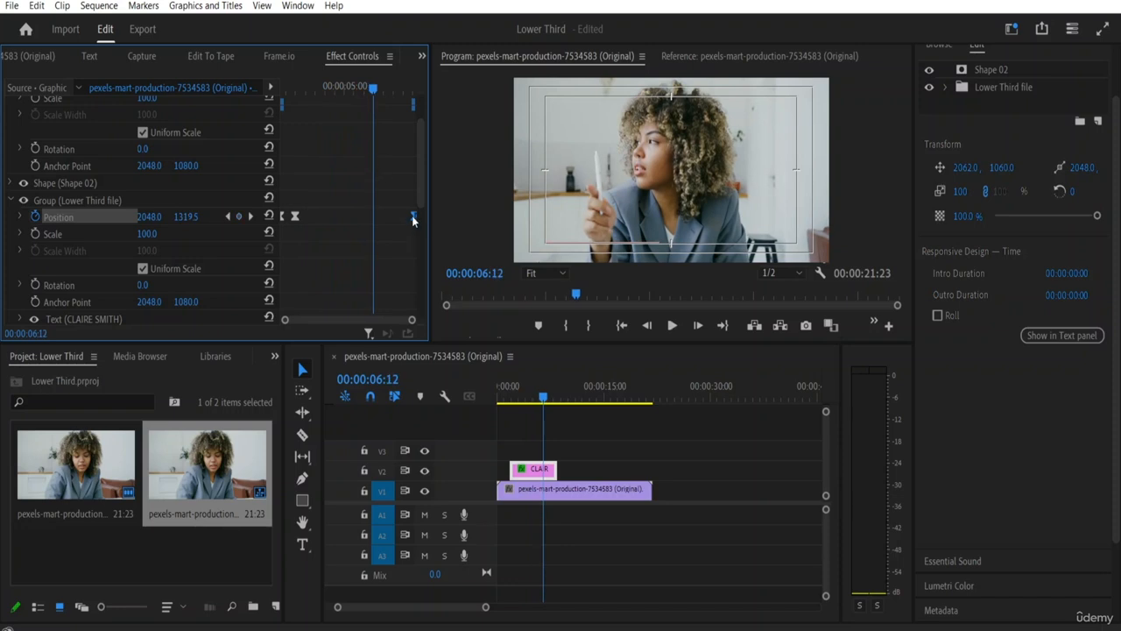
# Delete the group's closing Position keyframe and play back the title from its start
pyautogui.moveTo(414, 218); pyautogui.dragTo(416, 219)
pyautogui.moveTo(376, 90); pyautogui.dragTo(301, 69)
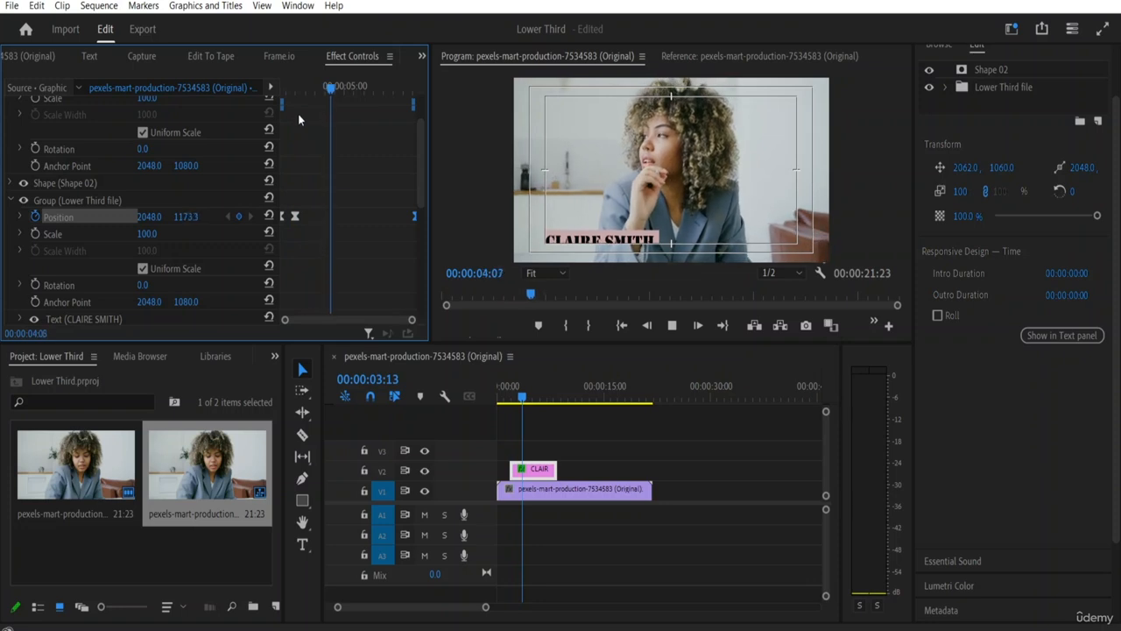
pyautogui.press('space')
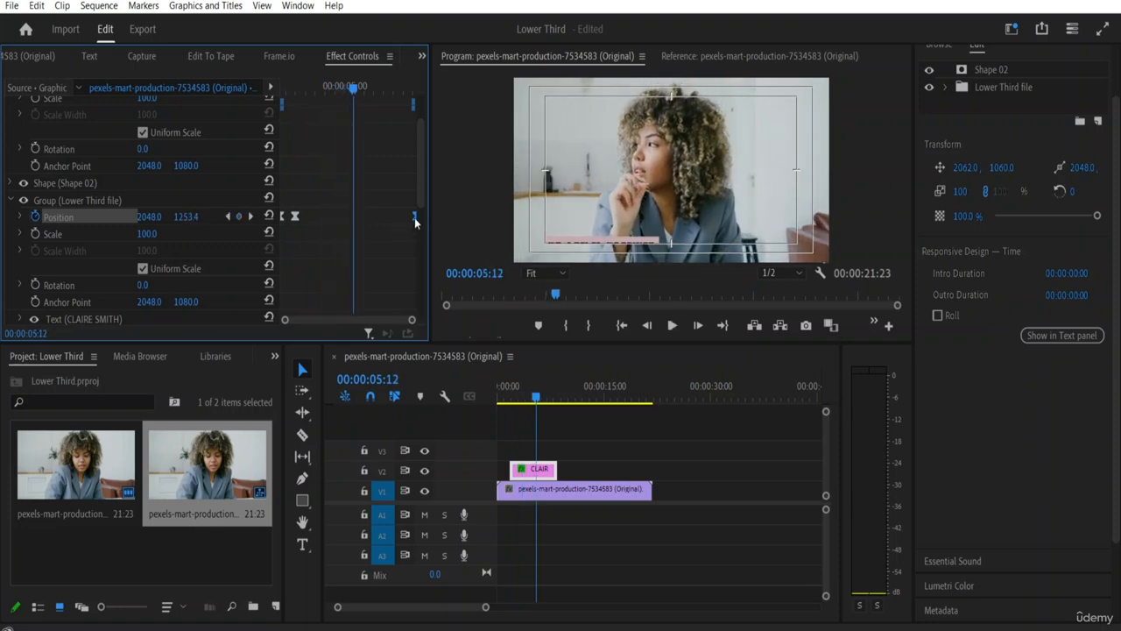
pyautogui.press('Delete')
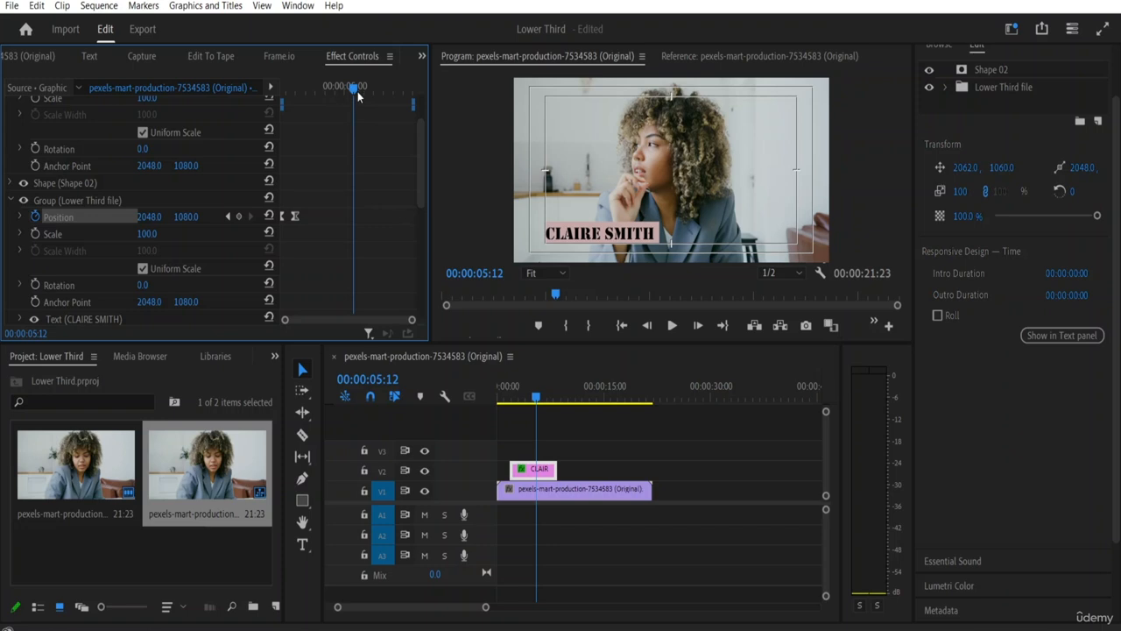
pyautogui.moveTo(352, 90); pyautogui.dragTo(208, 98)
pyautogui.press('space')
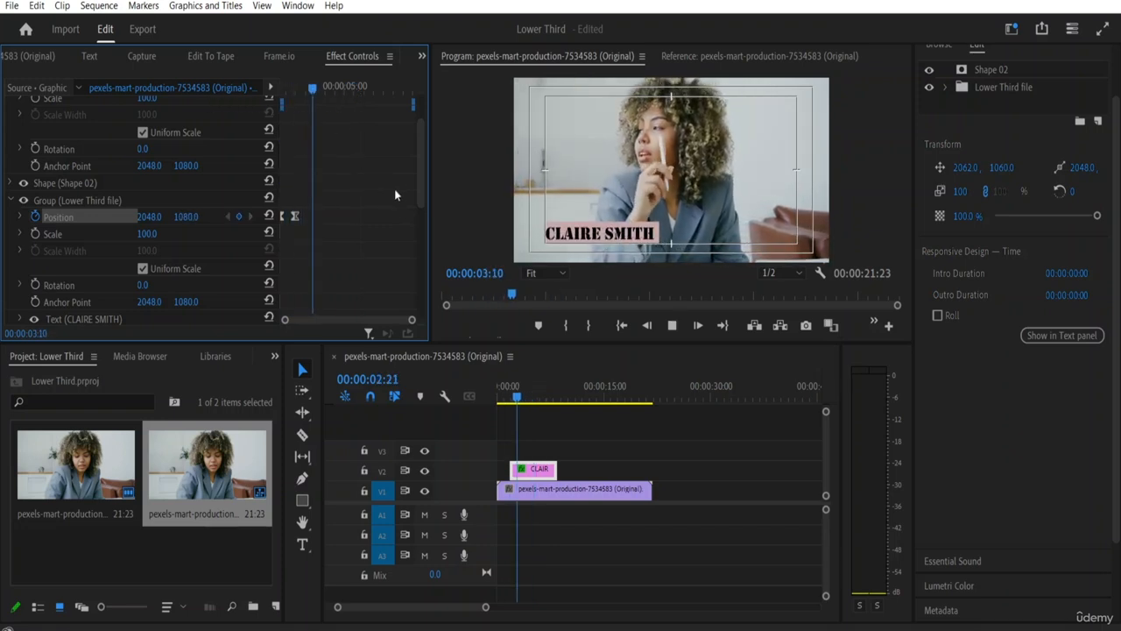
pyautogui.press('space')
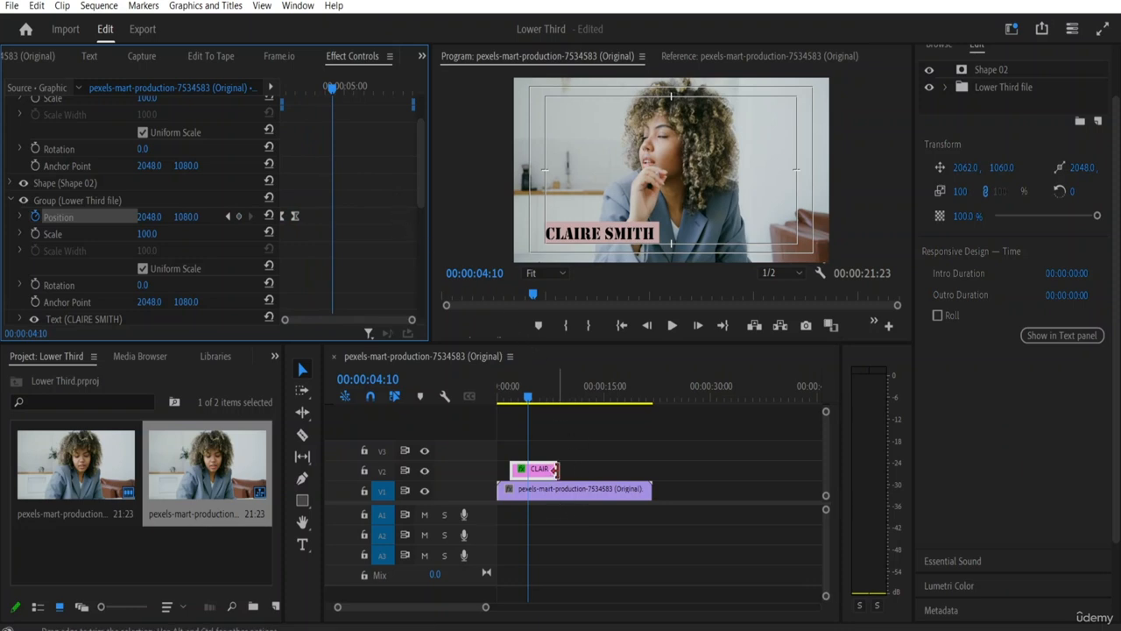
# Trim the end of the title clip on V2 to just past 00:00:06:15 and play back the sequence
pyautogui.moveTo(554, 469); pyautogui.dragTo(541, 470)
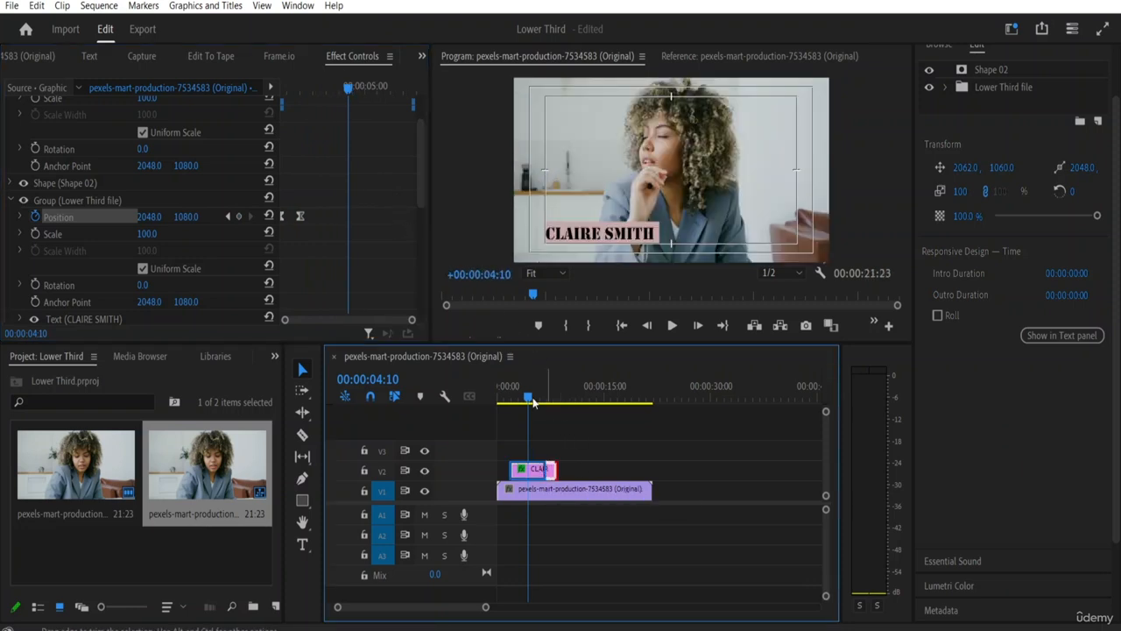
pyautogui.moveTo(533, 400); pyautogui.dragTo(440, 382)
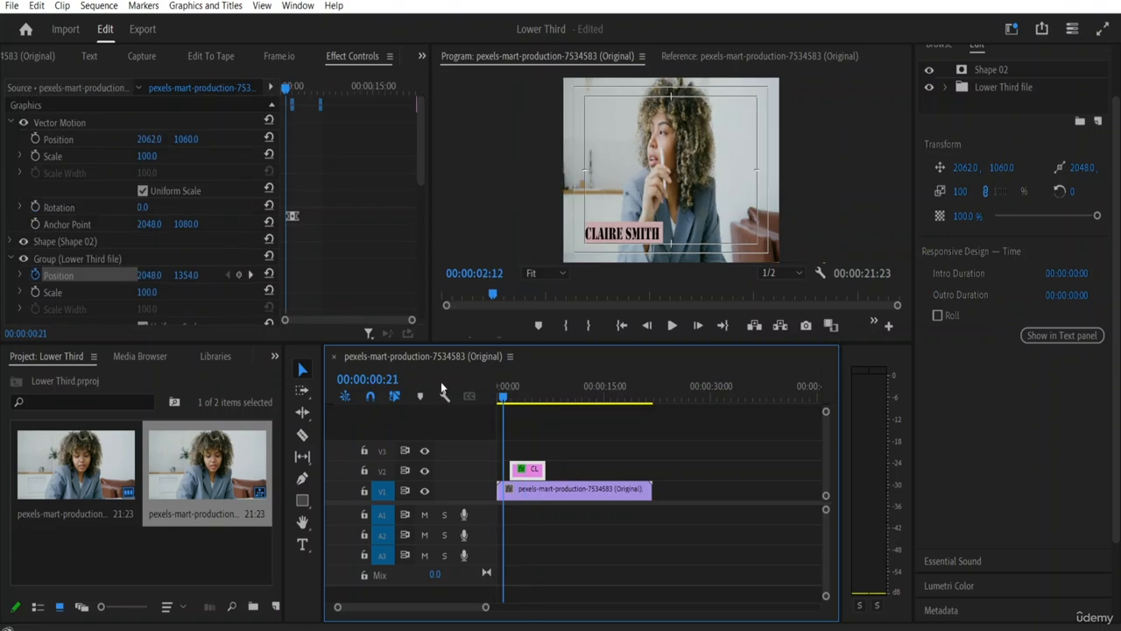
pyautogui.click(445, 396)
pyautogui.click(523, 409)
pyautogui.press('space')
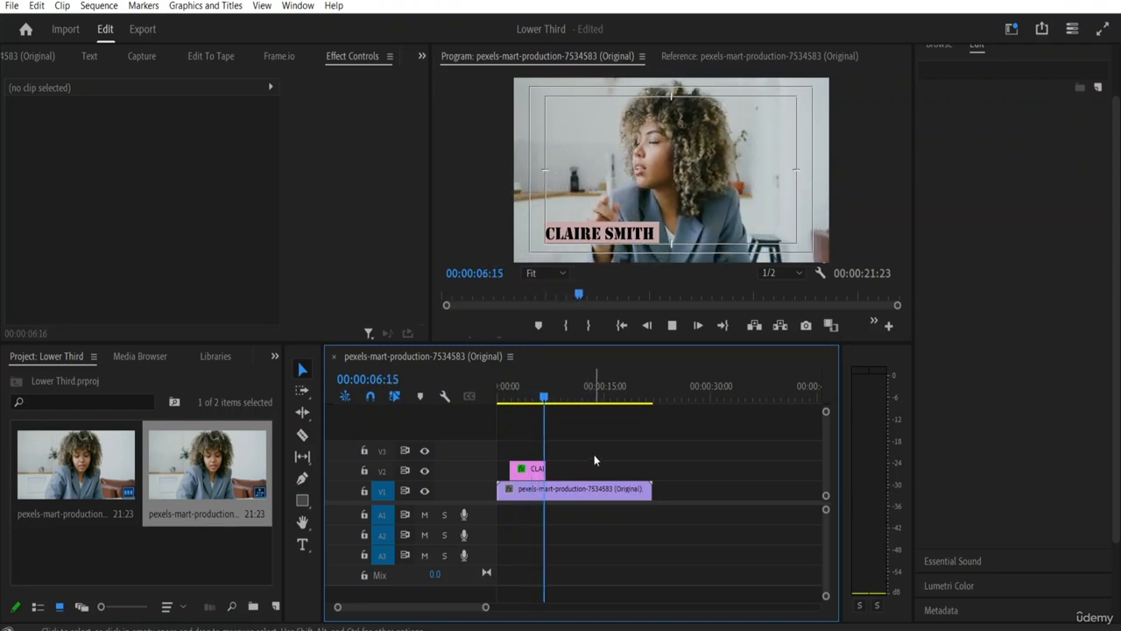
pyautogui.press('space')
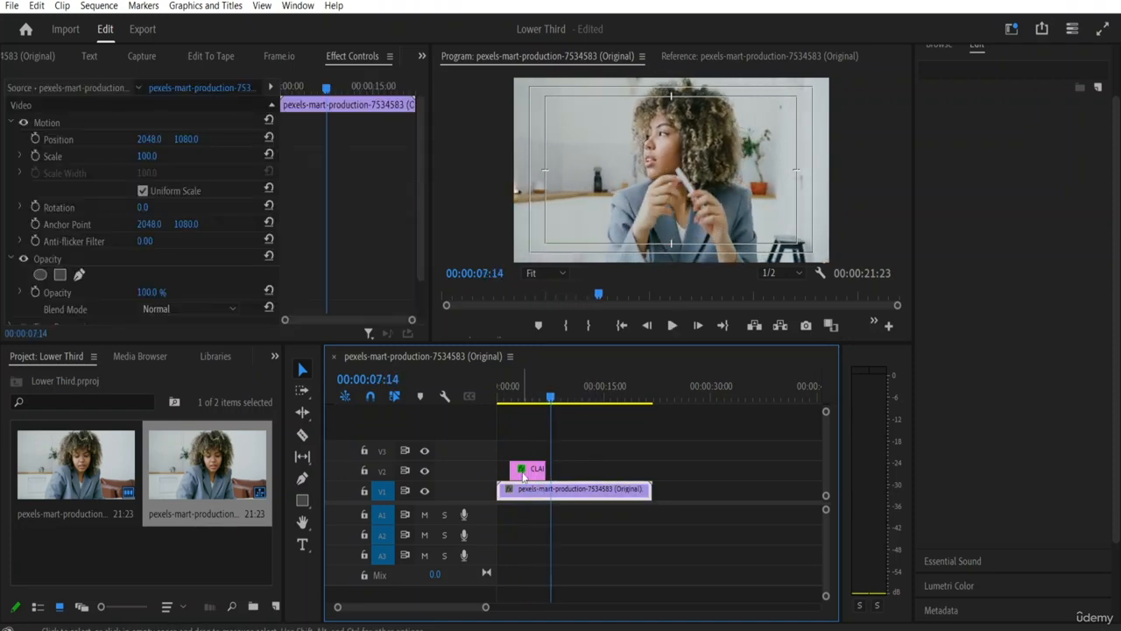
# Expand the Lower Third file group's Position velocity graph and adjust the easing handles of its two keyframes
pyautogui.click(528, 474)
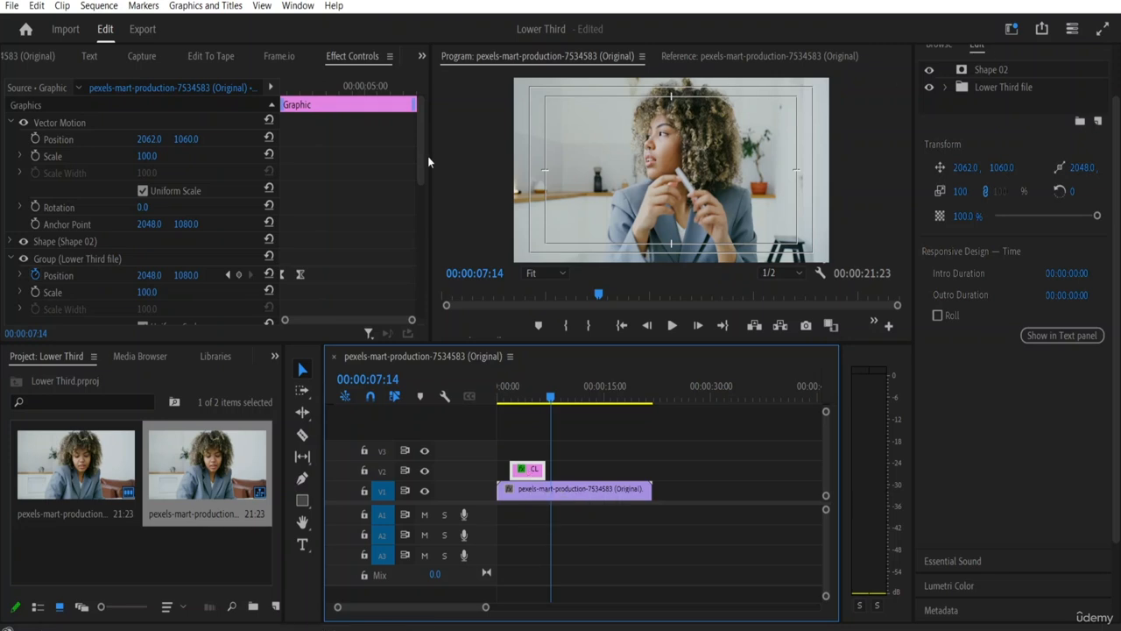
pyautogui.moveTo(419, 158); pyautogui.dragTo(421, 197)
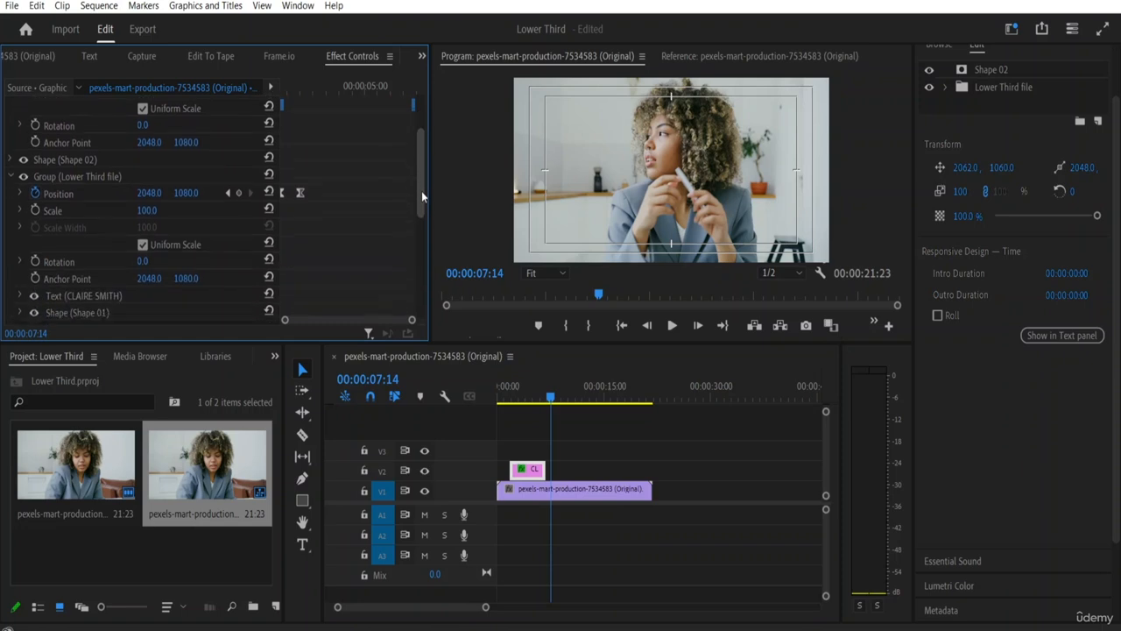
pyautogui.click(19, 194)
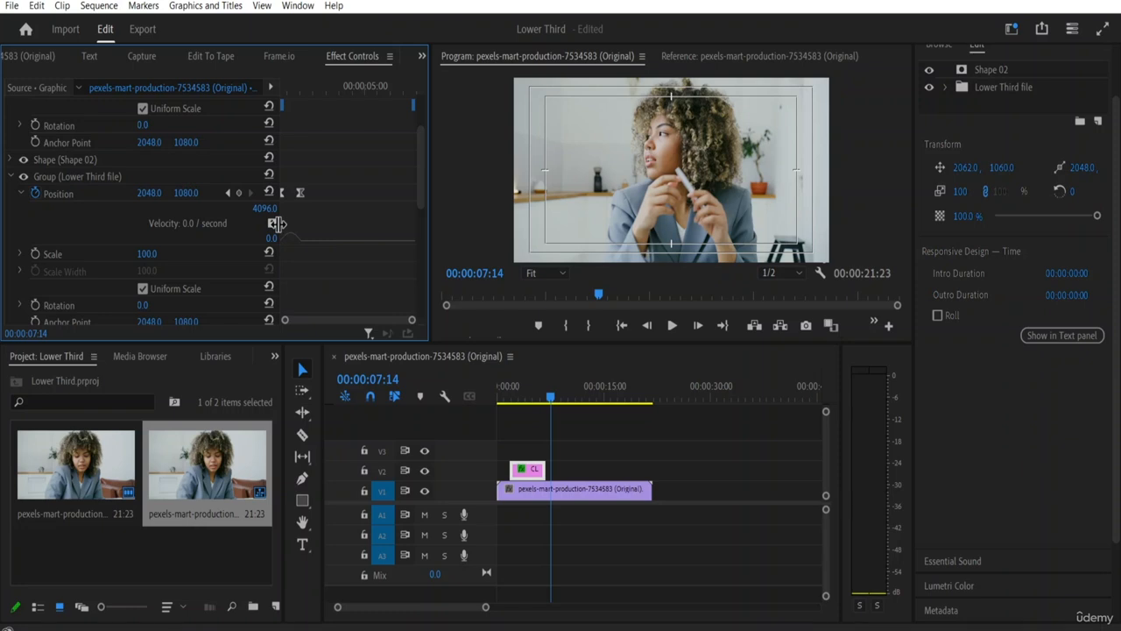
pyautogui.moveTo(276, 224); pyautogui.dragTo(184, 221)
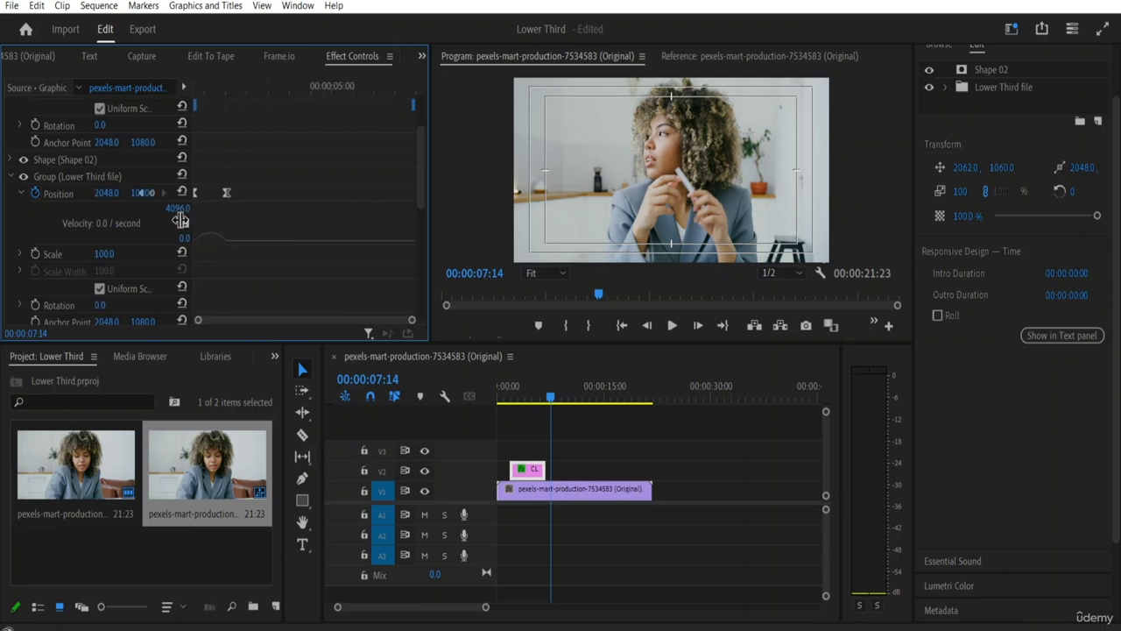
pyautogui.click(226, 244)
pyautogui.moveTo(223, 245)
pyautogui.mouseDown()
pyautogui.moveTo(243, 265)
pyautogui.moveTo(212, 237)
pyautogui.moveTo(225, 220)
pyautogui.moveTo(242, 225)
pyautogui.moveTo(243, 248)
pyautogui.mouseUp()
pyautogui.moveTo(200, 249); pyautogui.dragTo(213, 254)
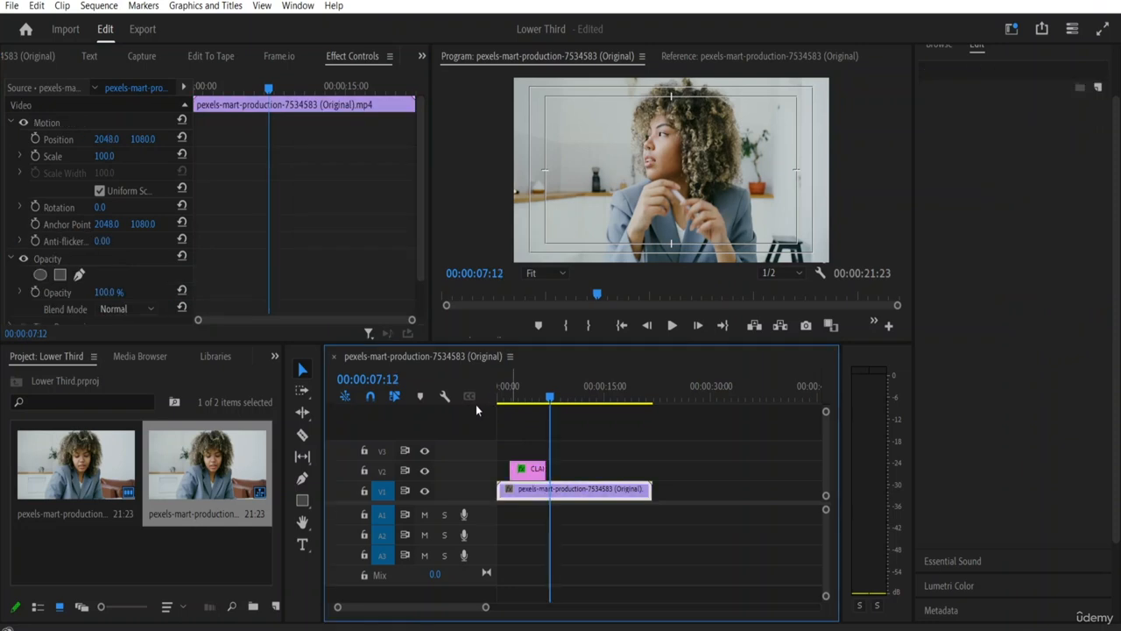
# Play the sequence from 00:00:00:00 through the end of the title to review the adjusted easing
pyautogui.moveTo(550, 399); pyautogui.dragTo(481, 396)
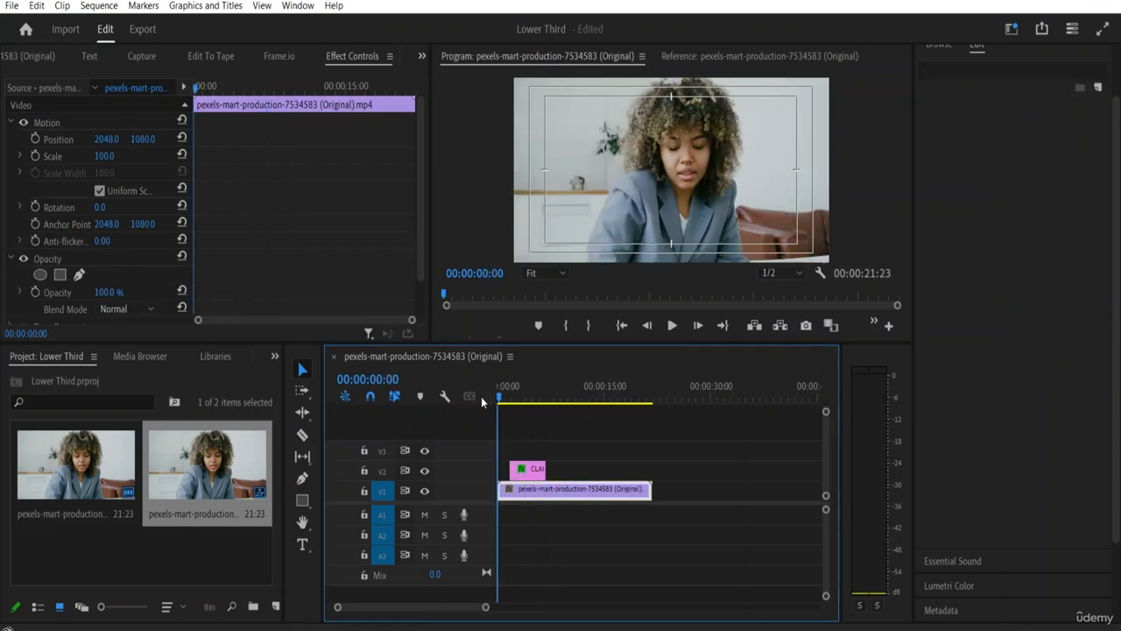
pyautogui.press('space')
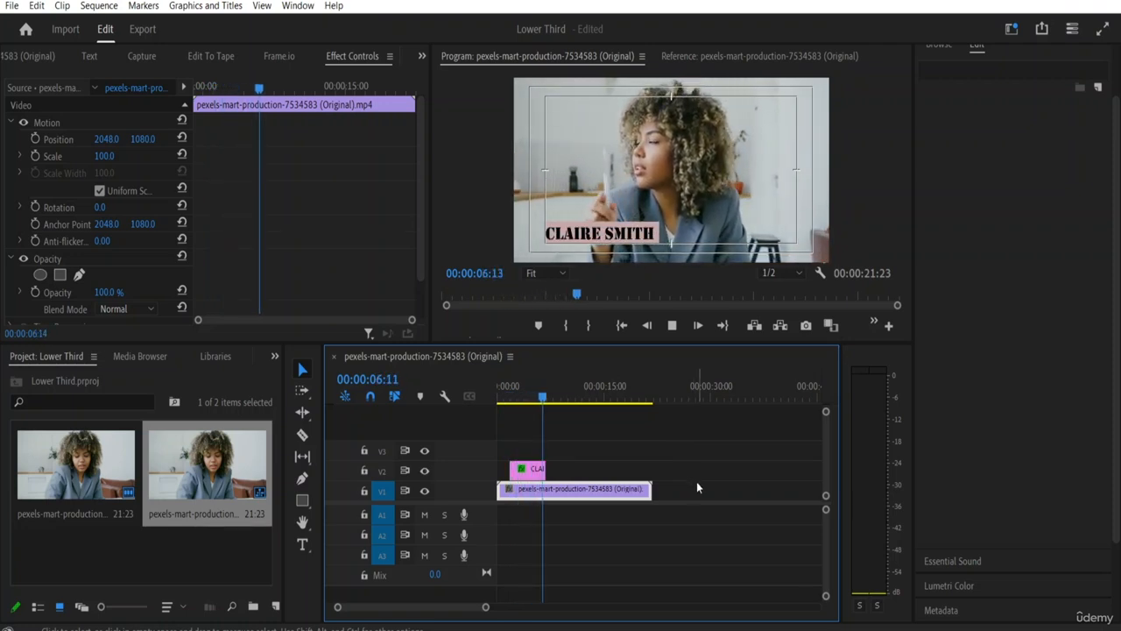
pyautogui.press('space')
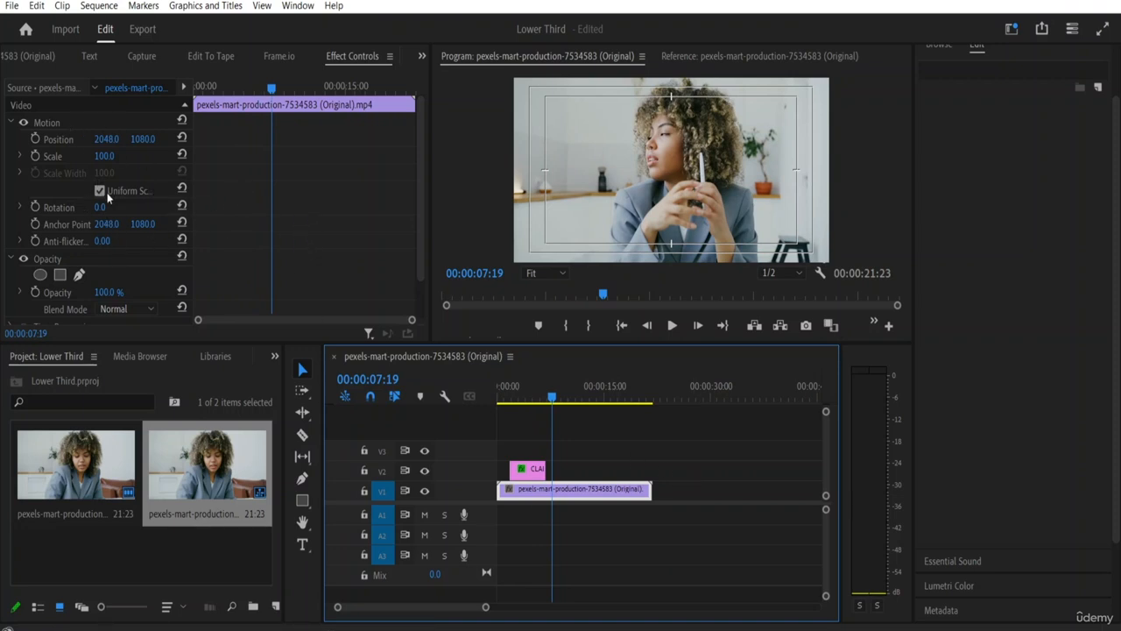
pyautogui.scroll(-1, 254, 197)
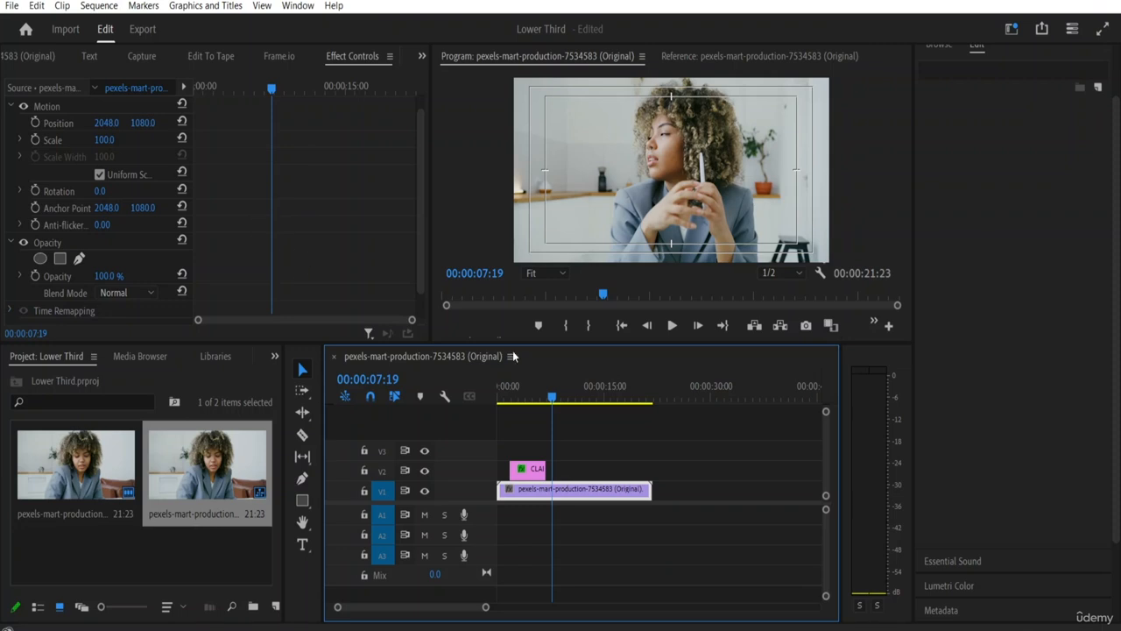
# Reshape the Position velocity curve of the title's Lower Third file group by adjusting its easing handle in an enlarged Effect Controls panel
pyautogui.doubleClick(529, 469)
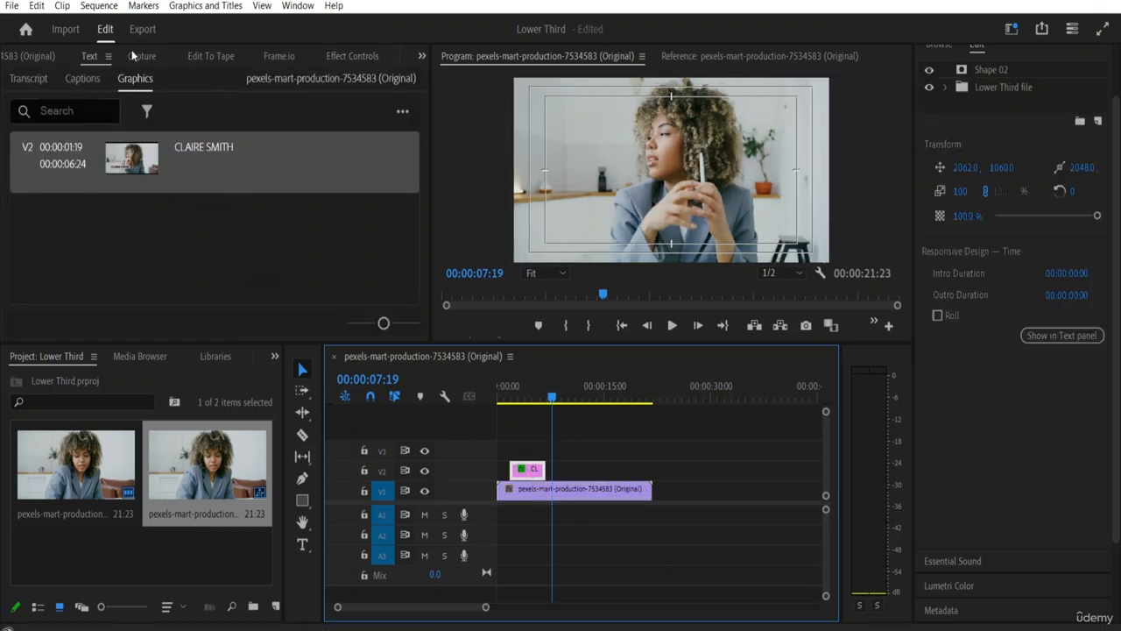
pyautogui.click(351, 55)
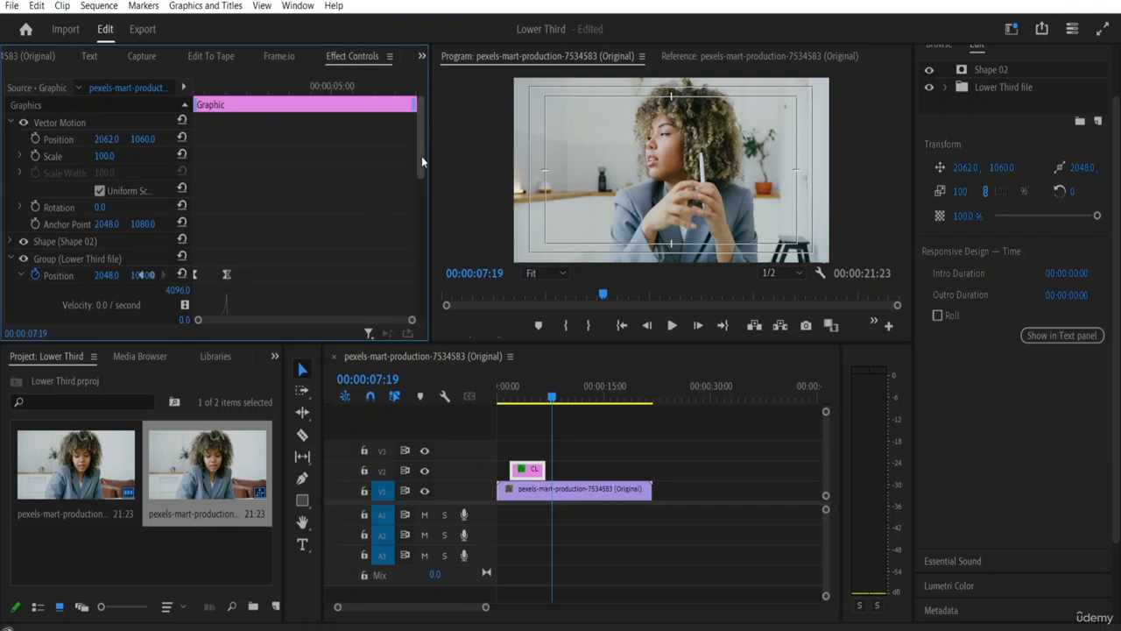
pyautogui.moveTo(421, 155); pyautogui.dragTo(421, 191)
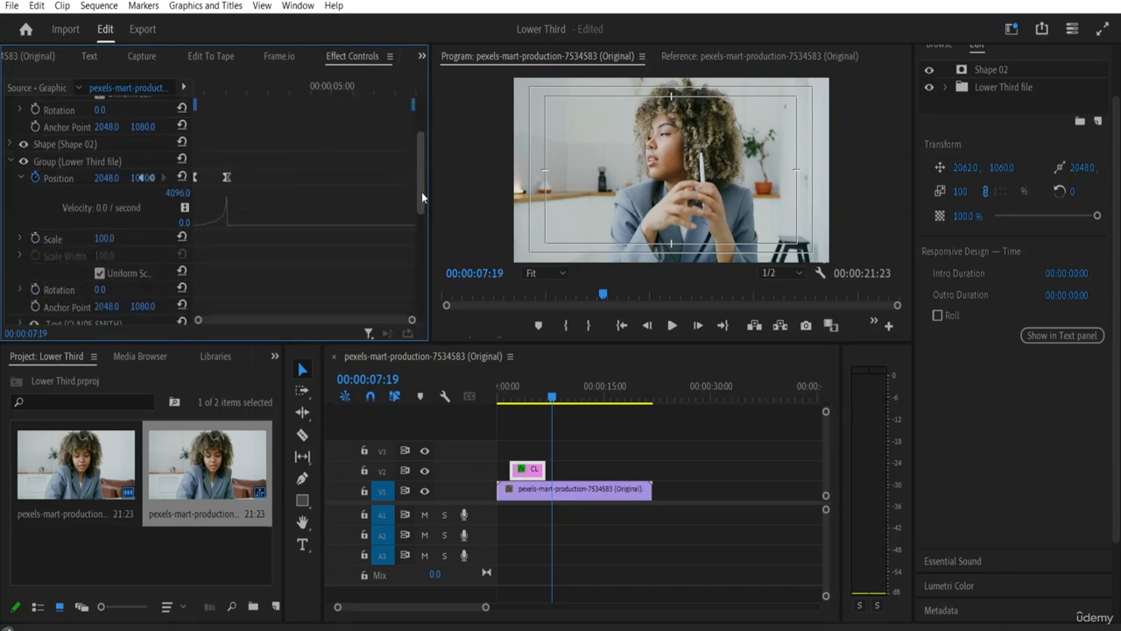
pyautogui.click(230, 228)
pyautogui.click(227, 230)
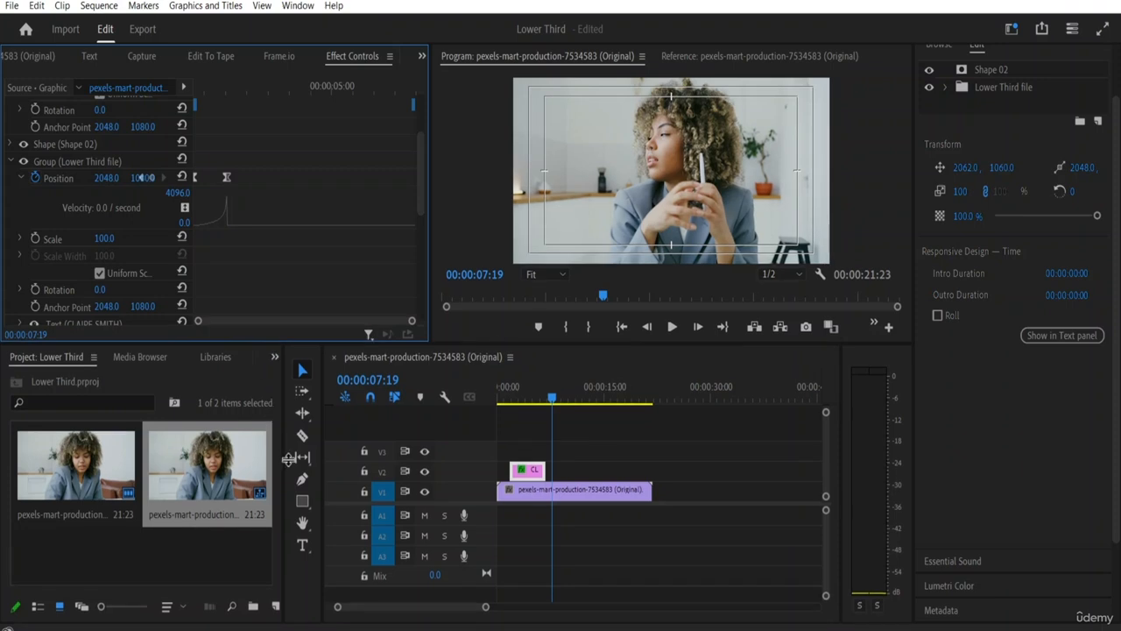
pyautogui.moveTo(288, 459); pyautogui.dragTo(315, 605)
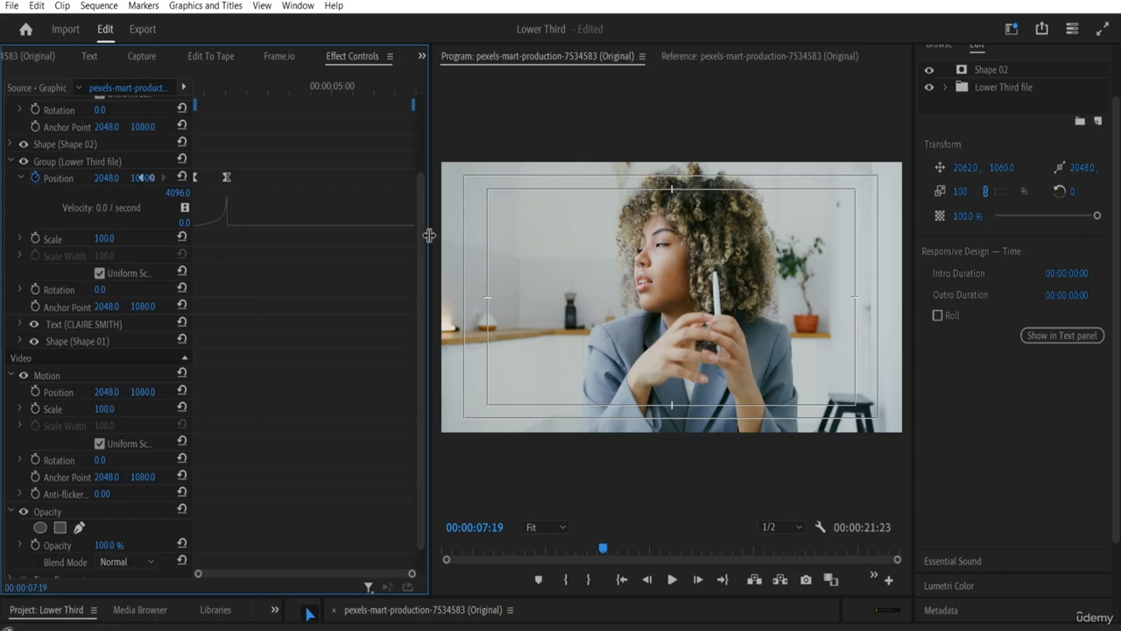
pyautogui.moveTo(429, 235); pyautogui.dragTo(777, 240)
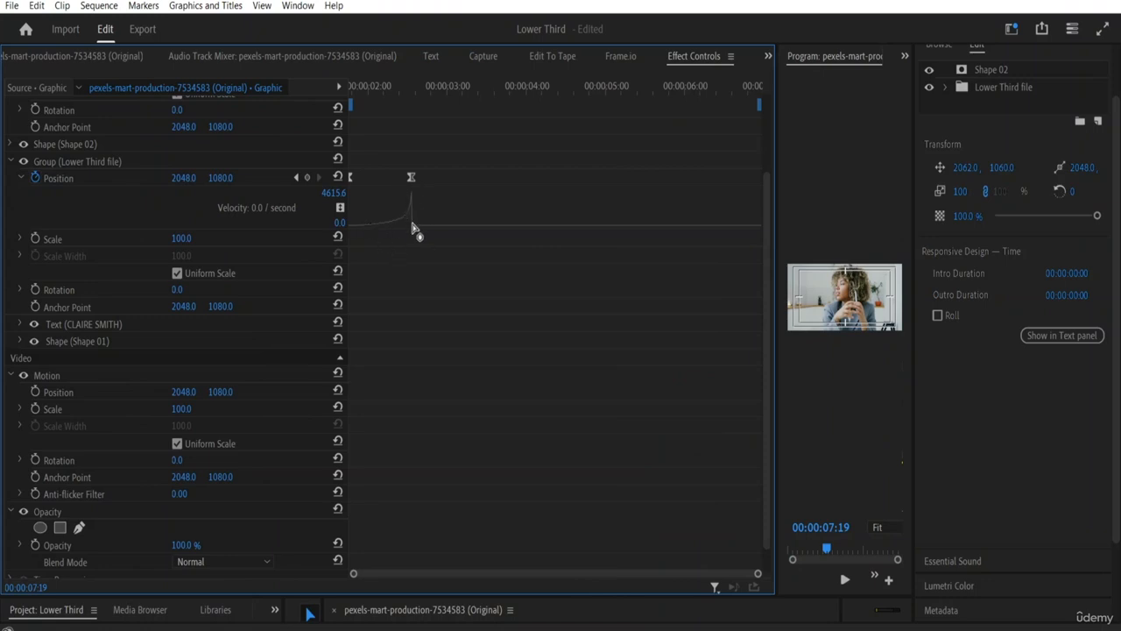
pyautogui.click(414, 228)
pyautogui.moveTo(381, 230); pyautogui.dragTo(367, 258)
# Reset the All Panels workspace to its saved layout
pyautogui.click(298, 6)
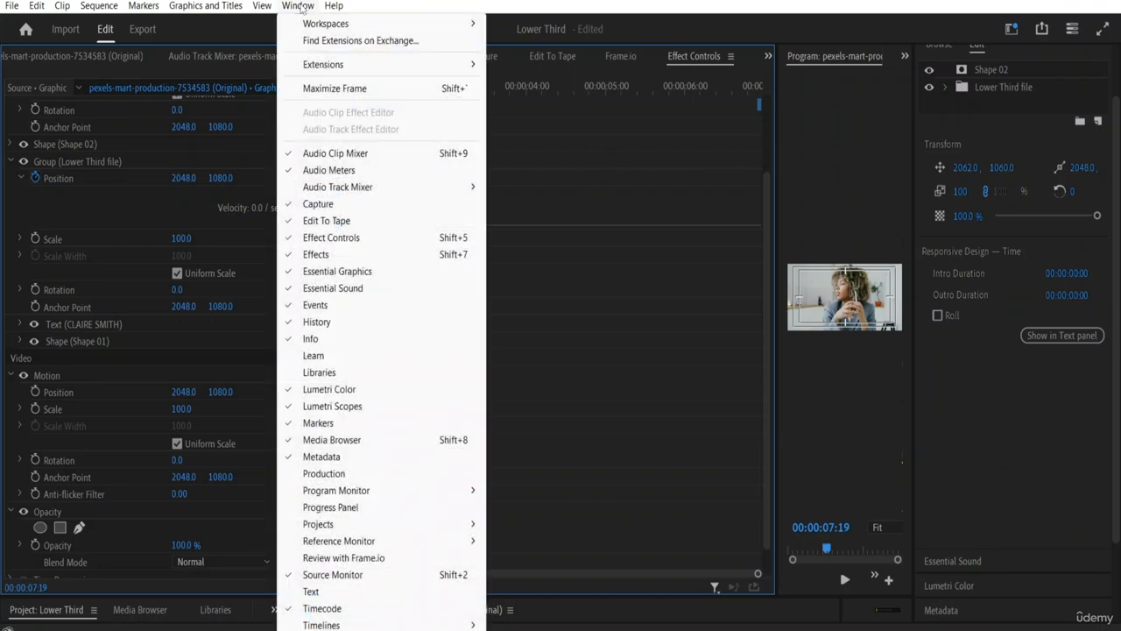
pyautogui.moveTo(335, 26)
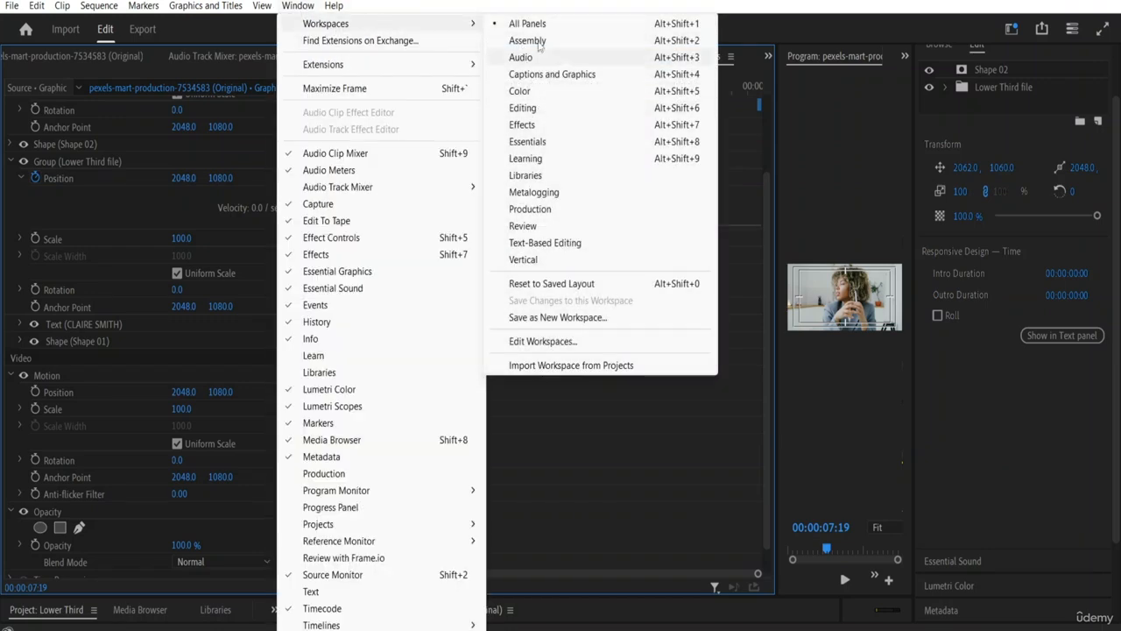
pyautogui.click(543, 23)
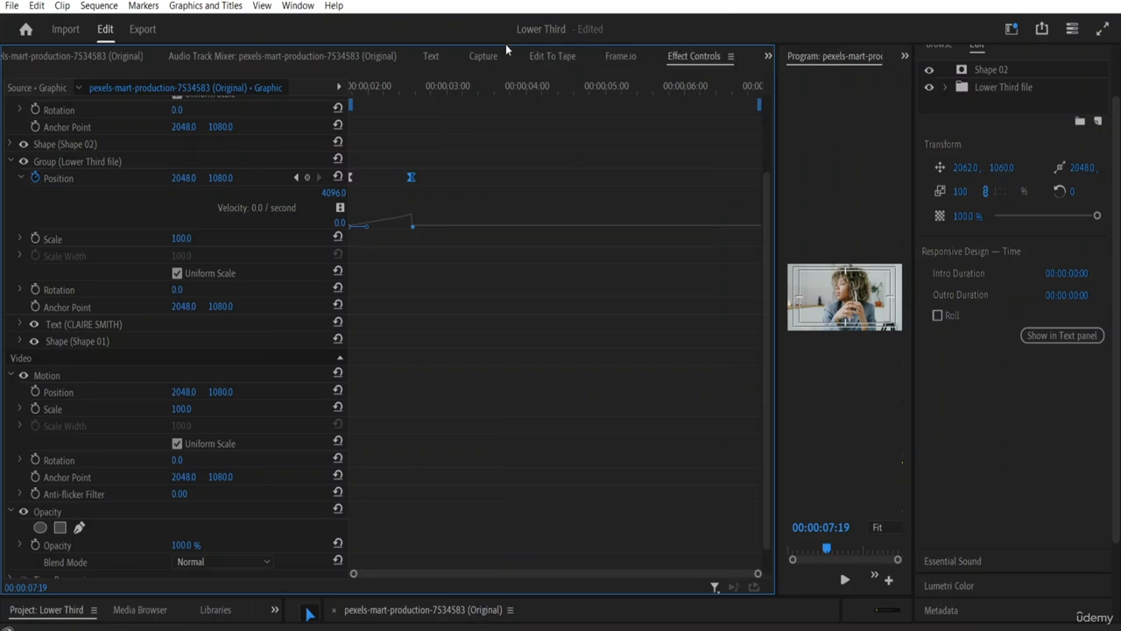
pyautogui.click(306, 7)
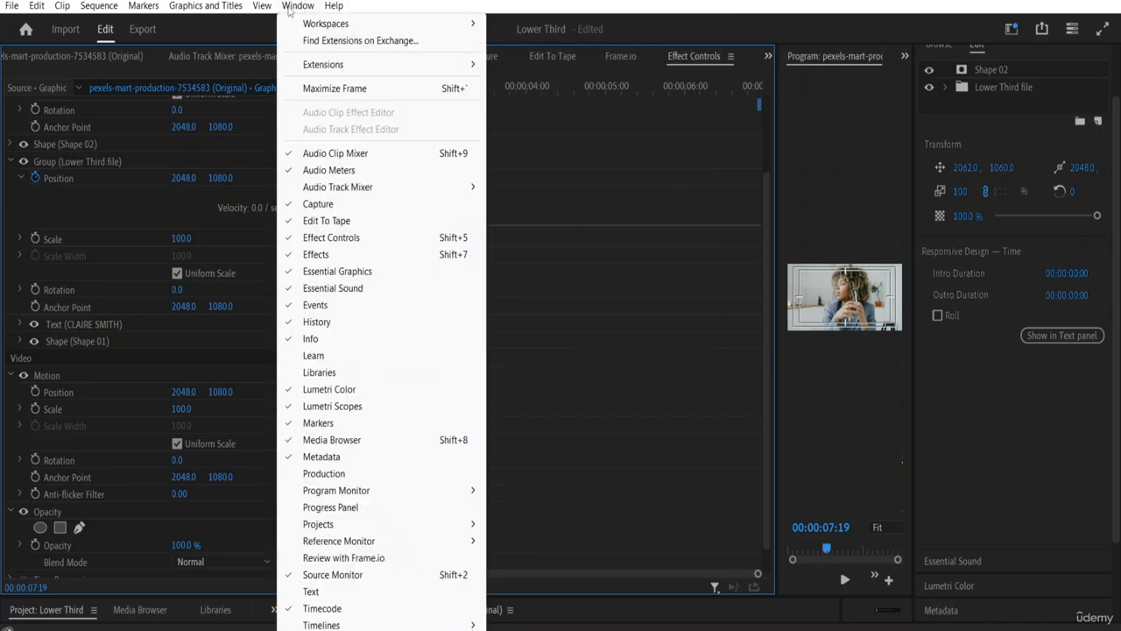
pyautogui.moveTo(320, 28)
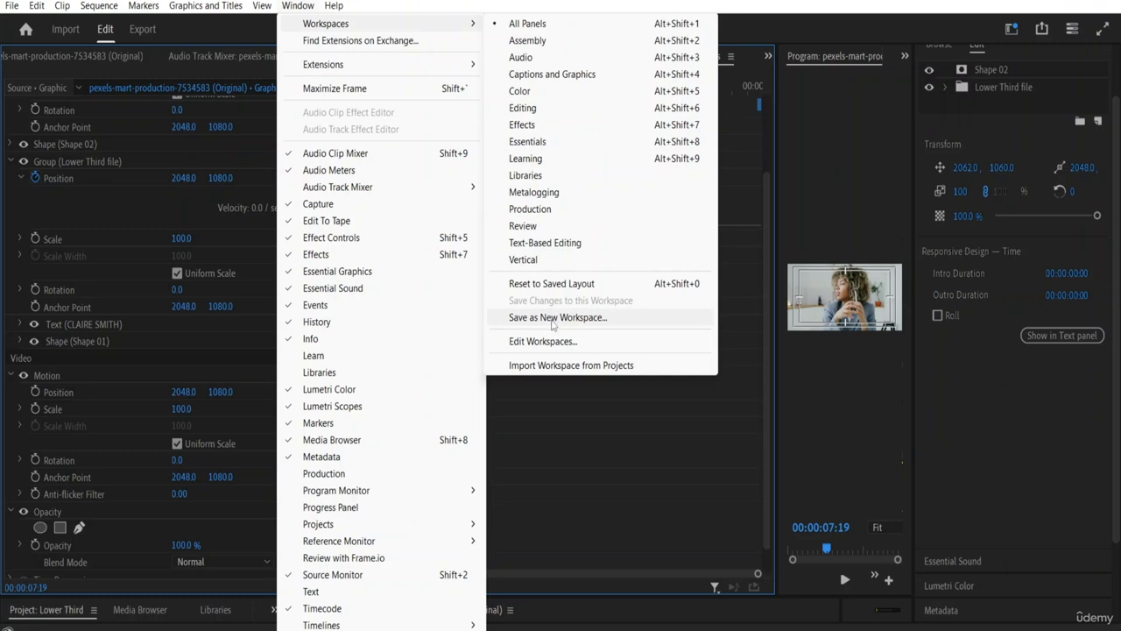
pyautogui.click(572, 282)
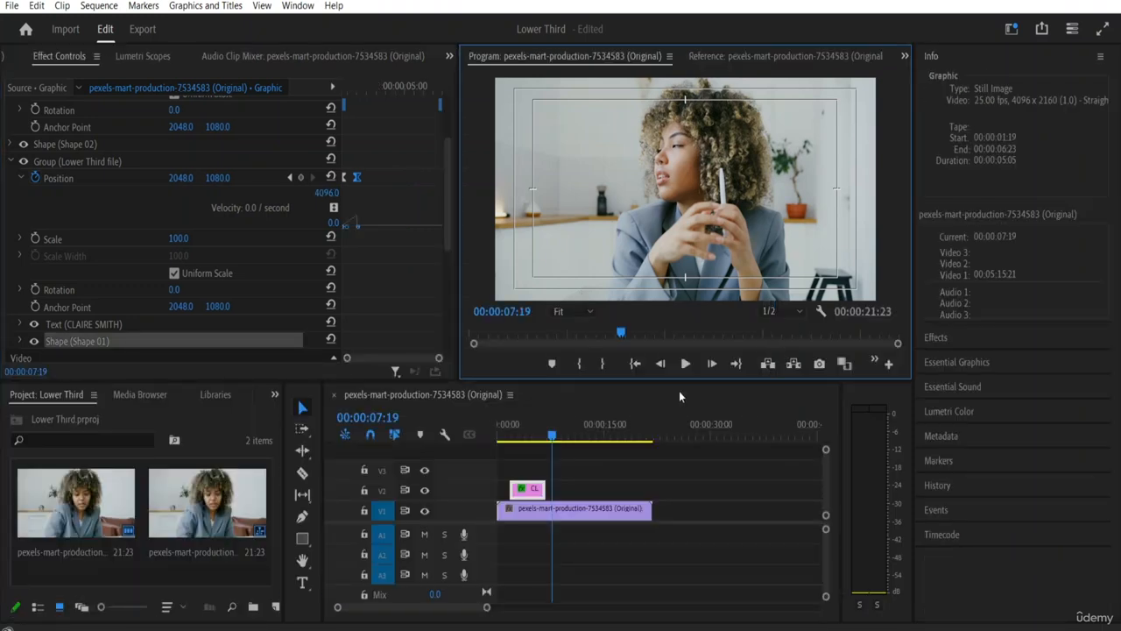
# Play the sequence from 00:00:00:00 past the end of the title to review the reshaped easing
pyautogui.moveTo(552, 437); pyautogui.dragTo(477, 437)
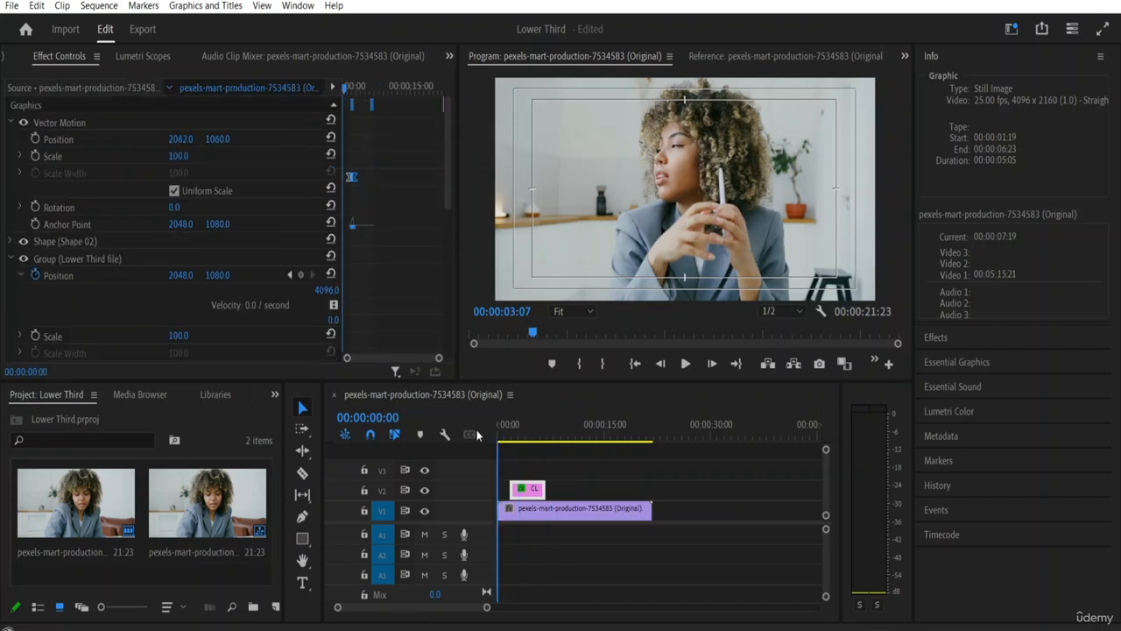
pyautogui.press('space')
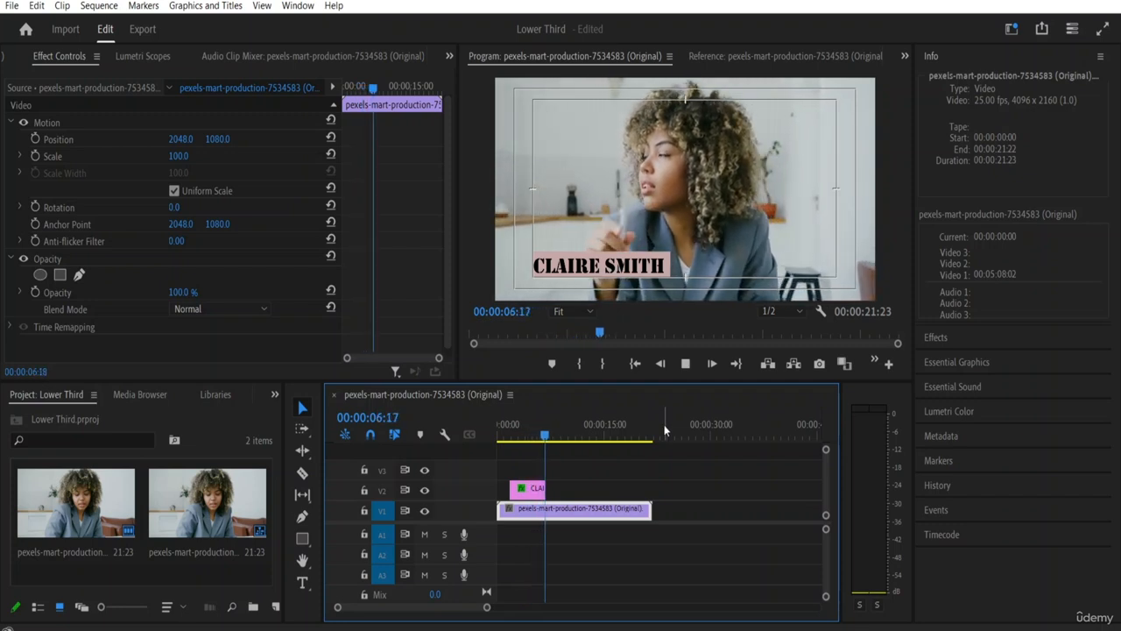
pyautogui.press('space')
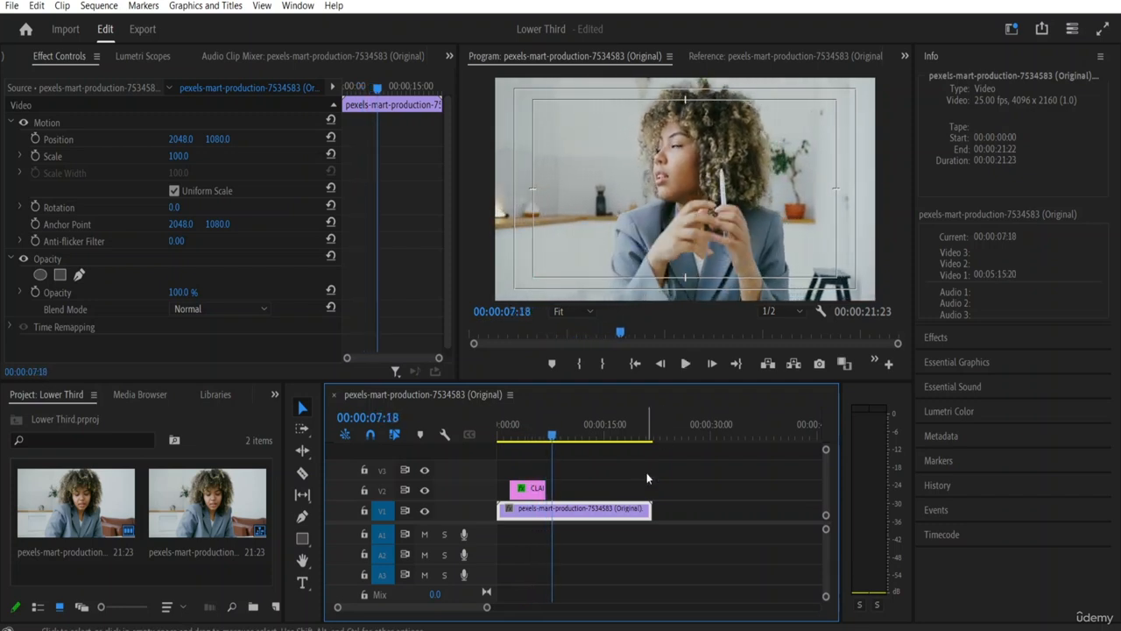
# Apply the default Dip to Black transition to the end of the title clip on V2 and play the sequence from its start
pyautogui.click(544, 489)
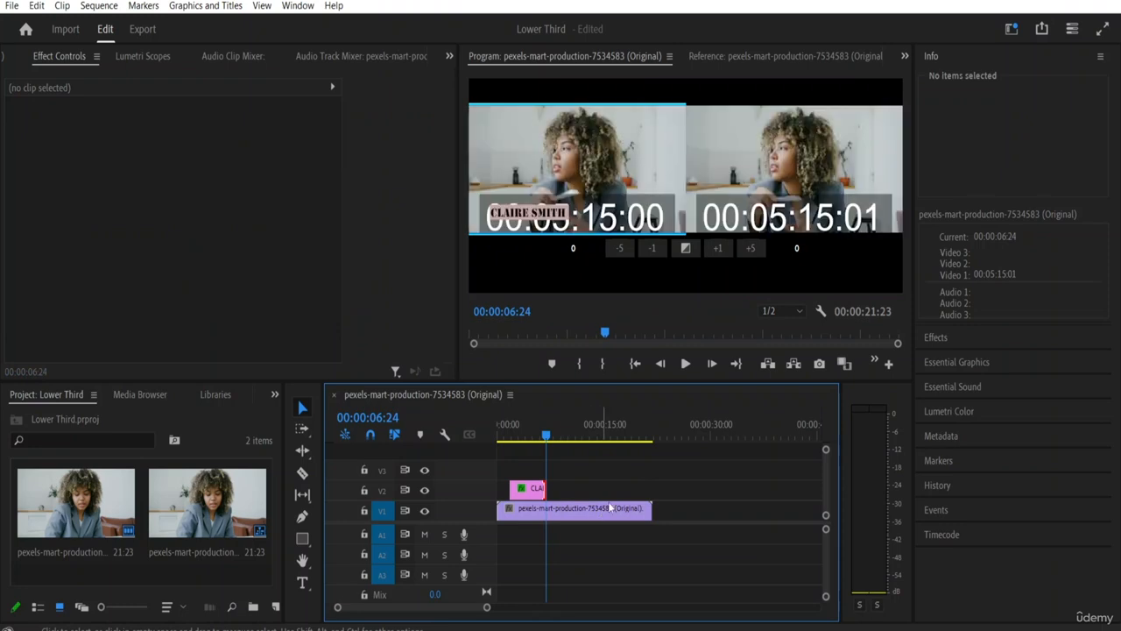
pyautogui.rightClick(544, 487)
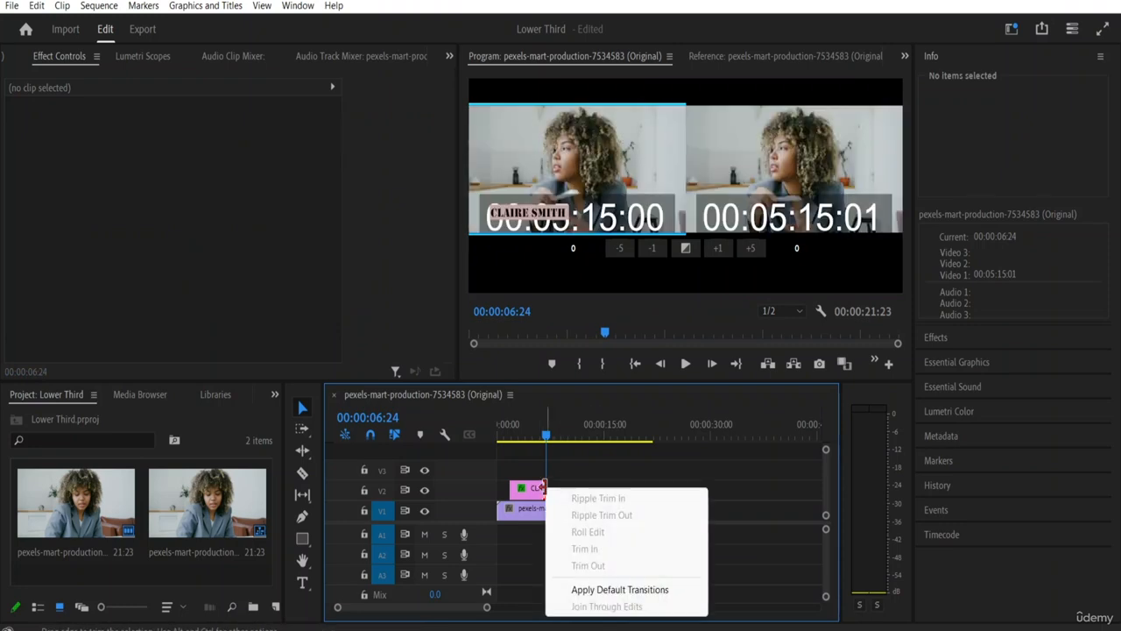
pyautogui.press('Escape')
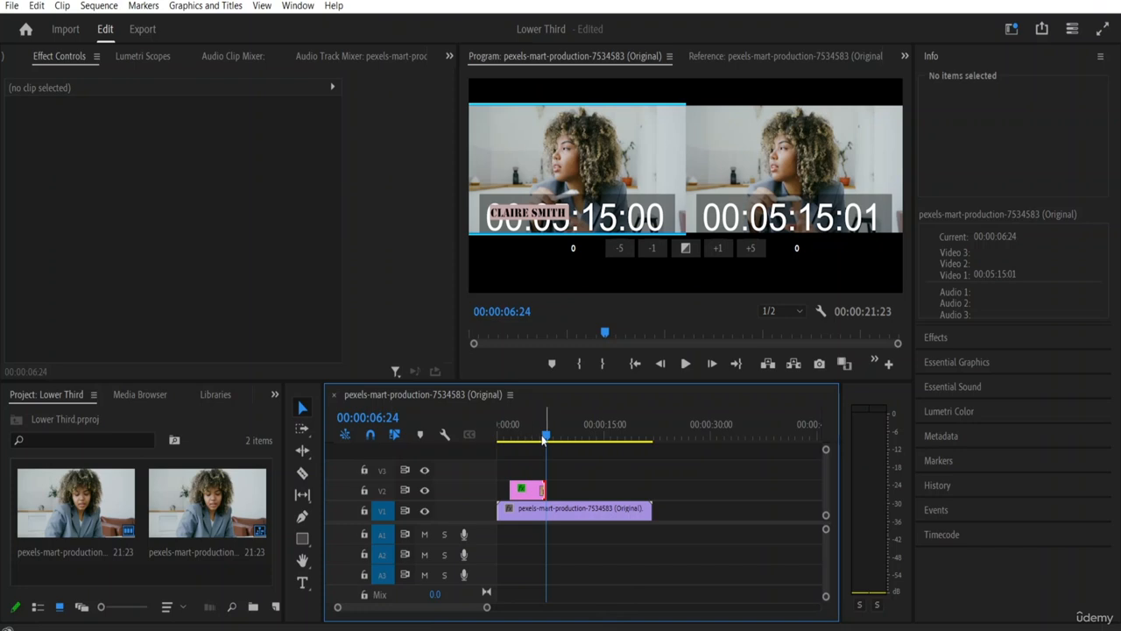
pyautogui.press('Home')
pyautogui.press('space')
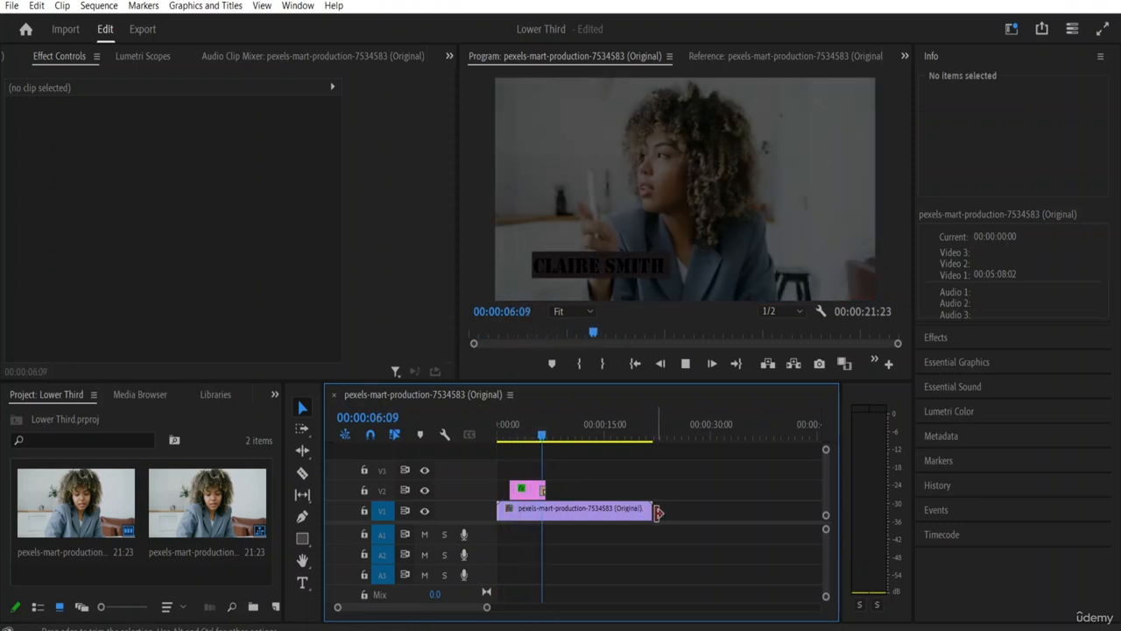
pyautogui.press('space')
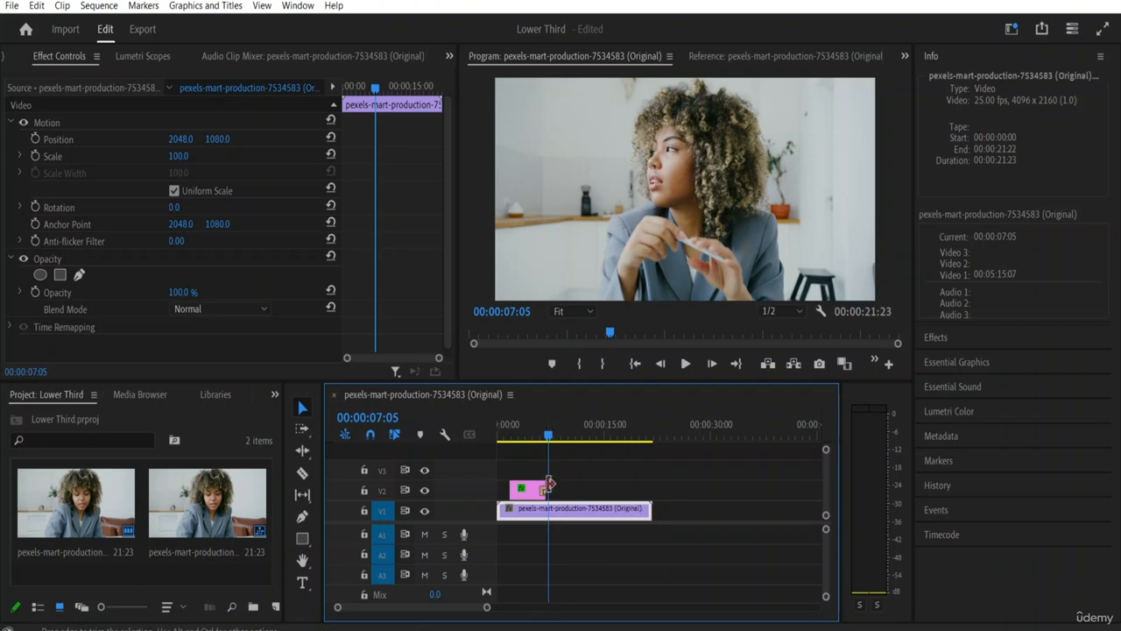
# Try the default transition at the start of the title clip on V2 and play the sequence from 00:00:00:00
pyautogui.click(505, 489)
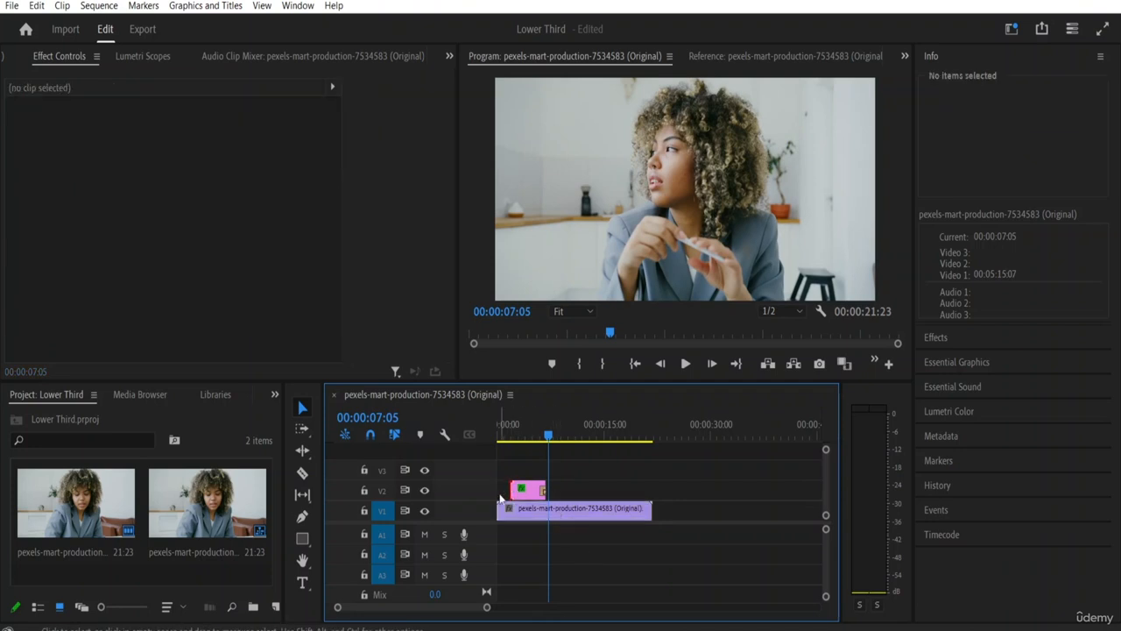
pyautogui.rightClick(513, 488)
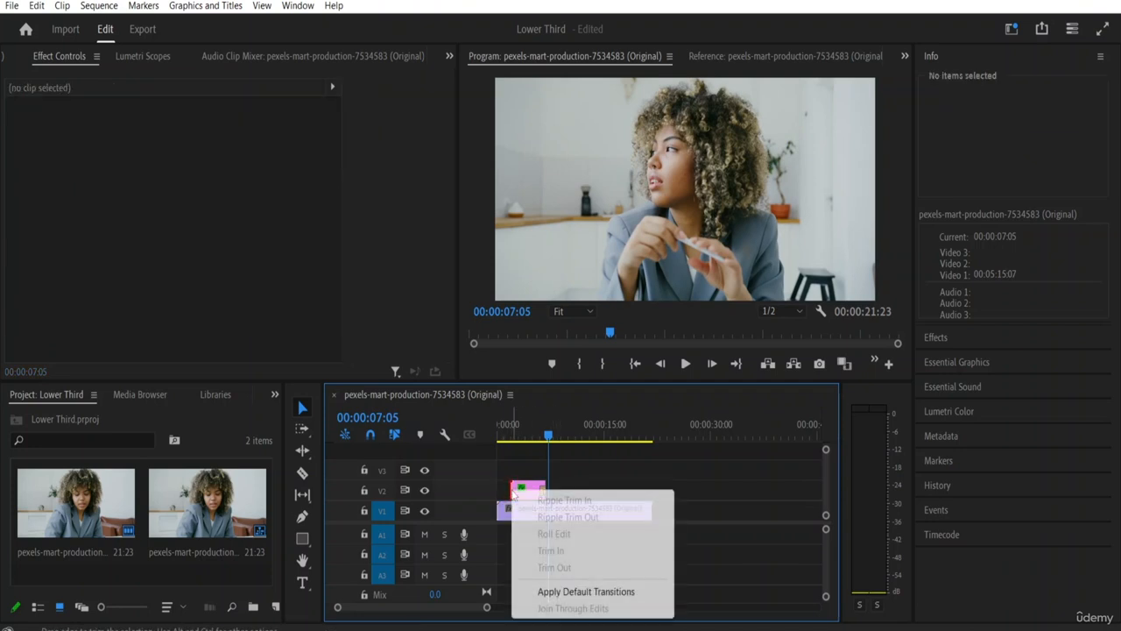
pyautogui.click(565, 593)
pyautogui.moveTo(549, 437); pyautogui.dragTo(485, 443)
pyautogui.press('space')
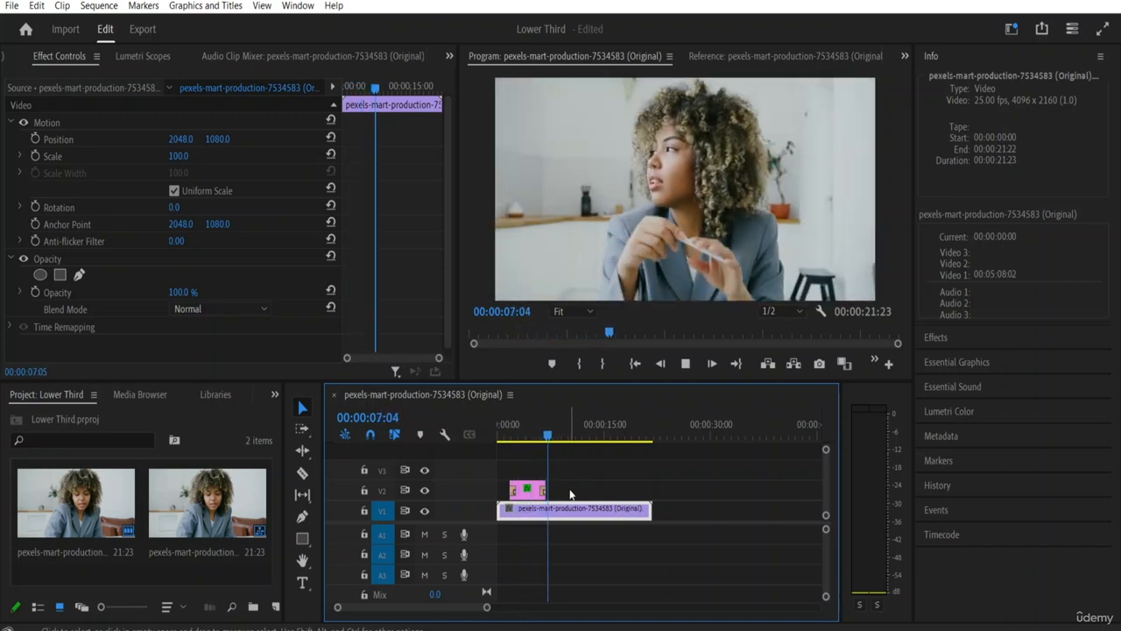
pyautogui.press('space')
# Delete the Dip to Black transition from the start of the title clip
pyautogui.click(513, 492)
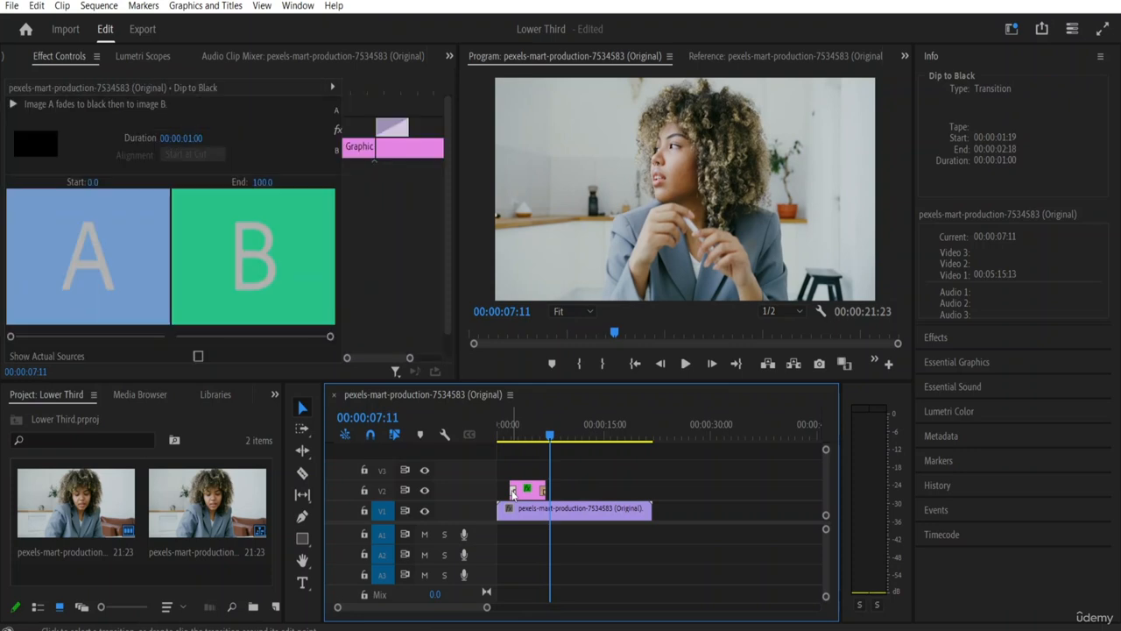
pyautogui.press('Delete')
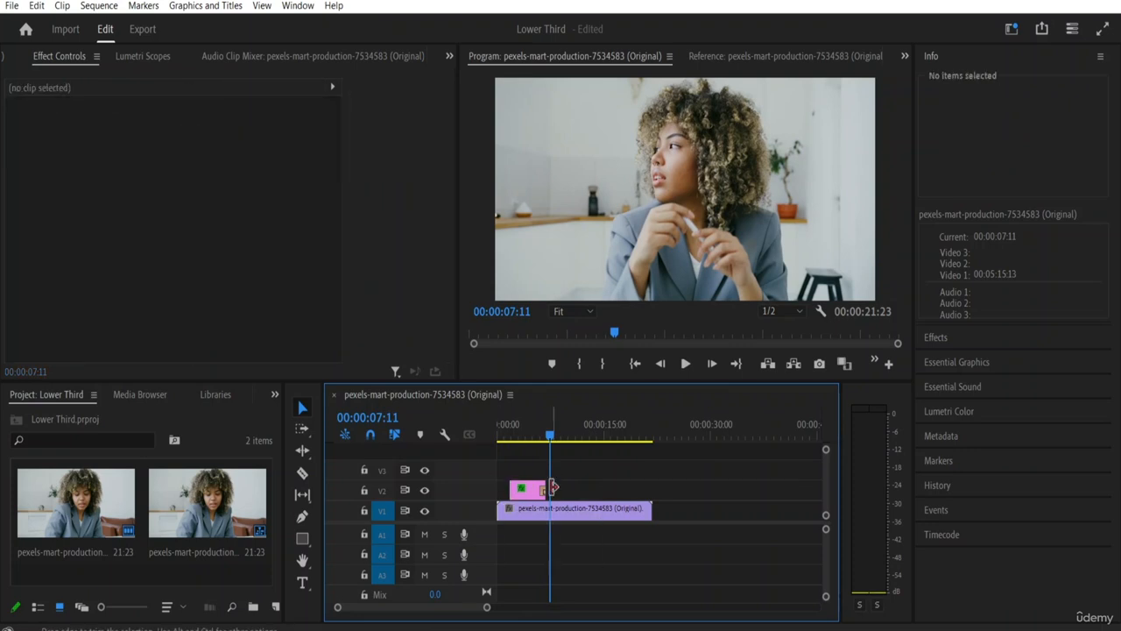
# Examine the settings of the Dip to Black transition at the title's end and reselect the title clip
pyautogui.click(544, 493)
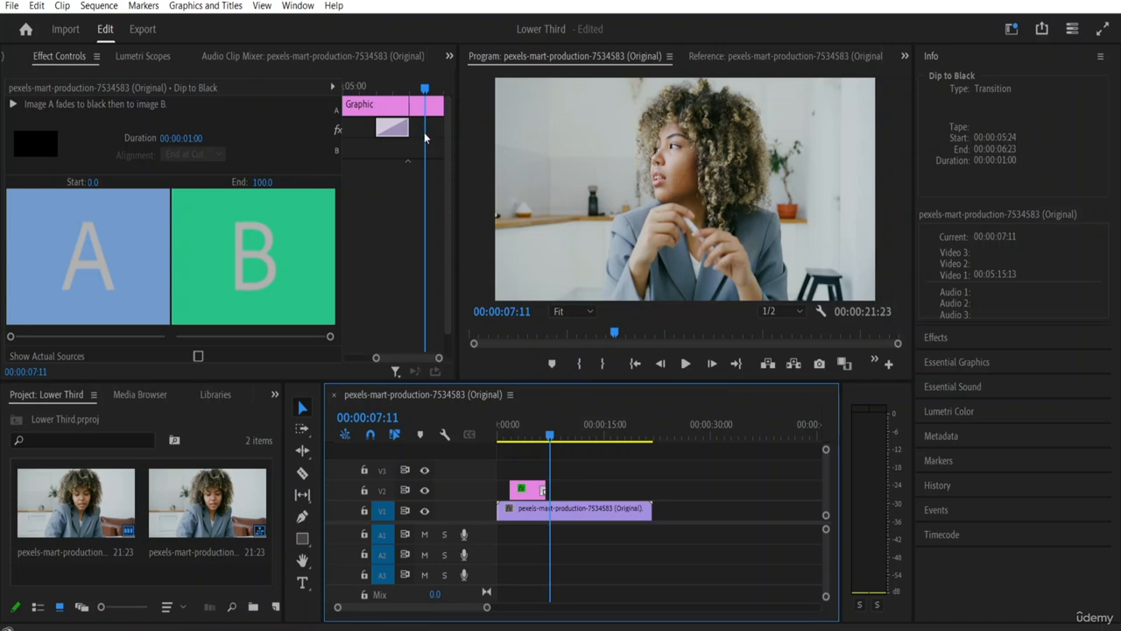
pyautogui.moveTo(445, 214); pyautogui.dragTo(444, 280)
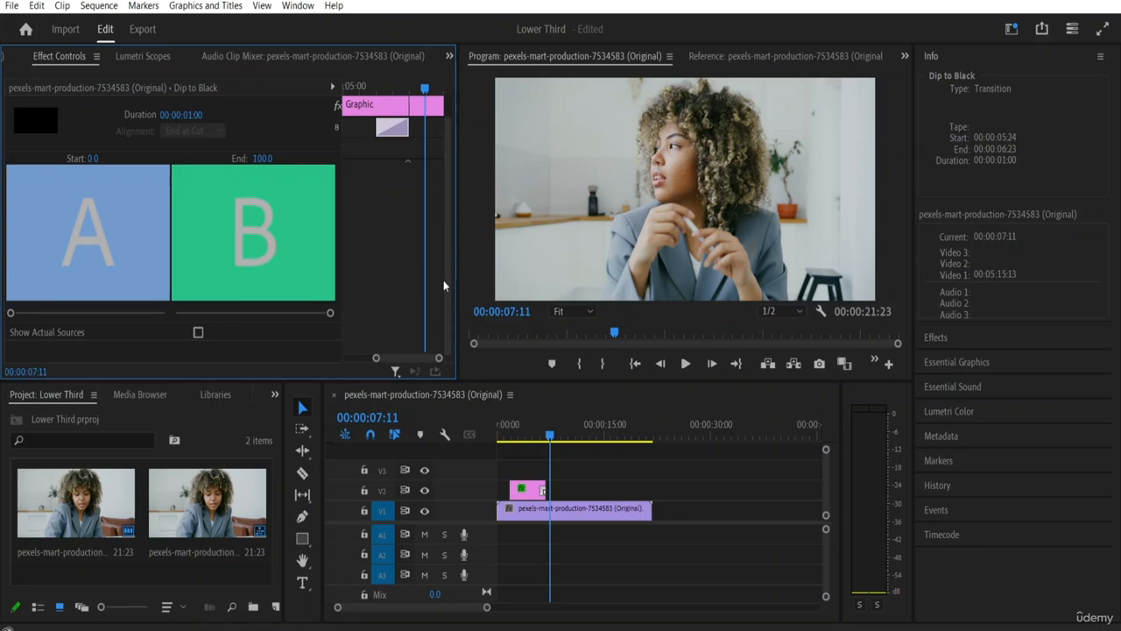
pyautogui.click(532, 489)
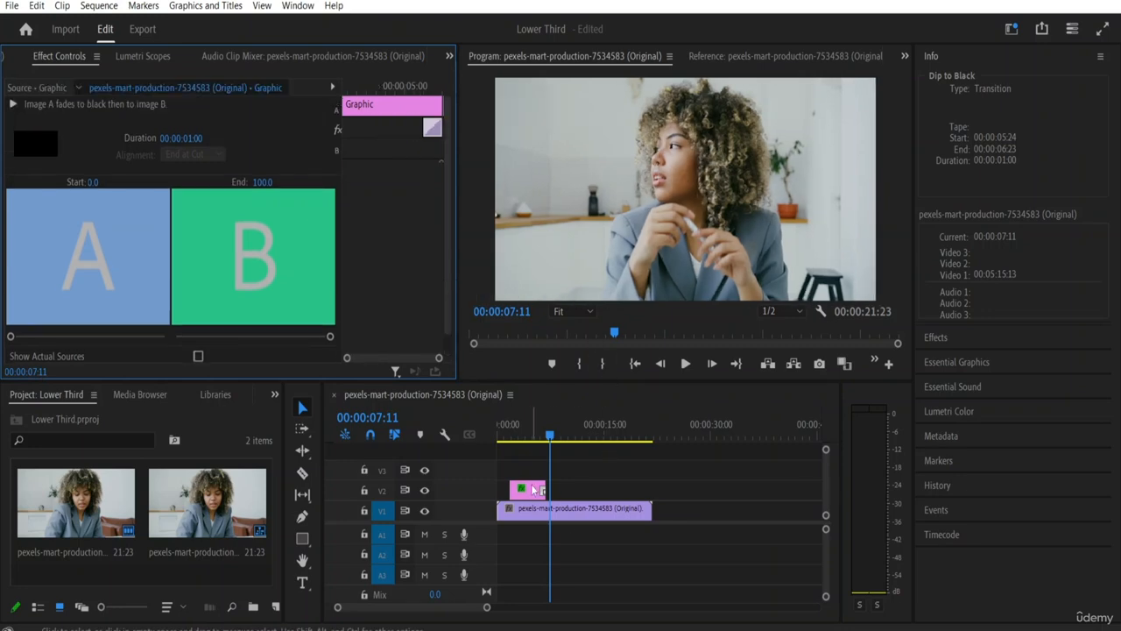
pyautogui.click(531, 489)
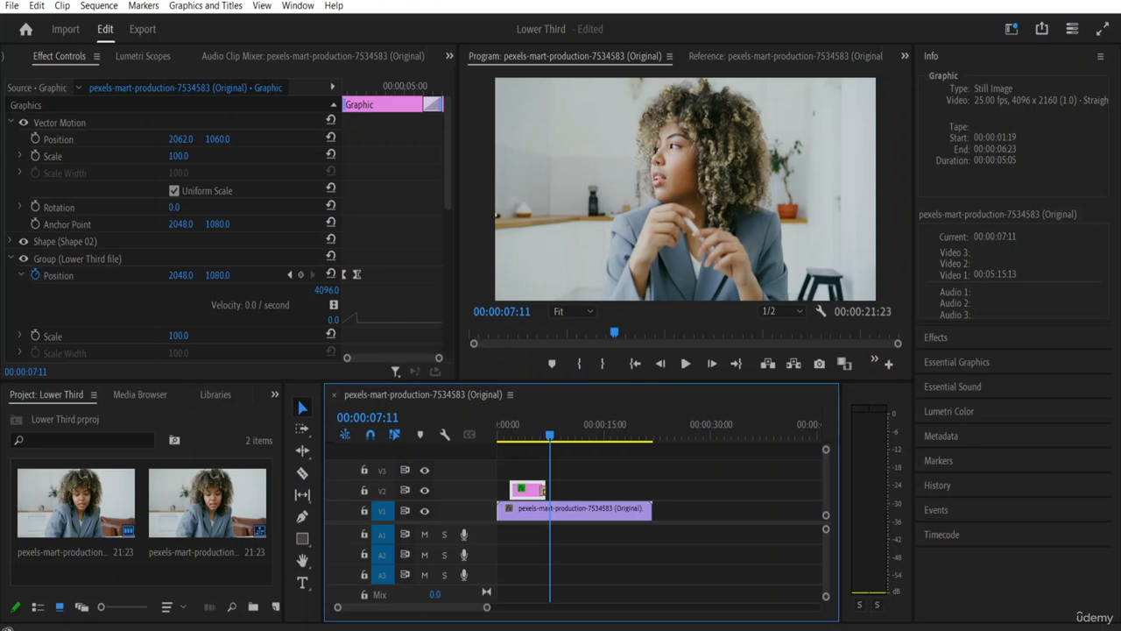
# Close the Info panel and show the title's layers in Essential Graphics with the Lower Third file group collapsed
pyautogui.click(1101, 57)
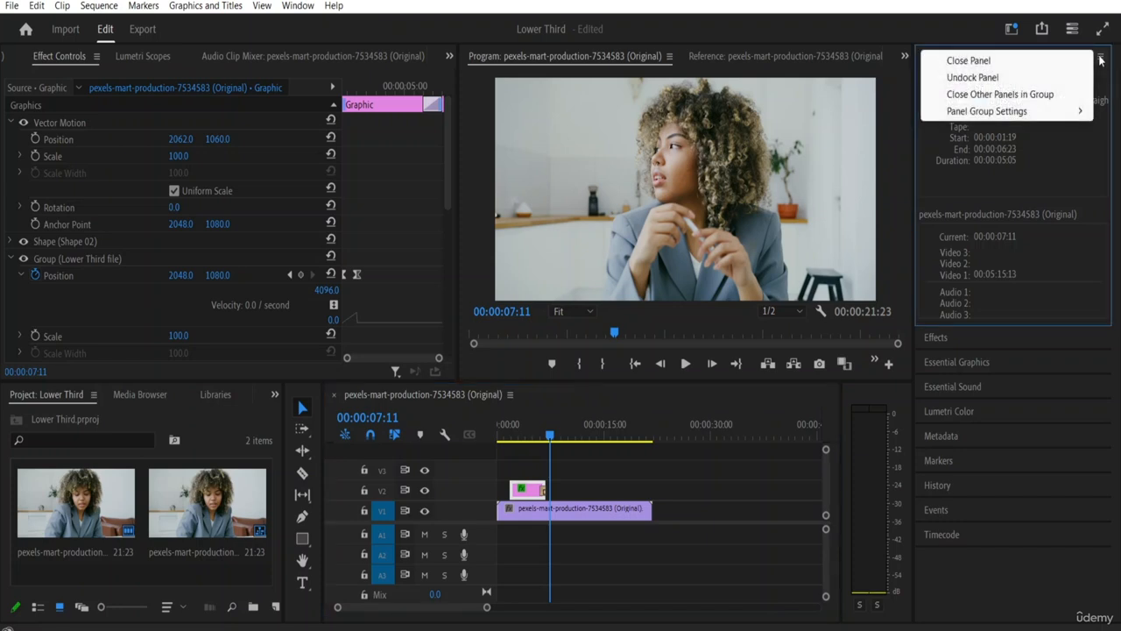
pyautogui.click(911, 40)
pyautogui.doubleClick(928, 58)
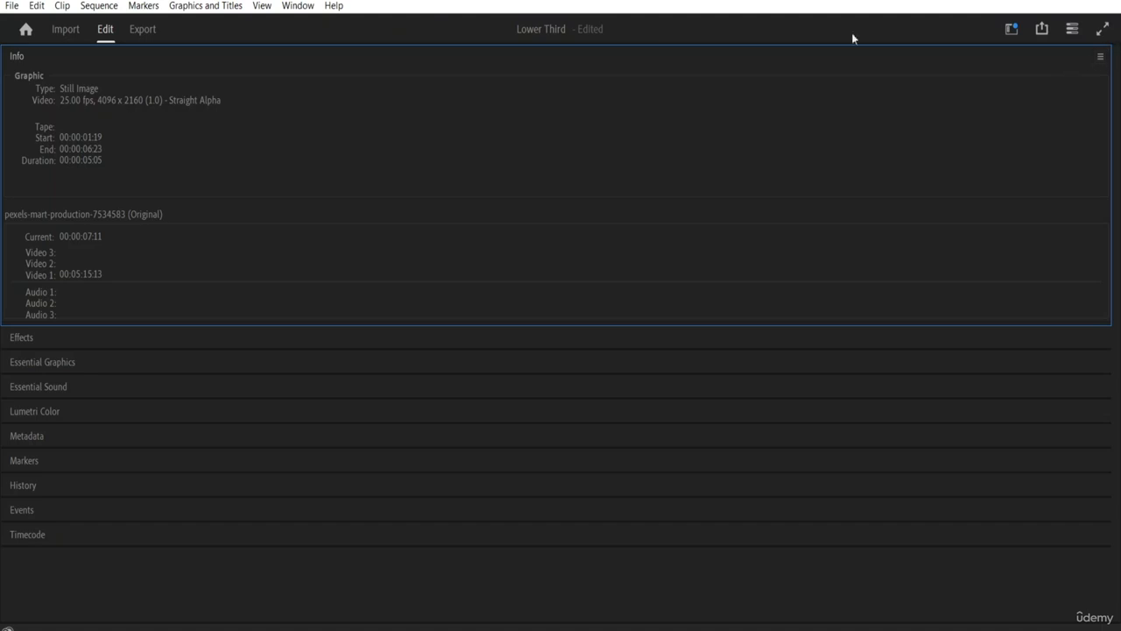
pyautogui.click(1101, 57)
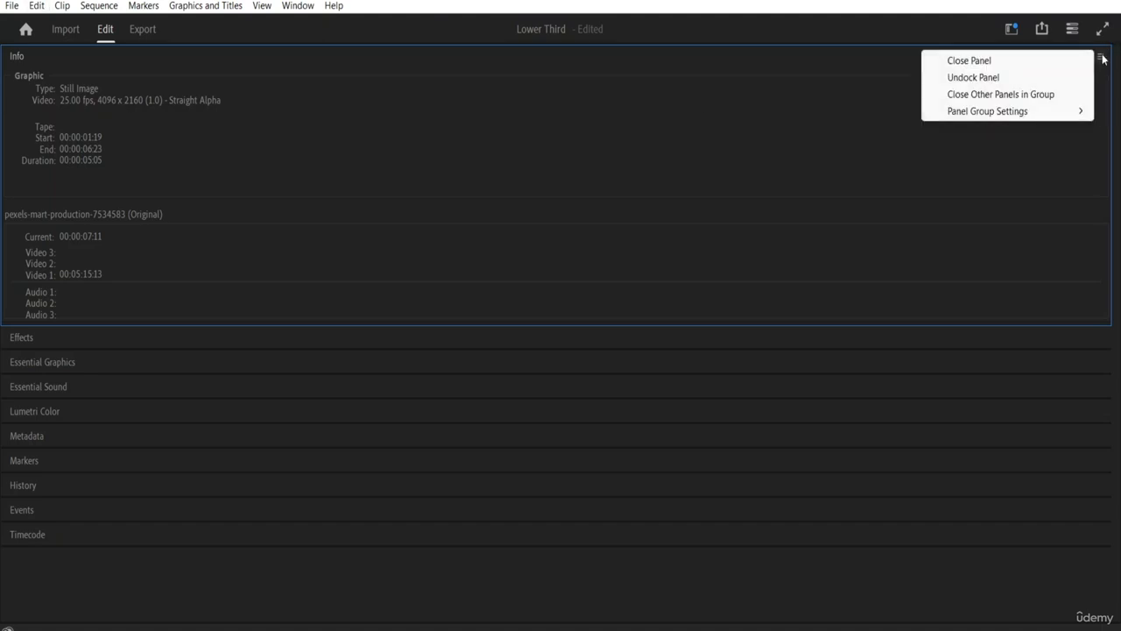
pyautogui.click(977, 60)
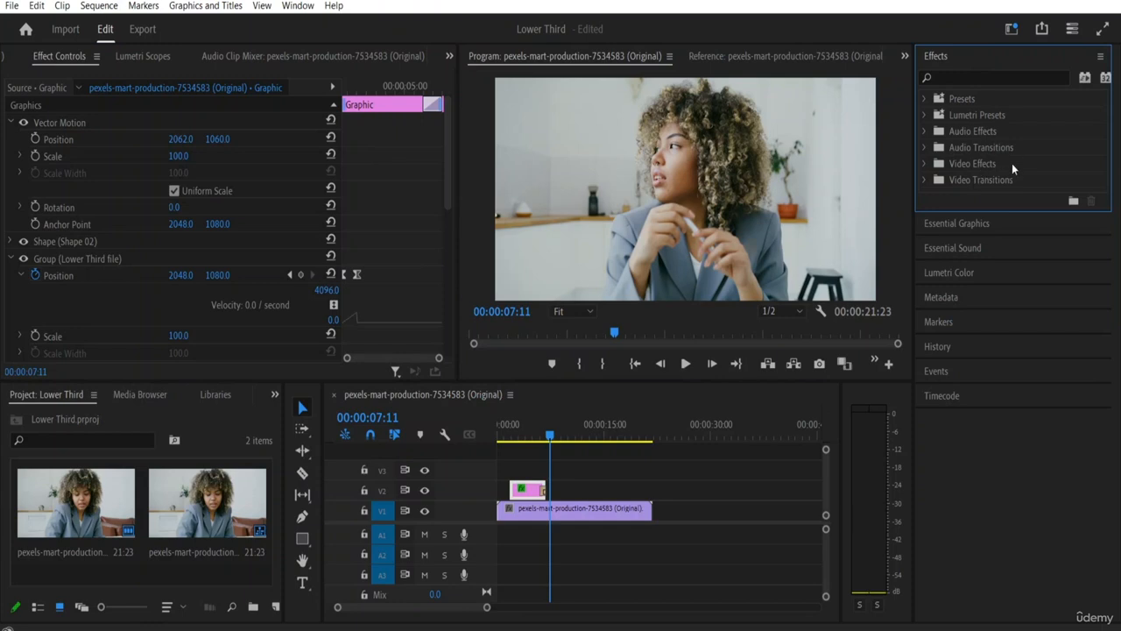
pyautogui.click(954, 225)
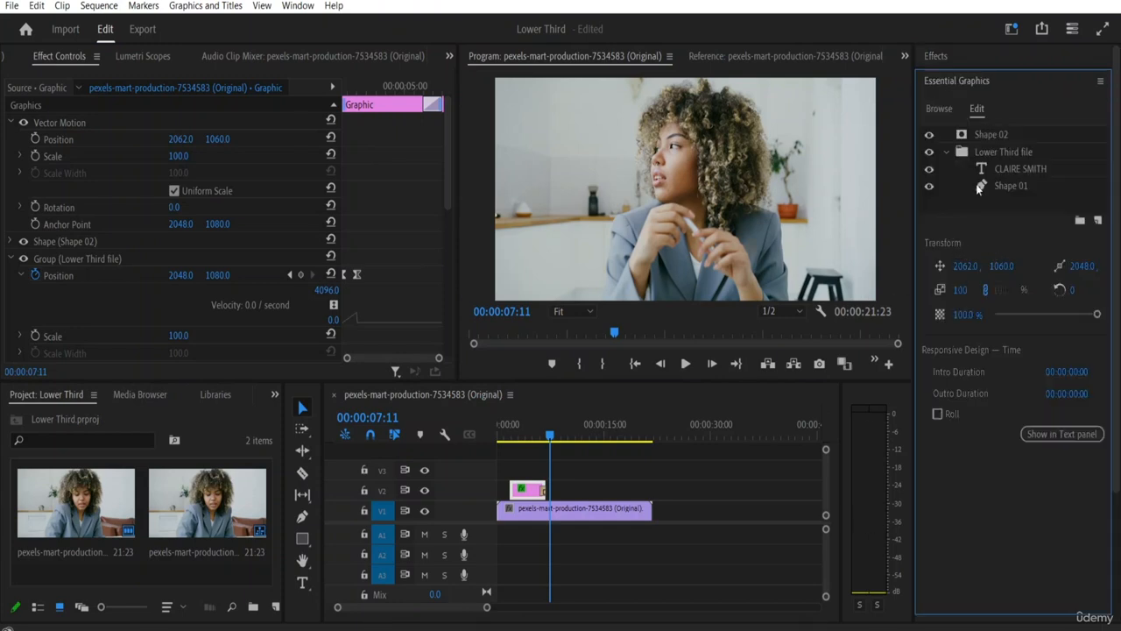
pyautogui.click(945, 150)
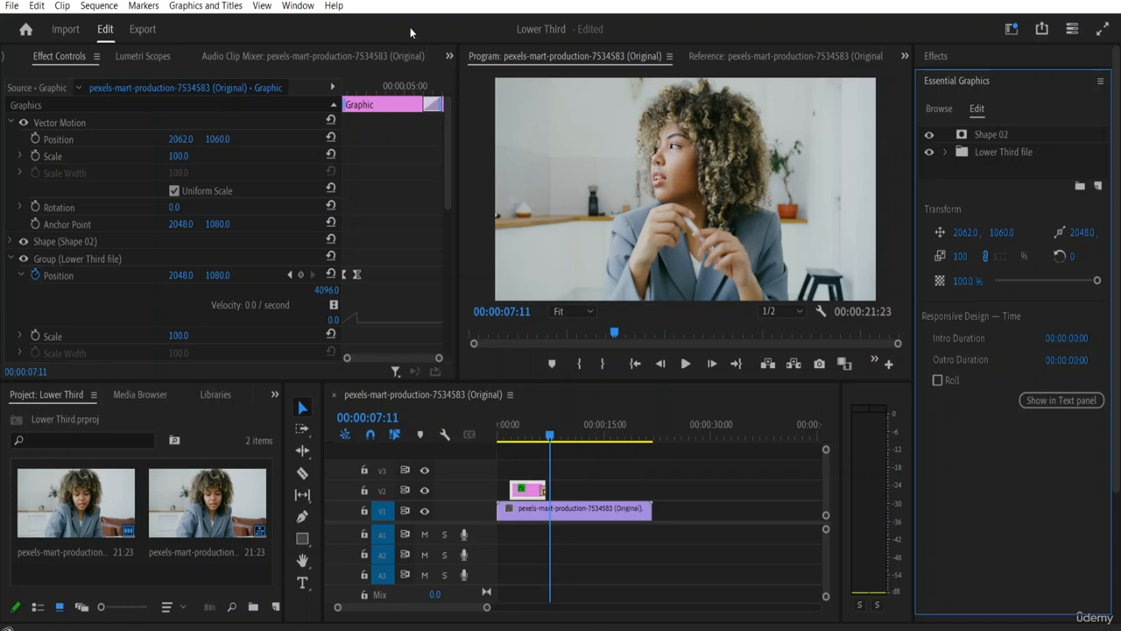
# Export the selected title as a Motion Graphics template named Lower Third Template to the Social Media Video Editing Resource File folder
pyautogui.click(206, 7)
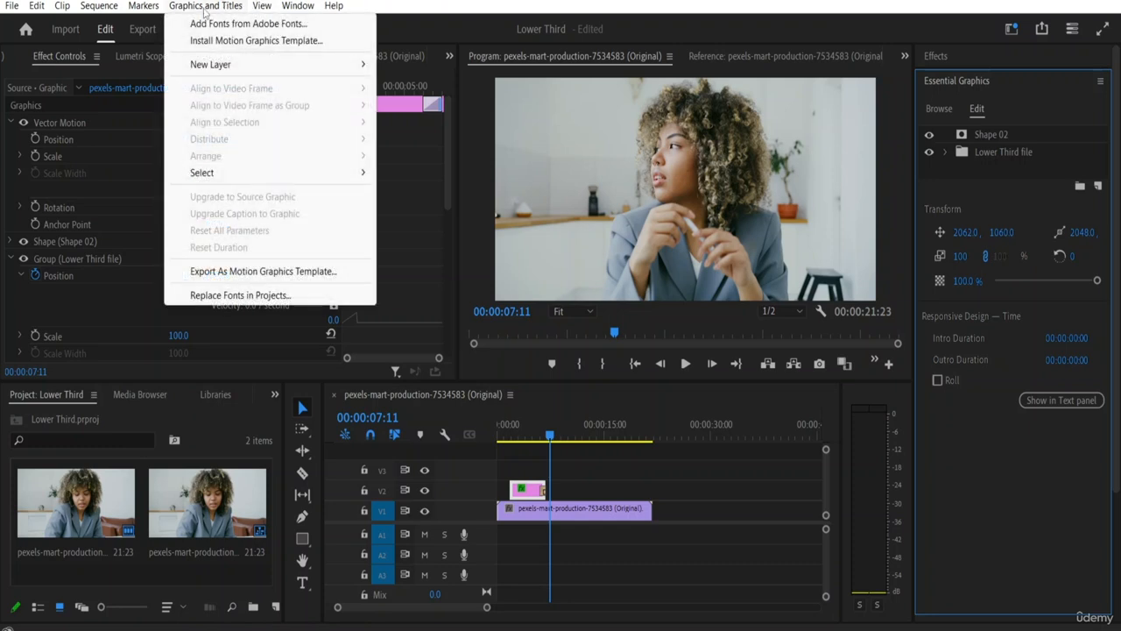
pyautogui.click(244, 273)
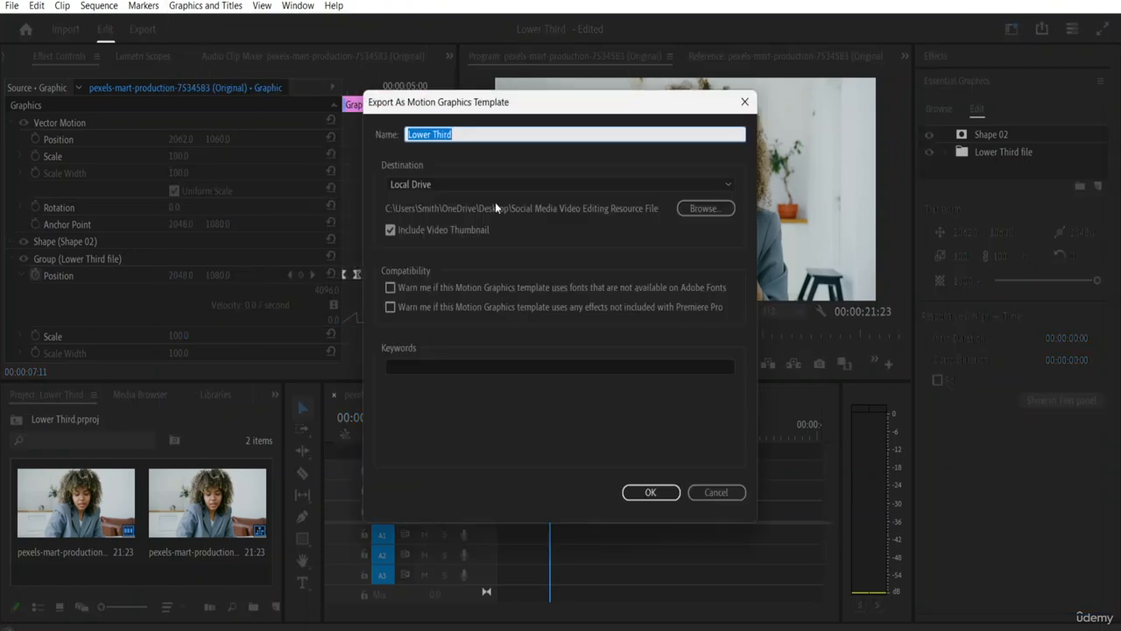
pyautogui.click(454, 135)
pyautogui.write('Template')
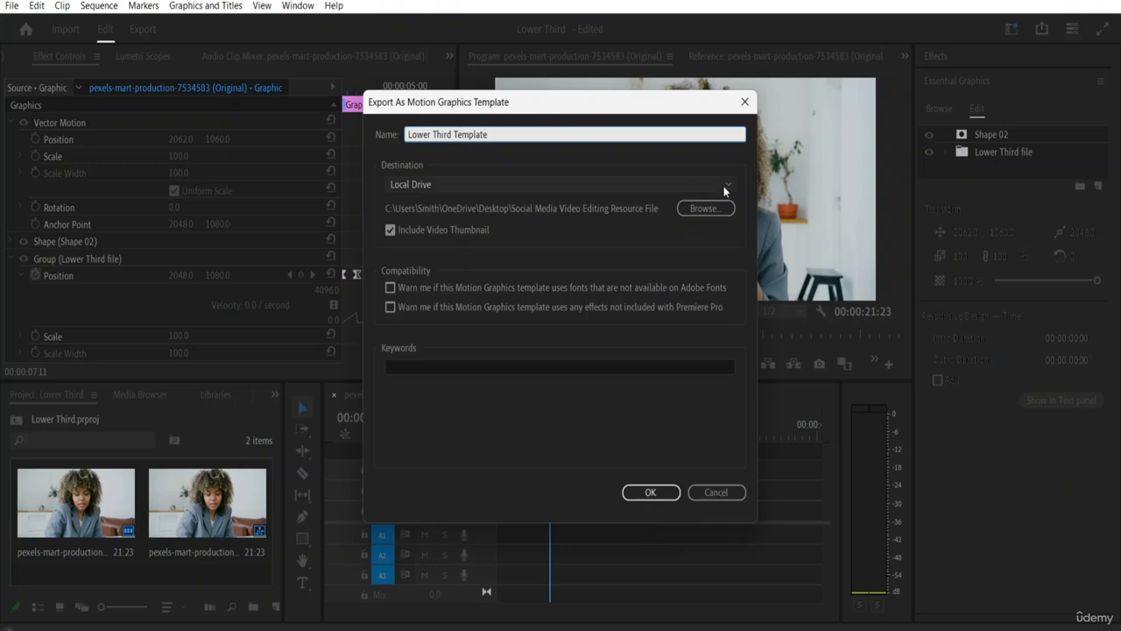
pyautogui.click(716, 207)
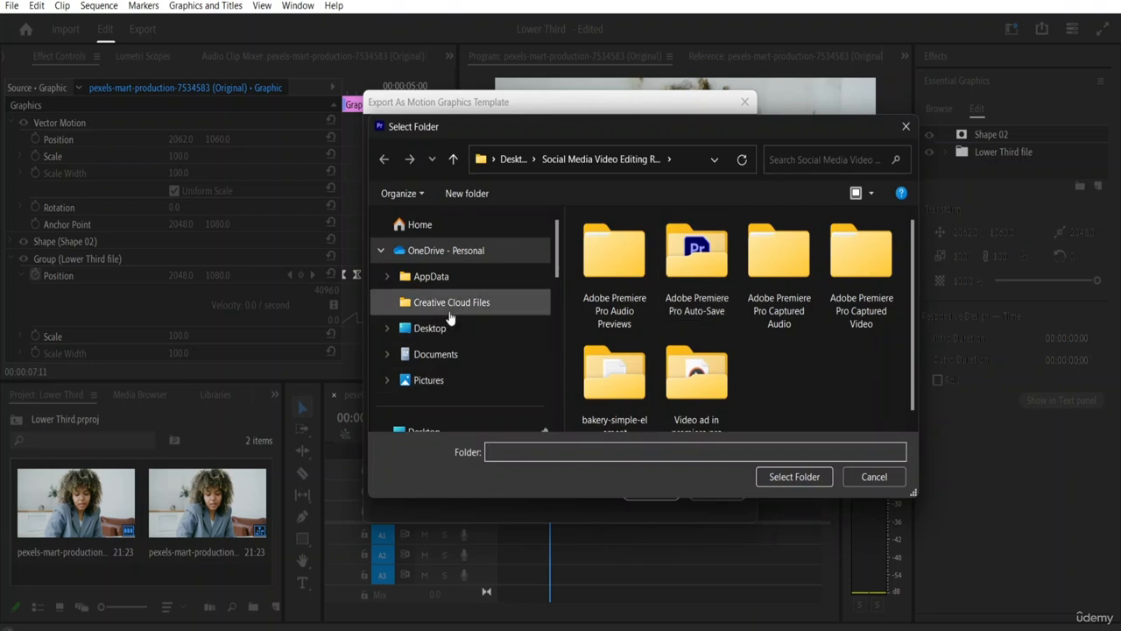
pyautogui.scroll(-4, 472, 316)
pyautogui.moveTo(557, 327); pyautogui.dragTo(560, 365)
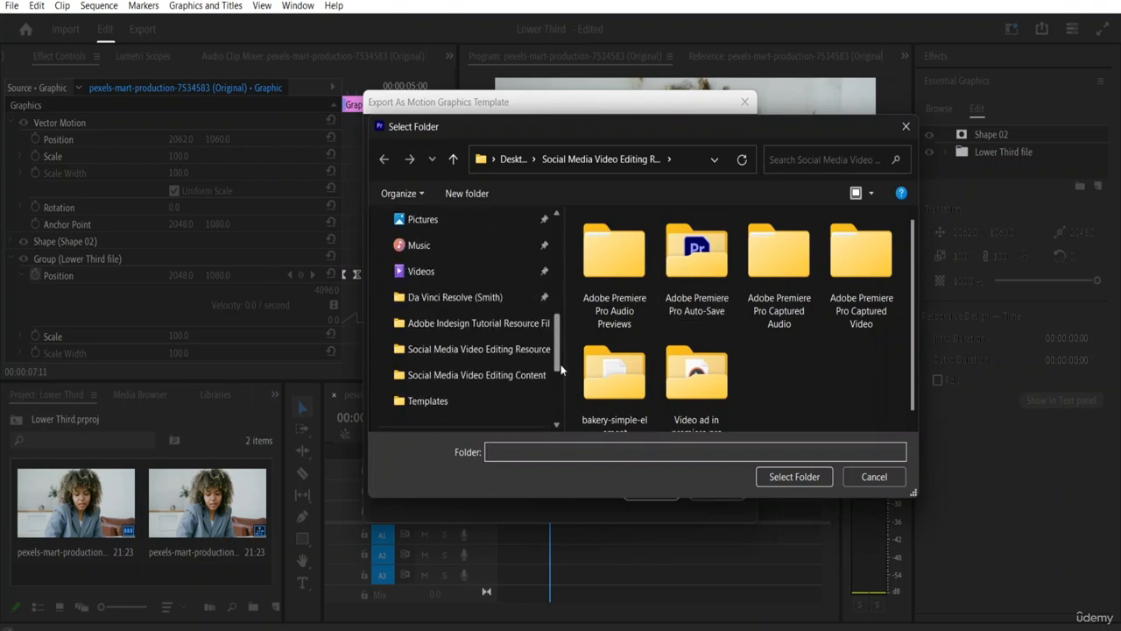
pyautogui.click(510, 355)
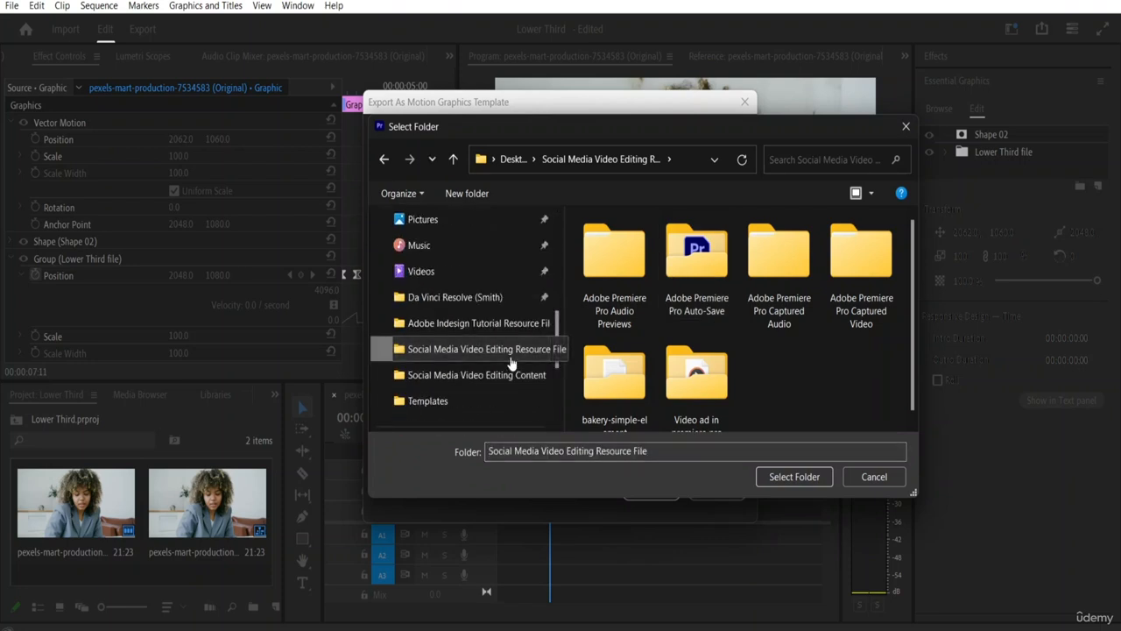
pyautogui.click(800, 477)
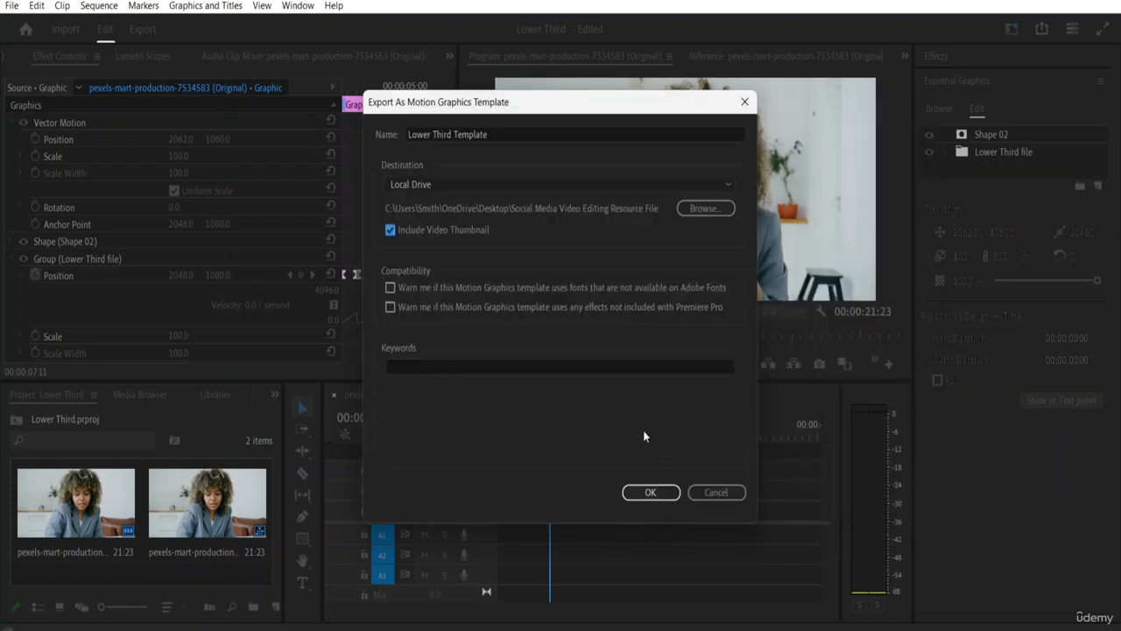
pyautogui.click(657, 492)
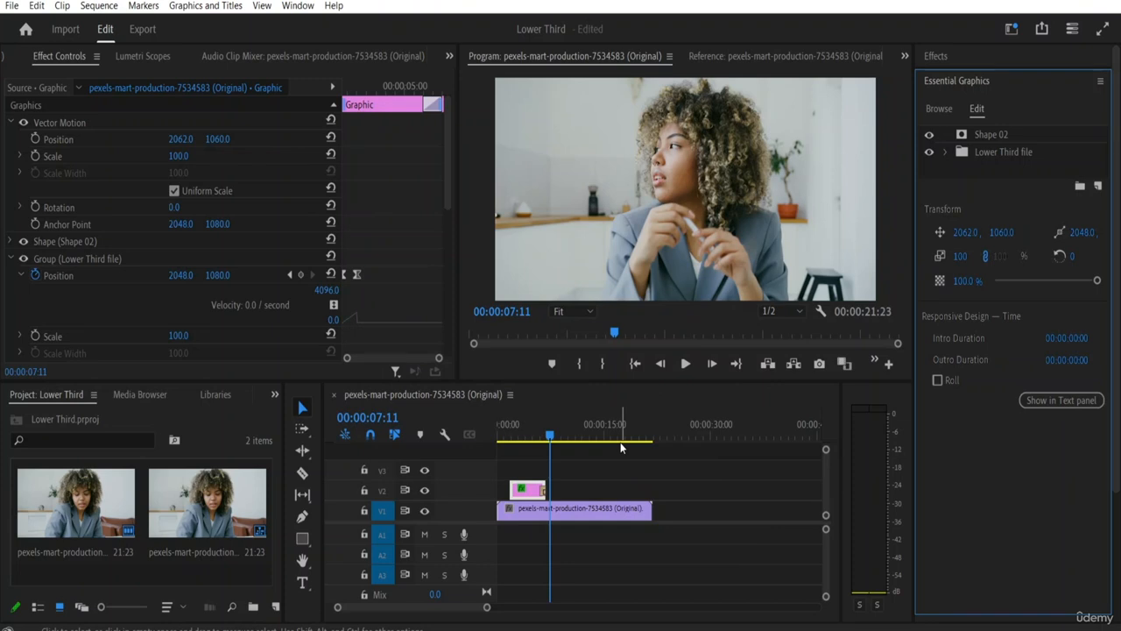
# Play the sequence from its start through the end of the title clip
pyautogui.click(531, 437)
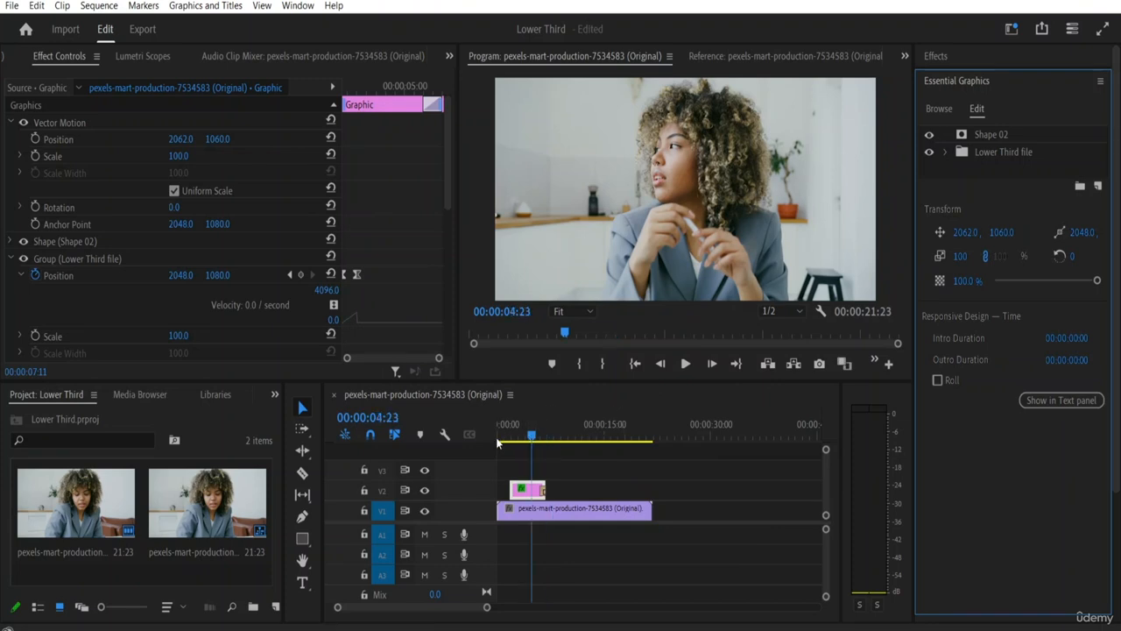
pyautogui.click(496, 437)
pyautogui.press('space')
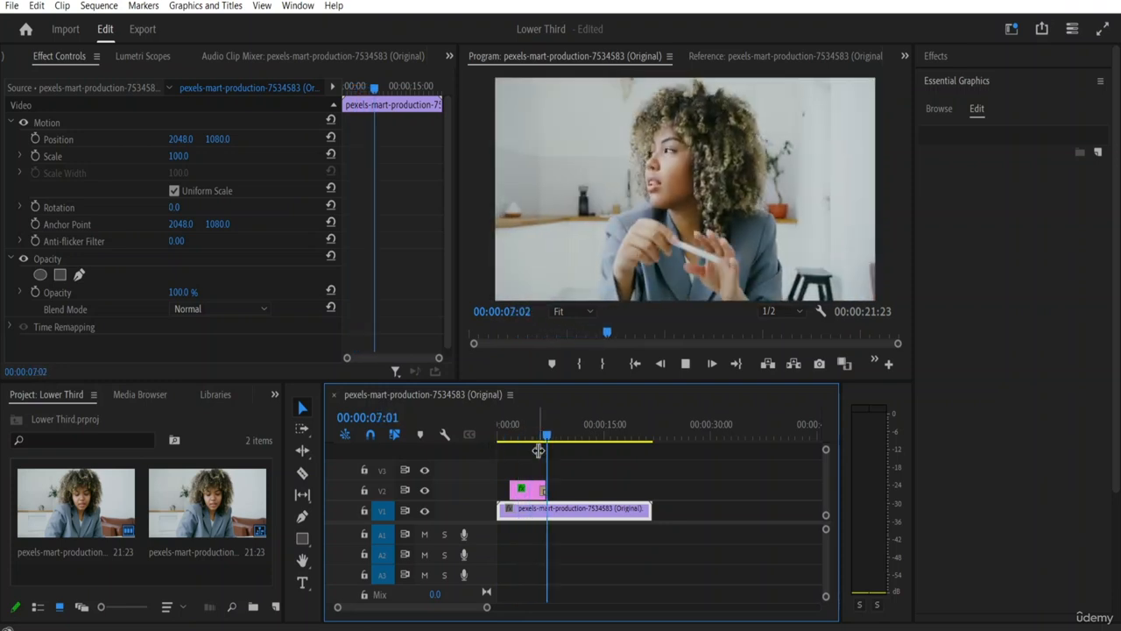
pyautogui.press('space')
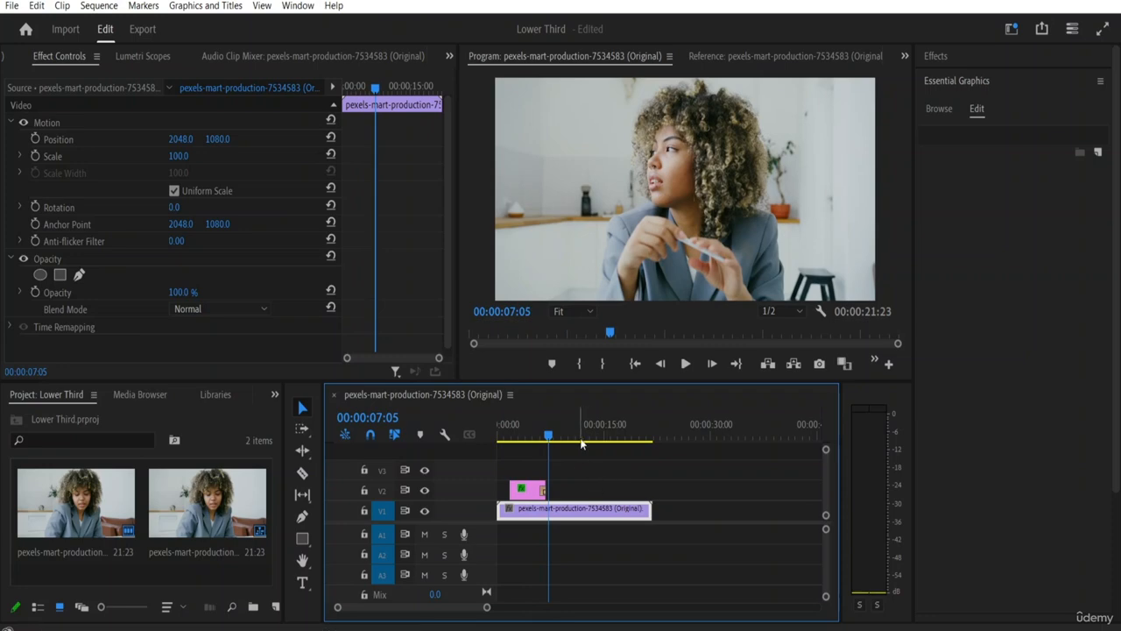
# Save the project as Lower Third in the Social Media Video Editing Resource File folder, replacing the existing file
pyautogui.click(14, 7)
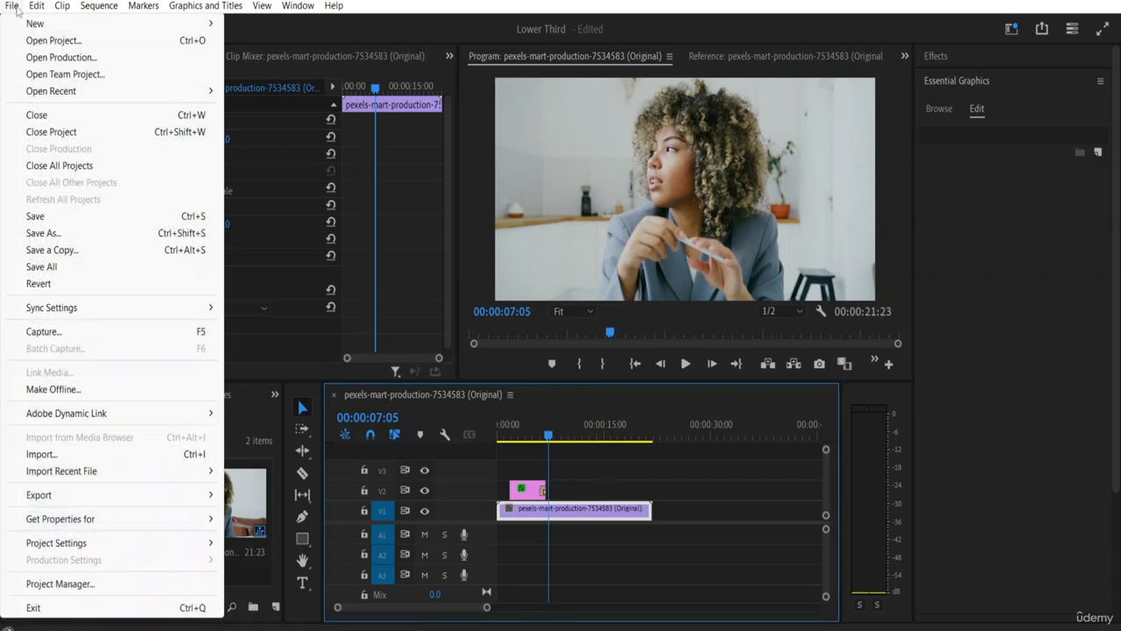
pyautogui.click(51, 234)
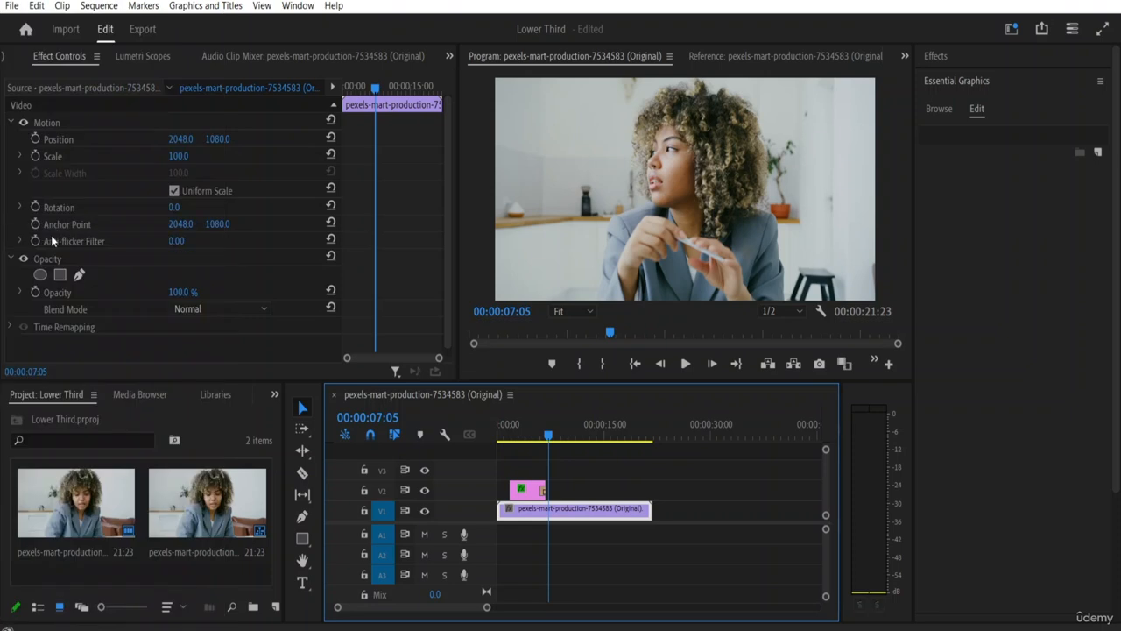
pyautogui.click(171, 317)
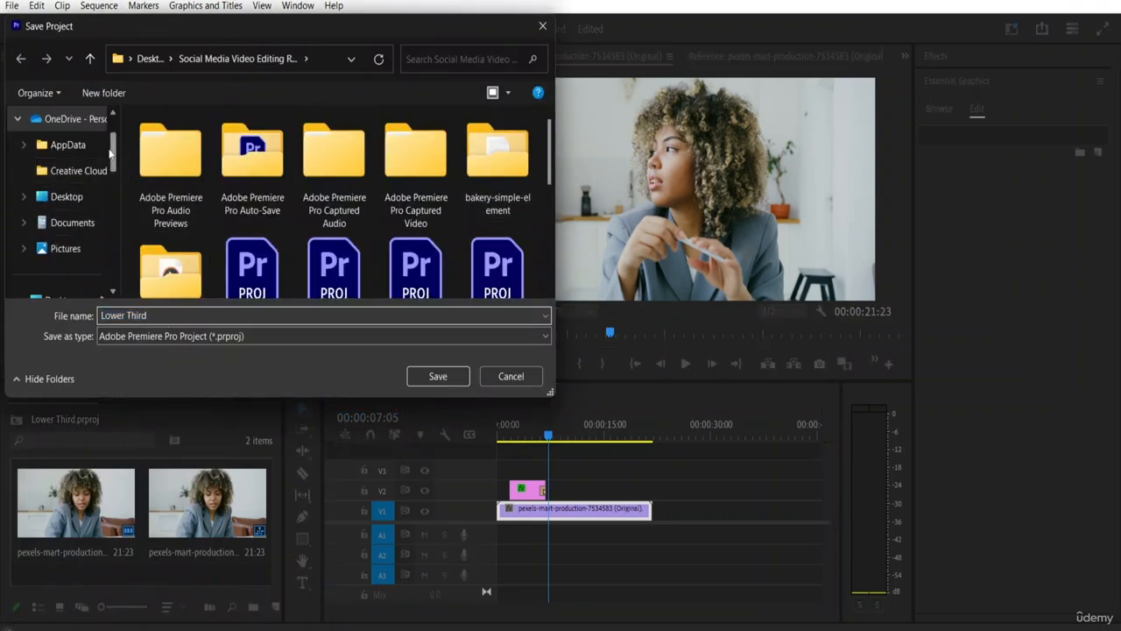
pyautogui.moveTo(112, 159); pyautogui.dragTo(113, 215)
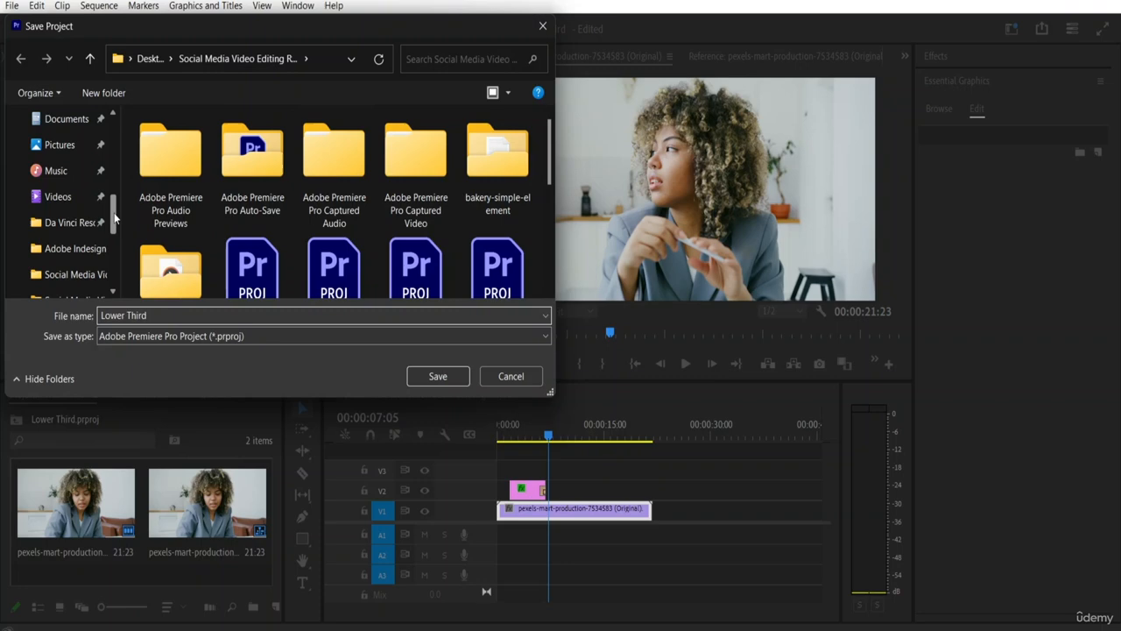
pyautogui.click(80, 282)
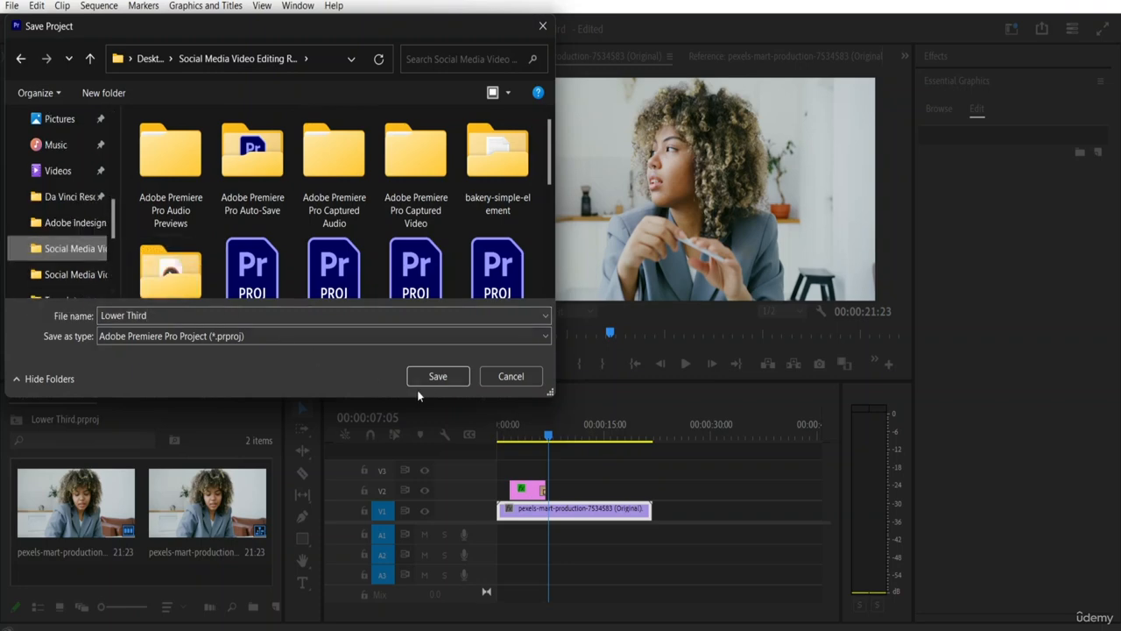
pyautogui.click(435, 377)
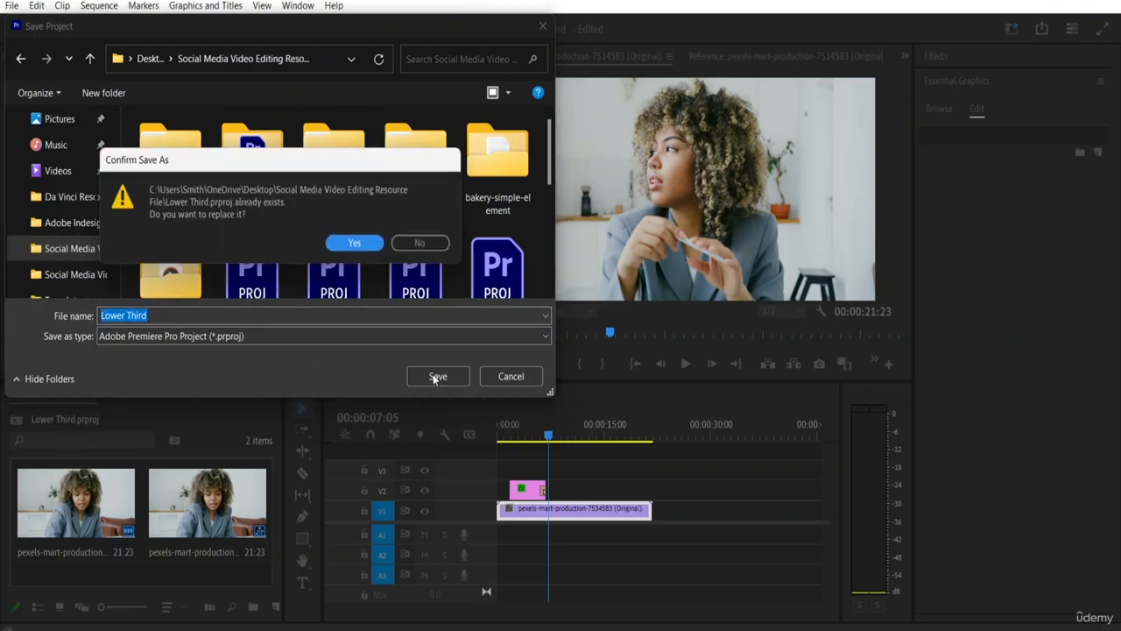
pyautogui.click(354, 244)
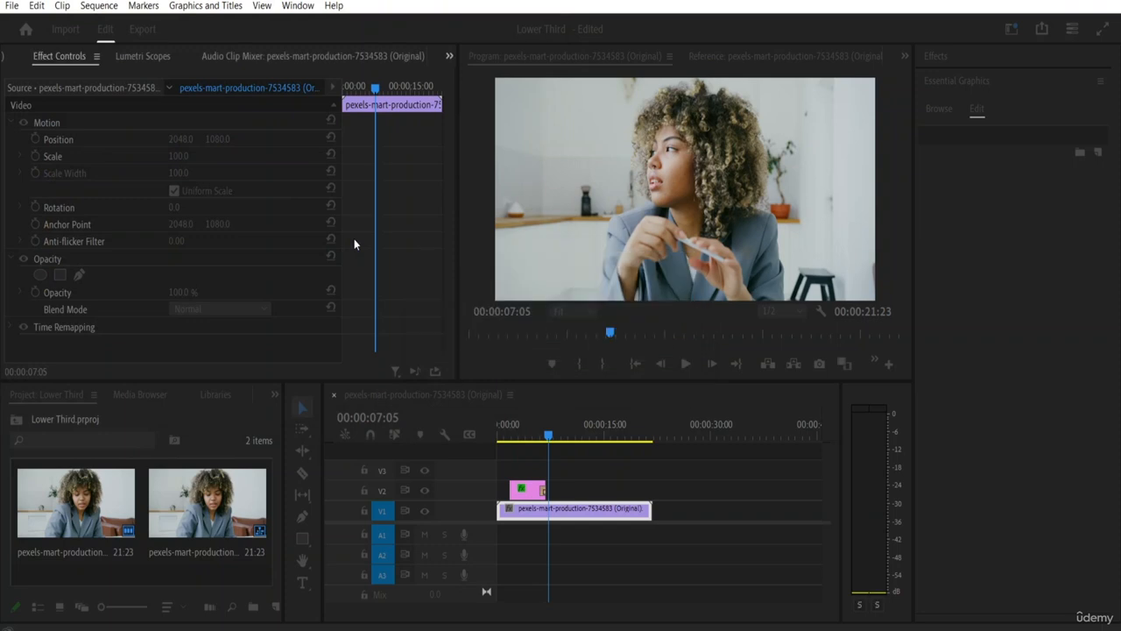
# Close the current project, open the recent Cinematic video project and close its Capture panel
pyautogui.click(14, 6)
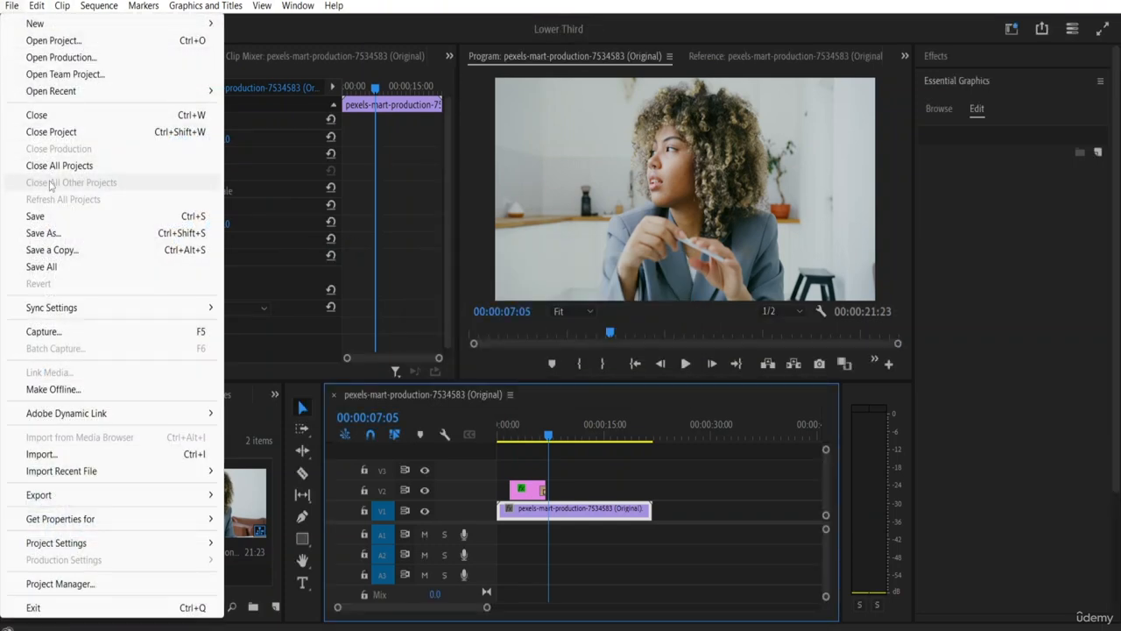
pyautogui.click(59, 133)
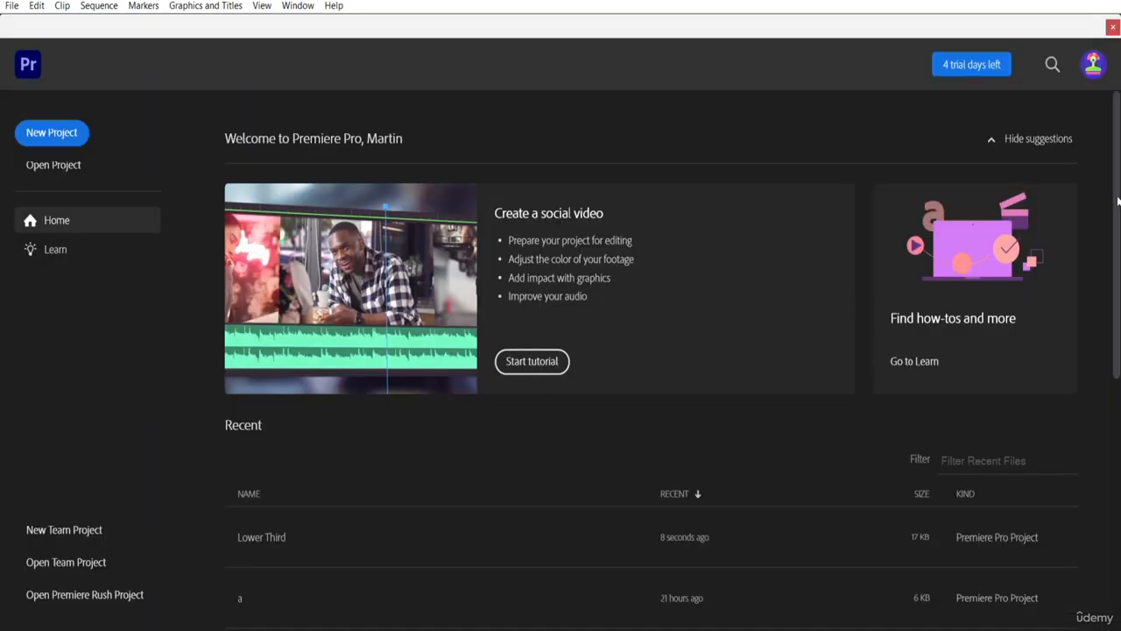
pyautogui.moveTo(1113, 217); pyautogui.dragTo(1119, 395)
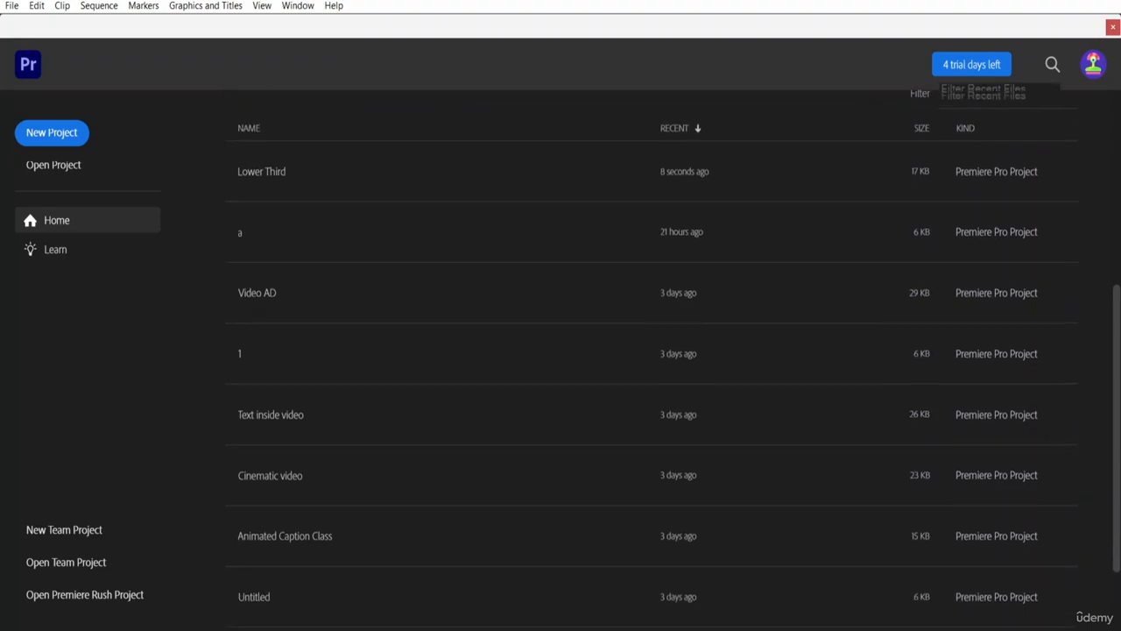
pyautogui.click(397, 454)
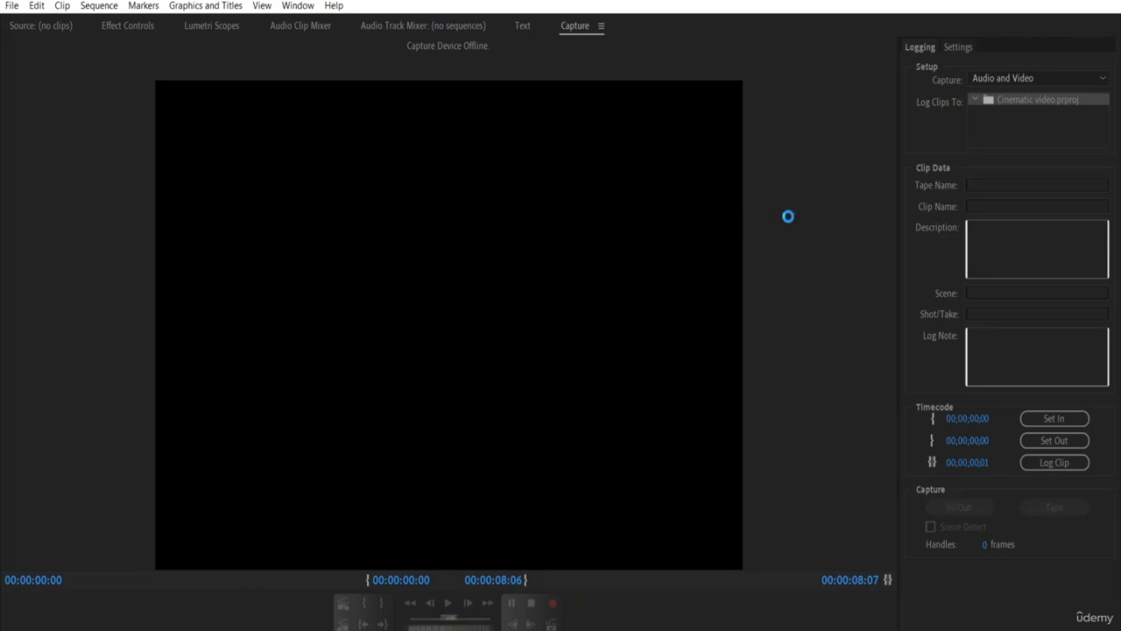
pyautogui.hotkey('ctrl', 'w')
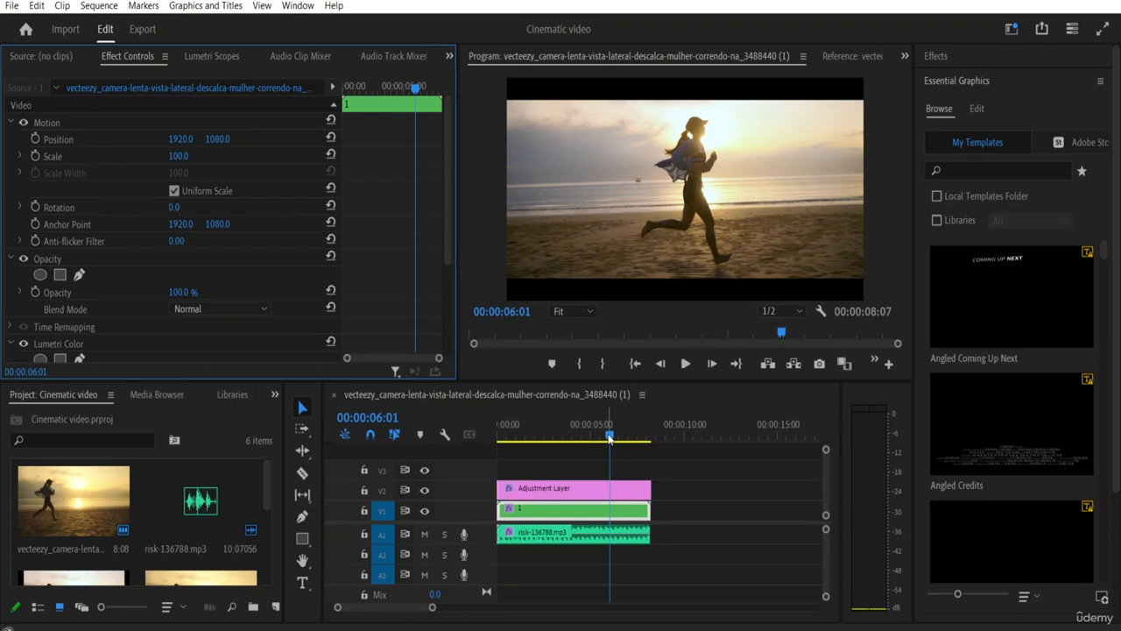
# Place the playhead at 00:00:02:04 and install the Lower Third Template file into My Templates
pyautogui.moveTo(610, 435); pyautogui.dragTo(537, 435)
pyautogui.click(686, 535)
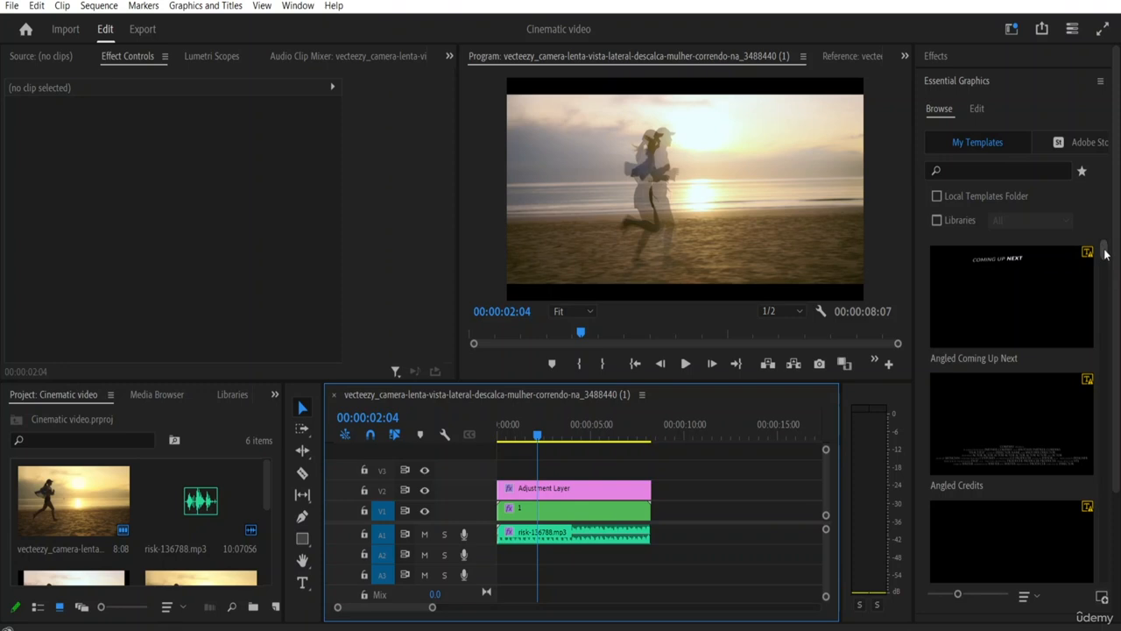
pyautogui.moveTo(1104, 253); pyautogui.dragTo(1095, 232)
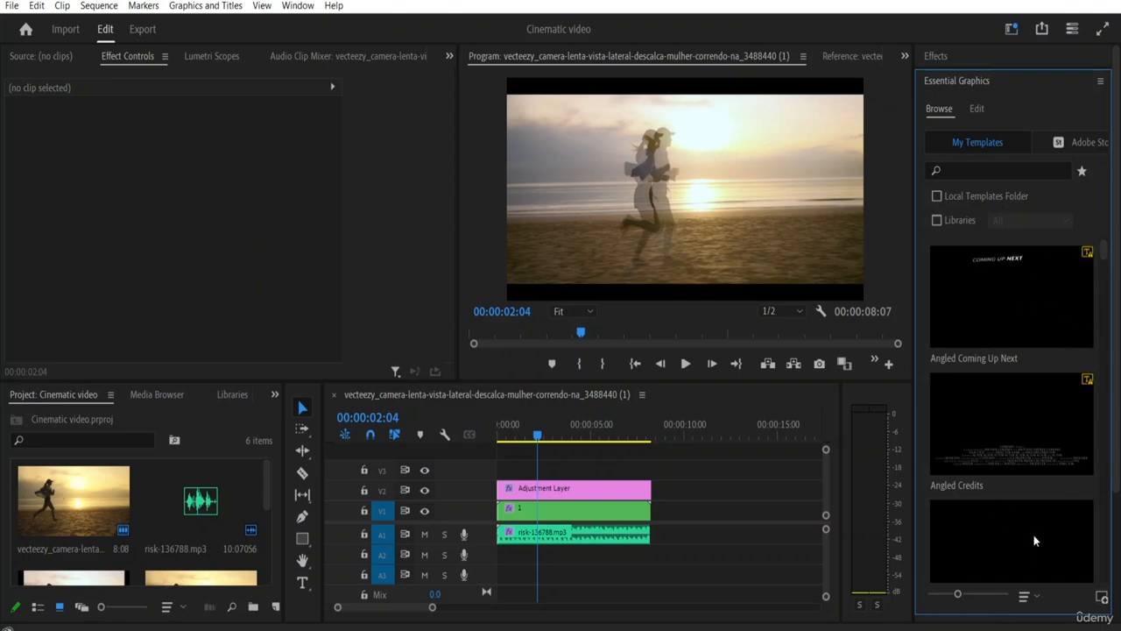
pyautogui.click(1102, 603)
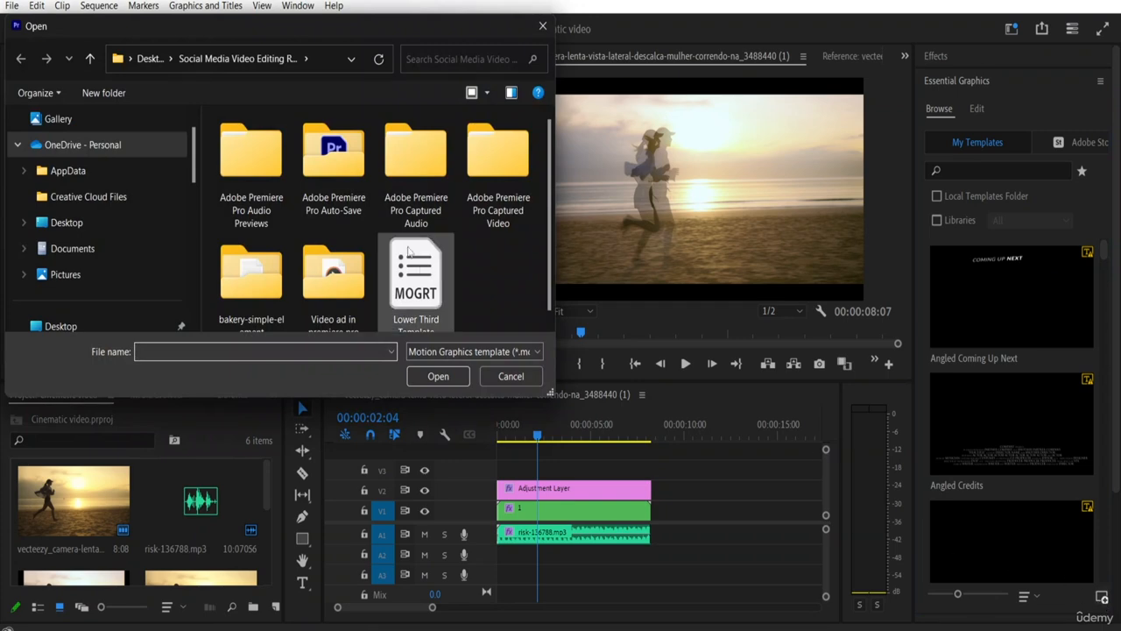
pyautogui.click(416, 296)
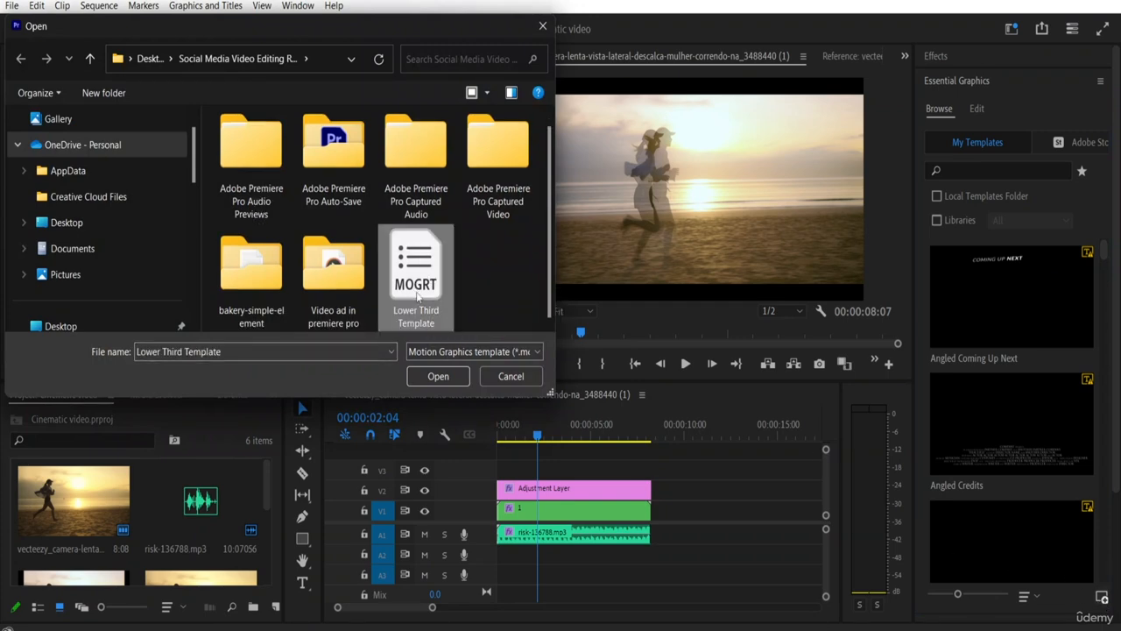
pyautogui.click(442, 380)
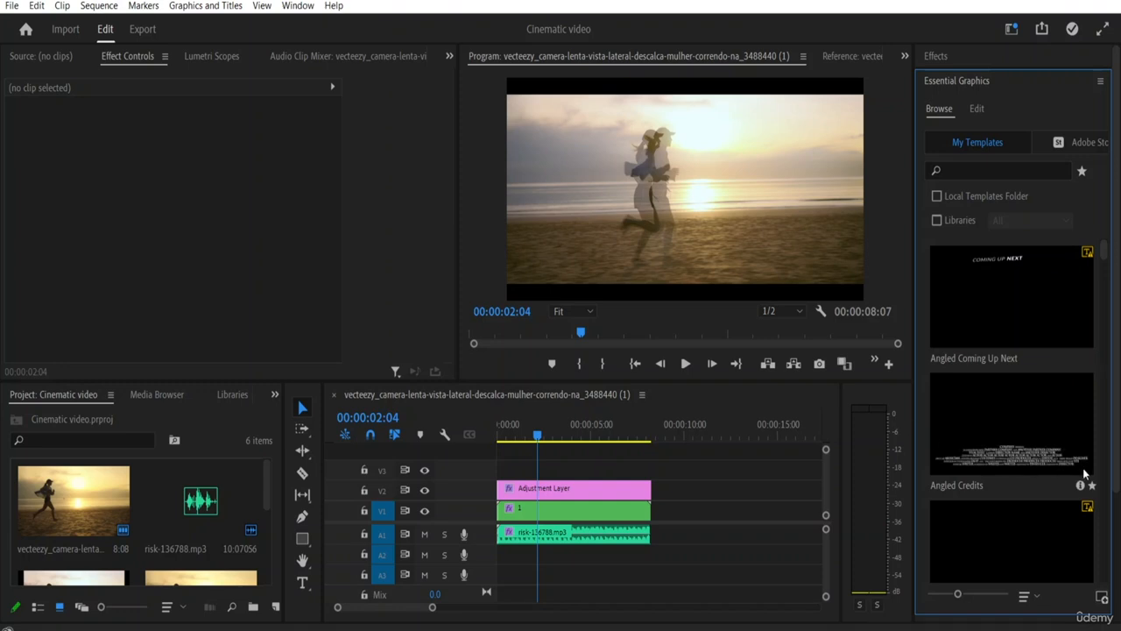
pyautogui.click(983, 170)
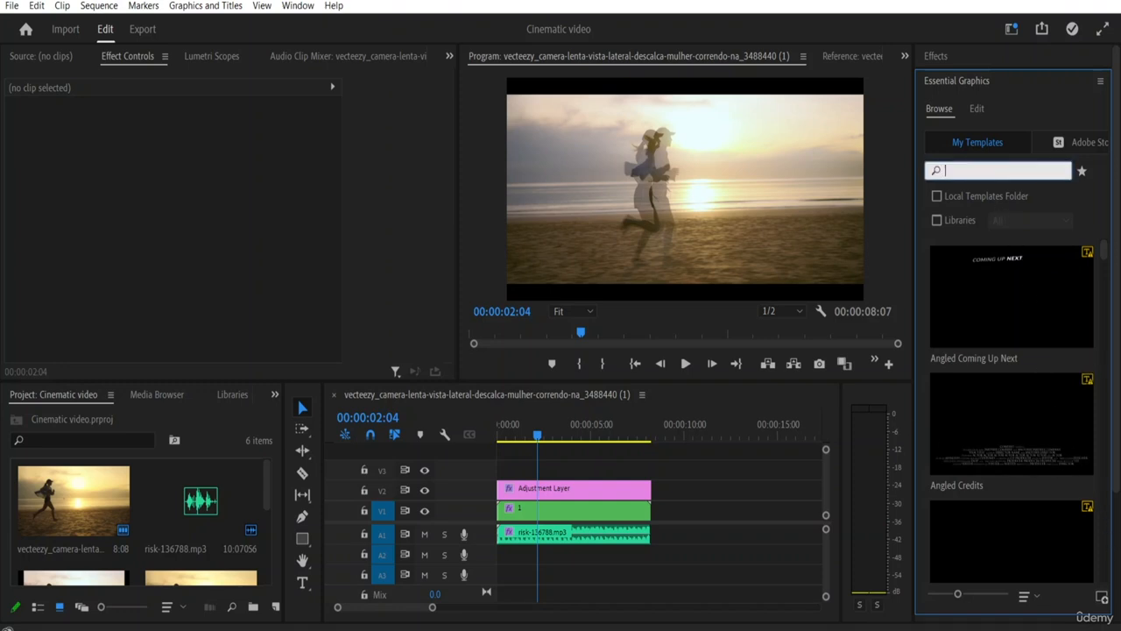
pyautogui.write('Lower')
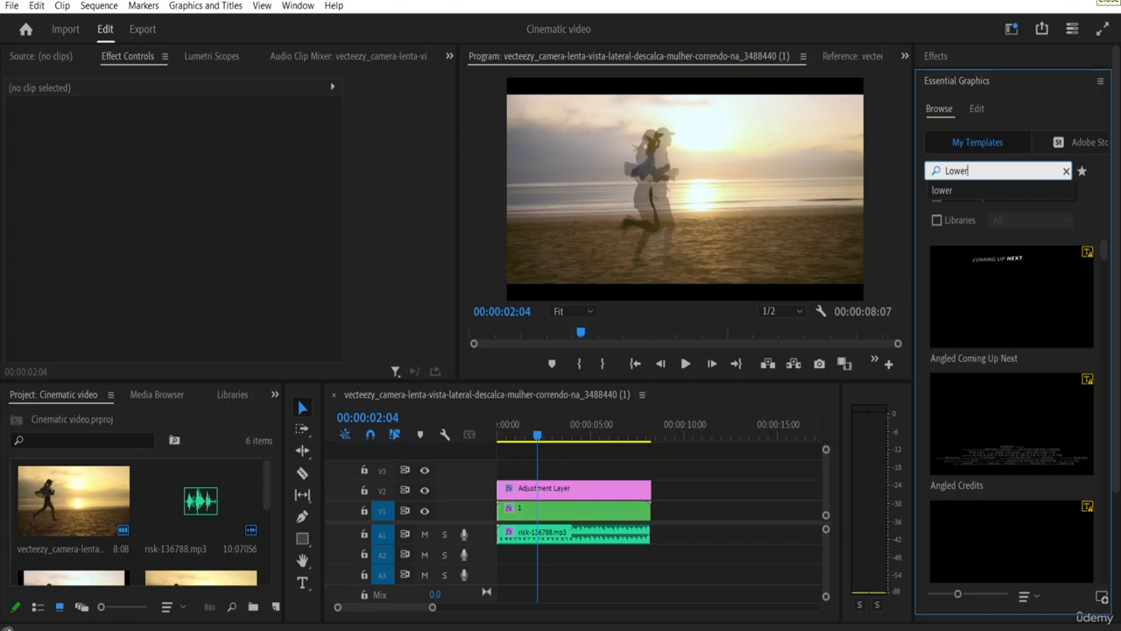
pyautogui.click(1106, 261)
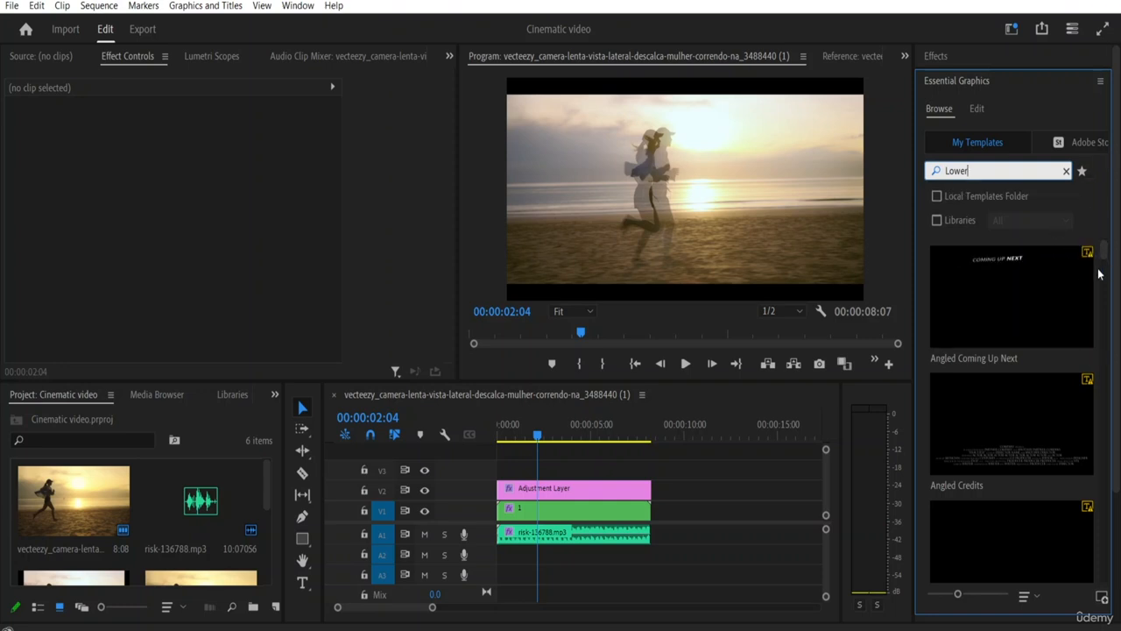
pyautogui.click(1103, 258)
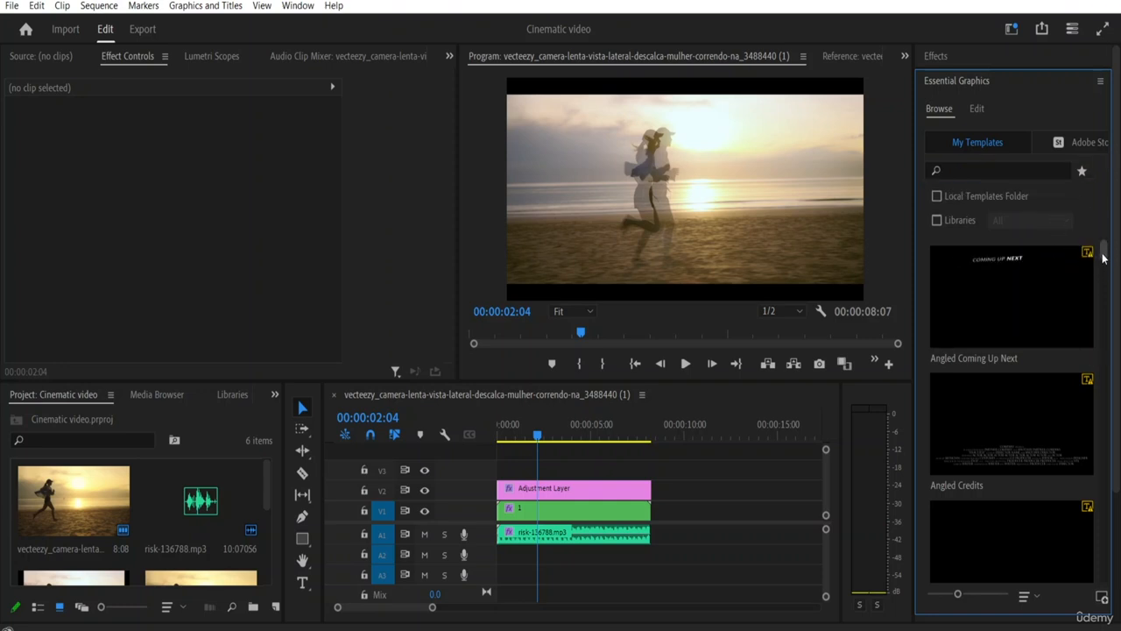
pyautogui.scroll(-4, 1102, 256)
# Search My Templates for Lower Third and look through the matching templates
pyautogui.click(975, 172)
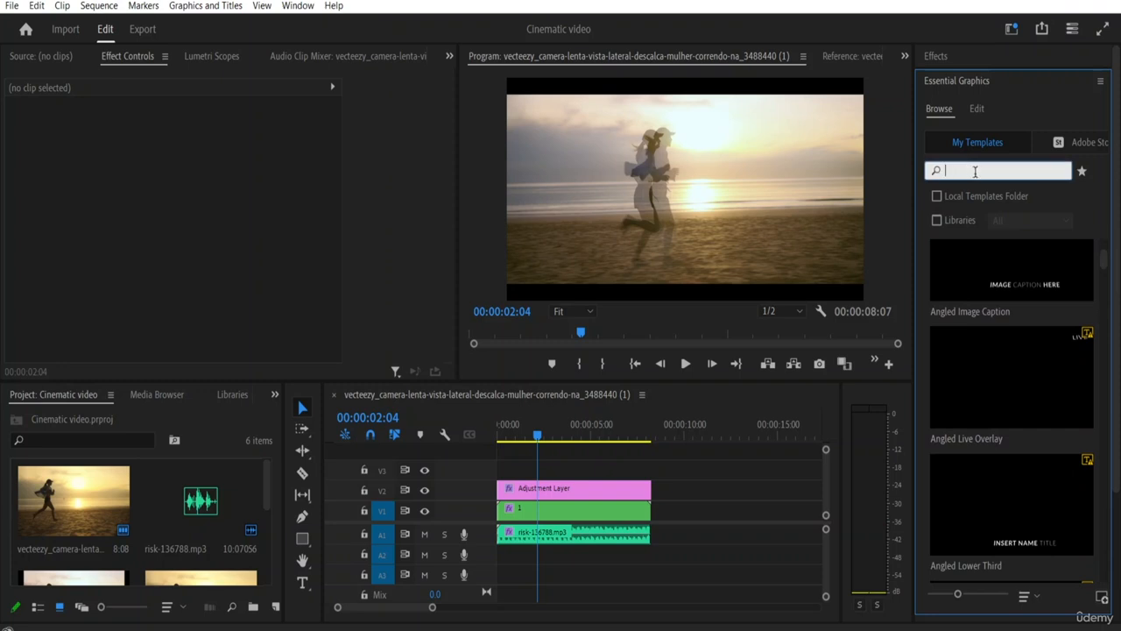
pyautogui.write('Lowetr')
pyautogui.press('BackSpace')
pyautogui.write('r Third')
pyautogui.press('Return')
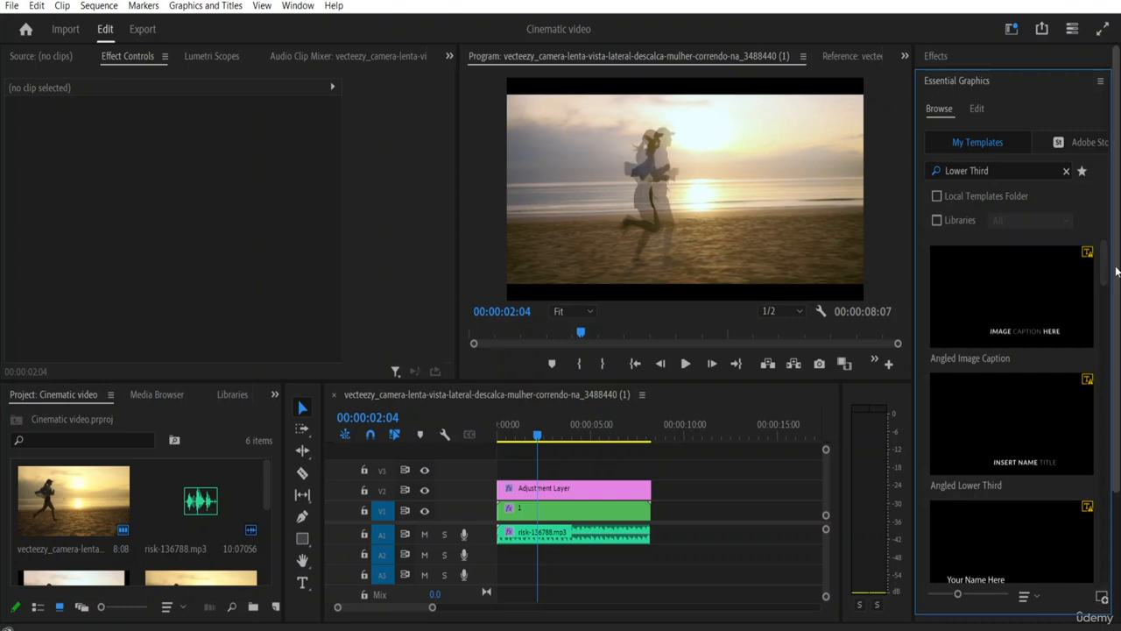
pyautogui.scroll(-5, 1115, 340)
pyautogui.scroll(-10, 1116, 340)
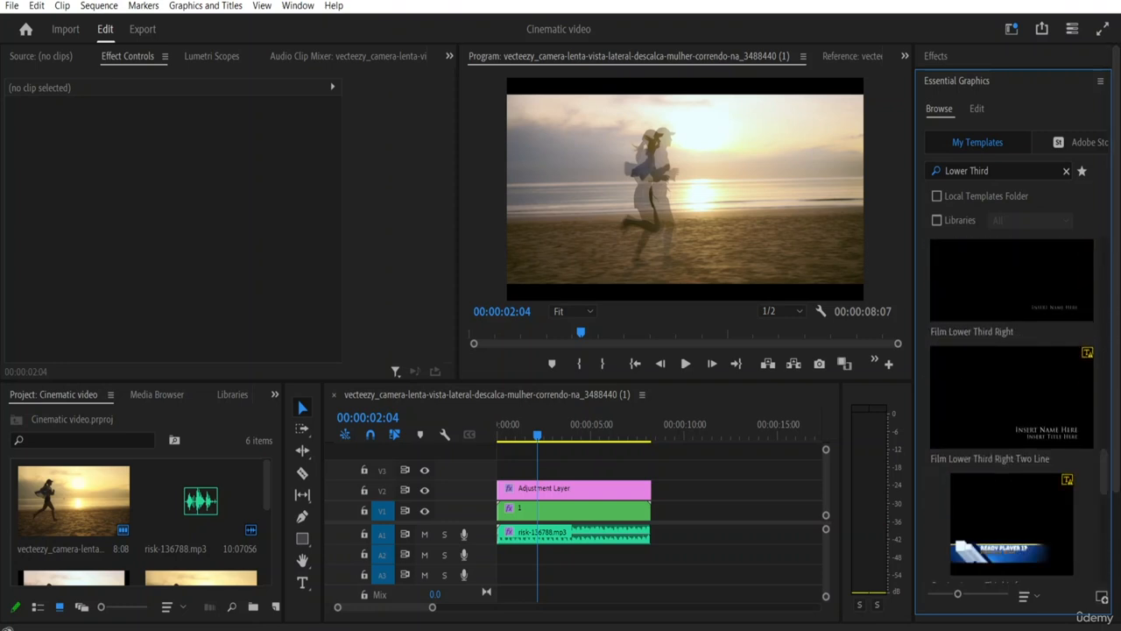
pyautogui.moveTo(1102, 487); pyautogui.dragTo(1091, 173)
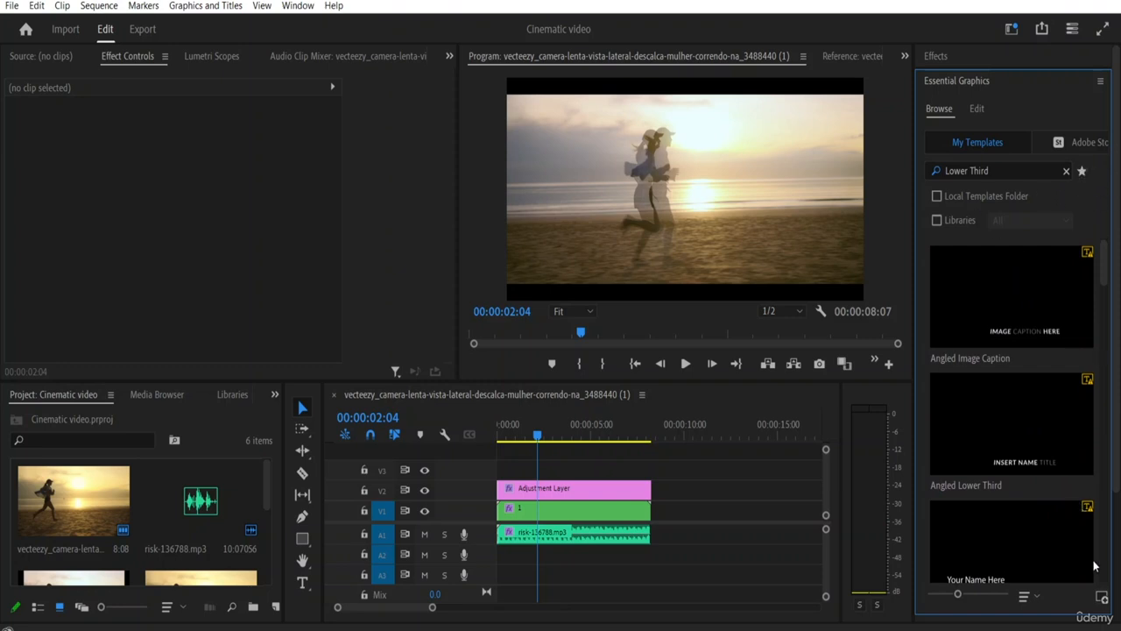
# Install the Lower Third Template file from the Social Media Video Editing resource folder again, overwriting the existing template
pyautogui.click(1102, 598)
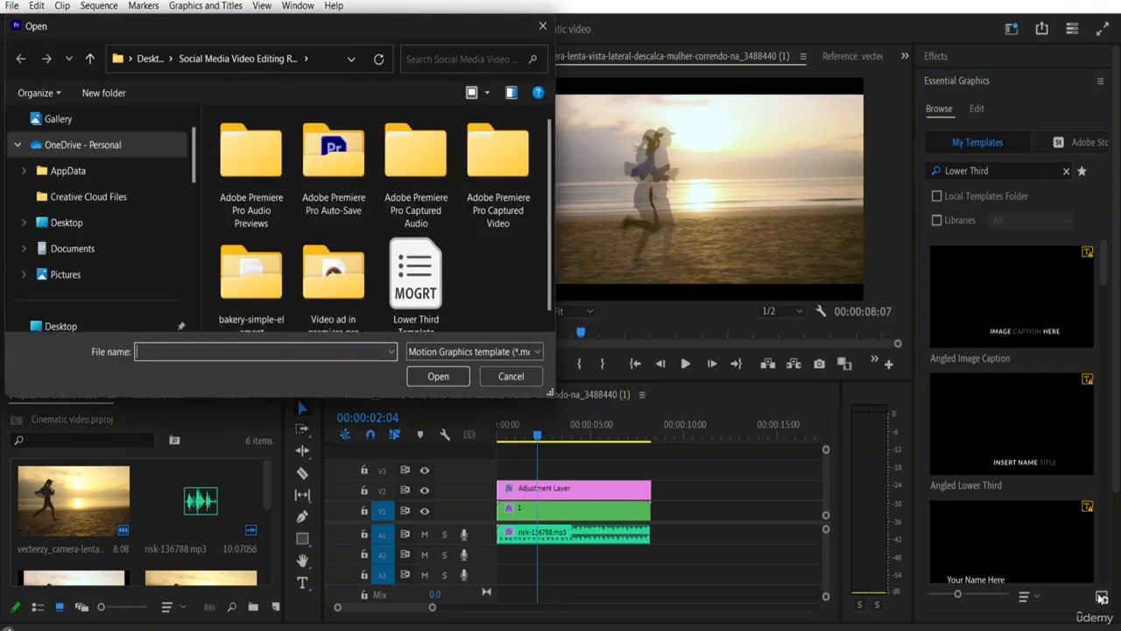
pyautogui.click(436, 287)
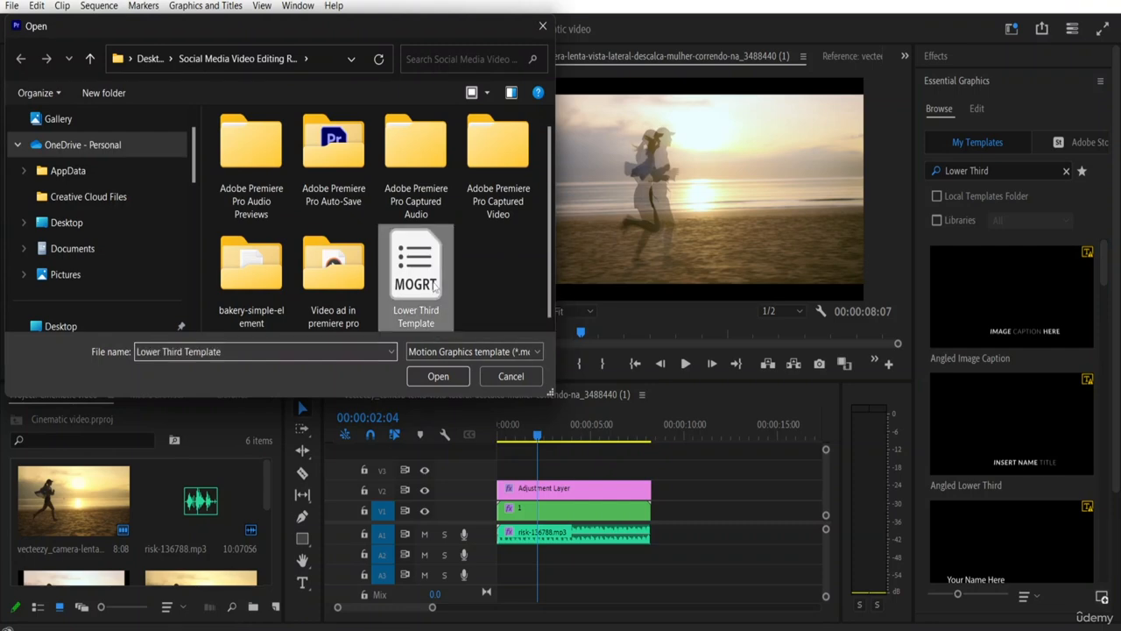
pyautogui.click(438, 377)
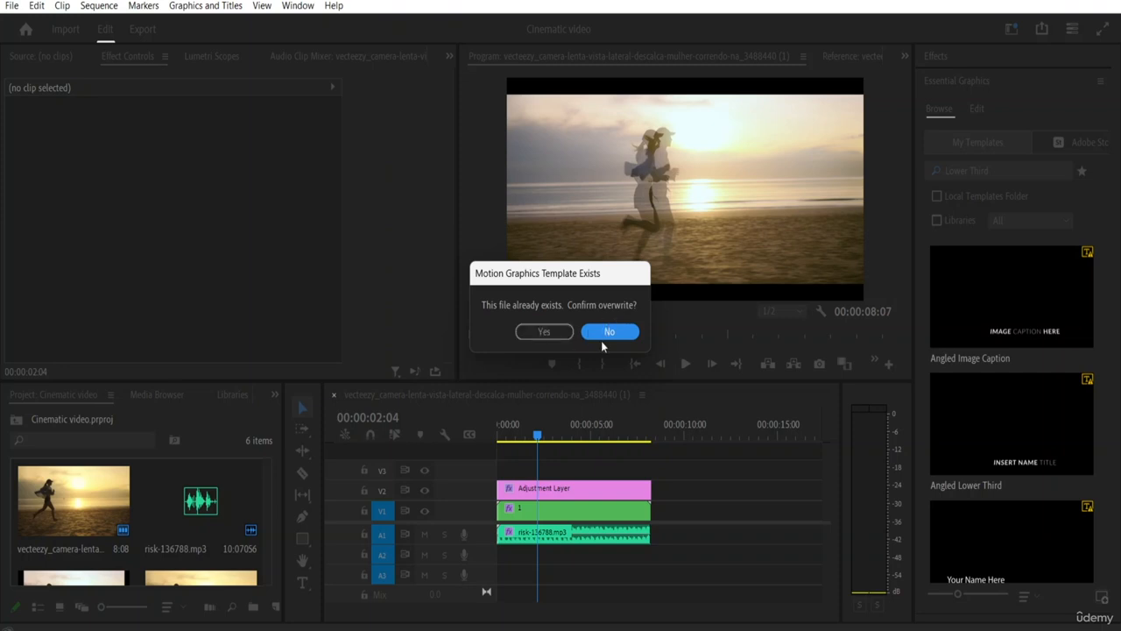
pyautogui.click(552, 331)
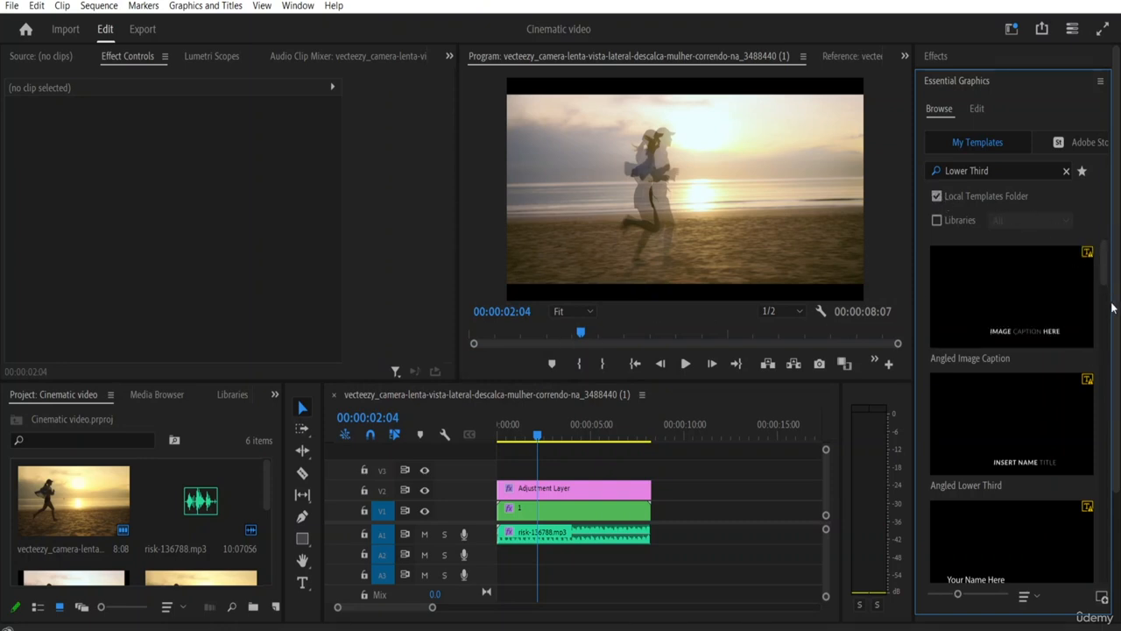
# Place the Lower Third Template on track V3 at the start of the sequence, above the adjustment layer
pyautogui.moveTo(1104, 282); pyautogui.dragTo(1109, 506)
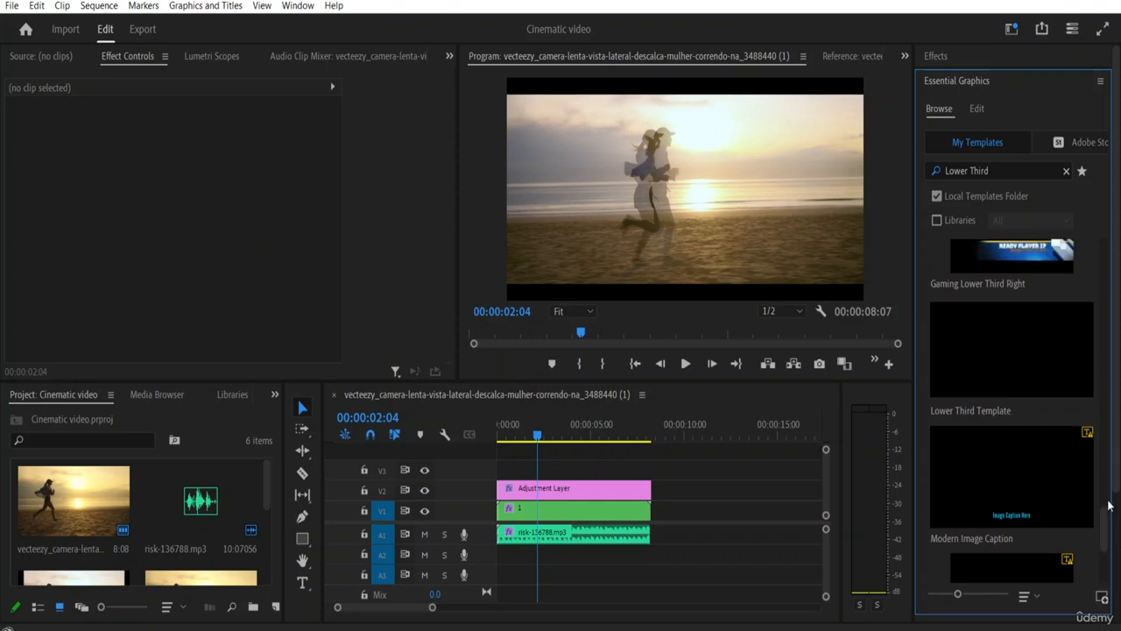
pyautogui.moveTo(986, 383)
pyautogui.click(996, 348)
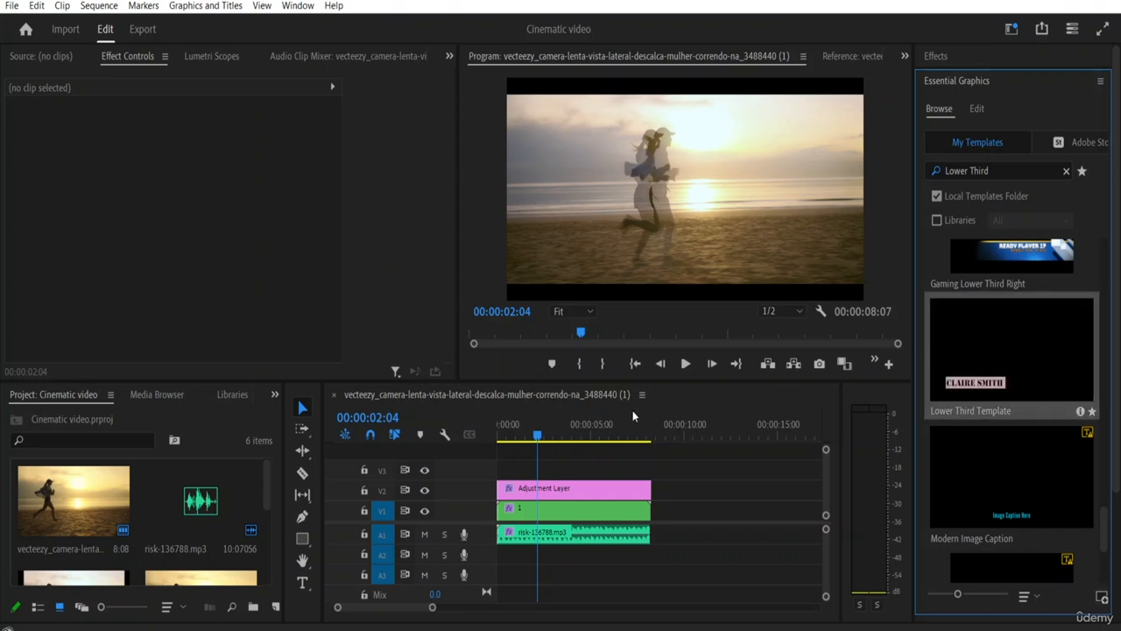
pyautogui.moveTo(634, 416); pyautogui.dragTo(542, 466)
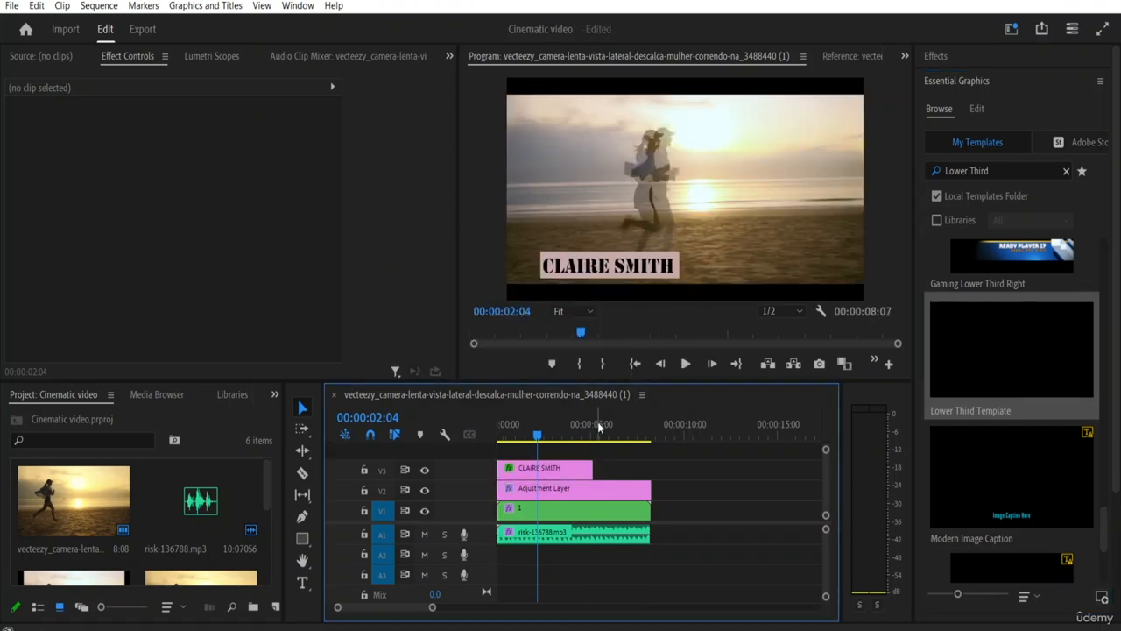
# Replace the name text in the lower-third title with the new person's full name in capitals
pyautogui.doubleClick(666, 265)
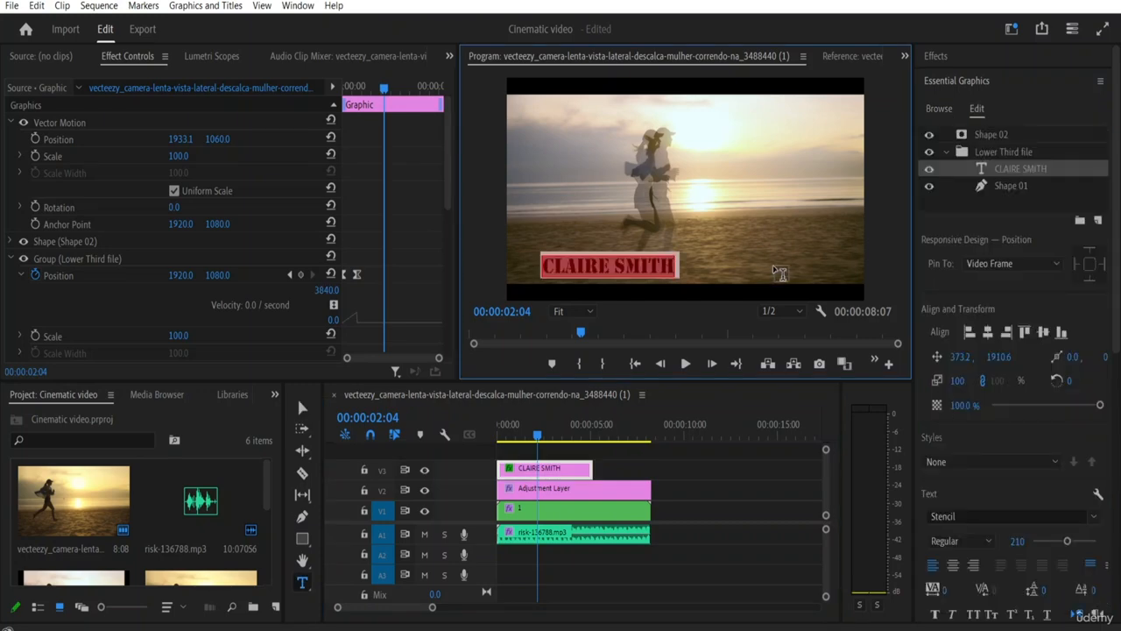
pyautogui.press('BackSpace')
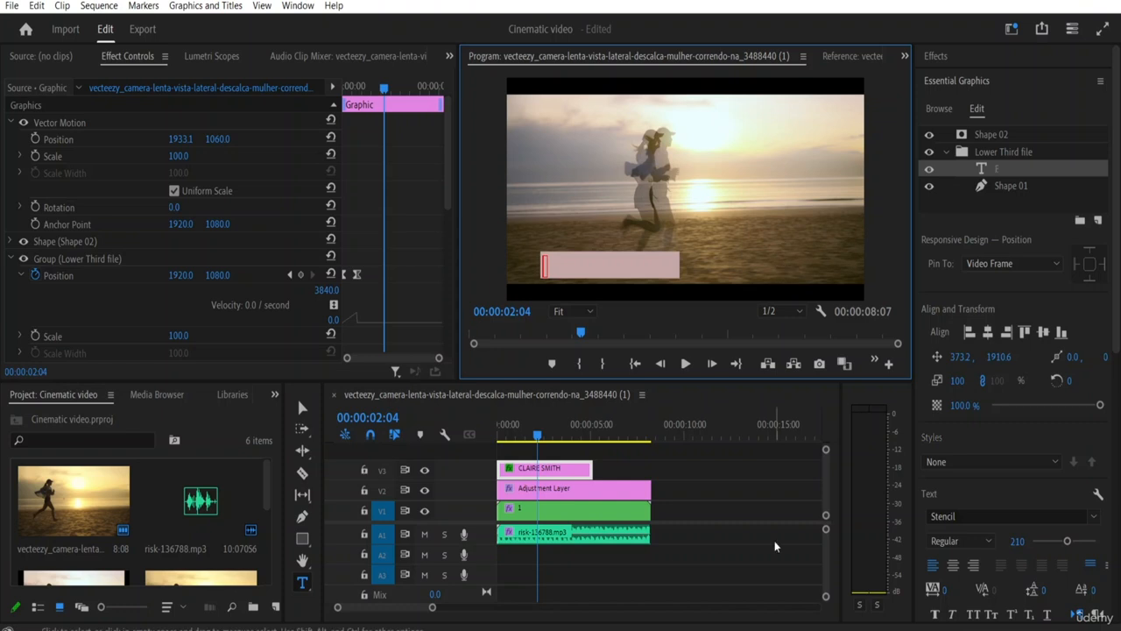
pyautogui.write('E')
pyautogui.press('BackSpace')
pyautogui.write('MARIA')
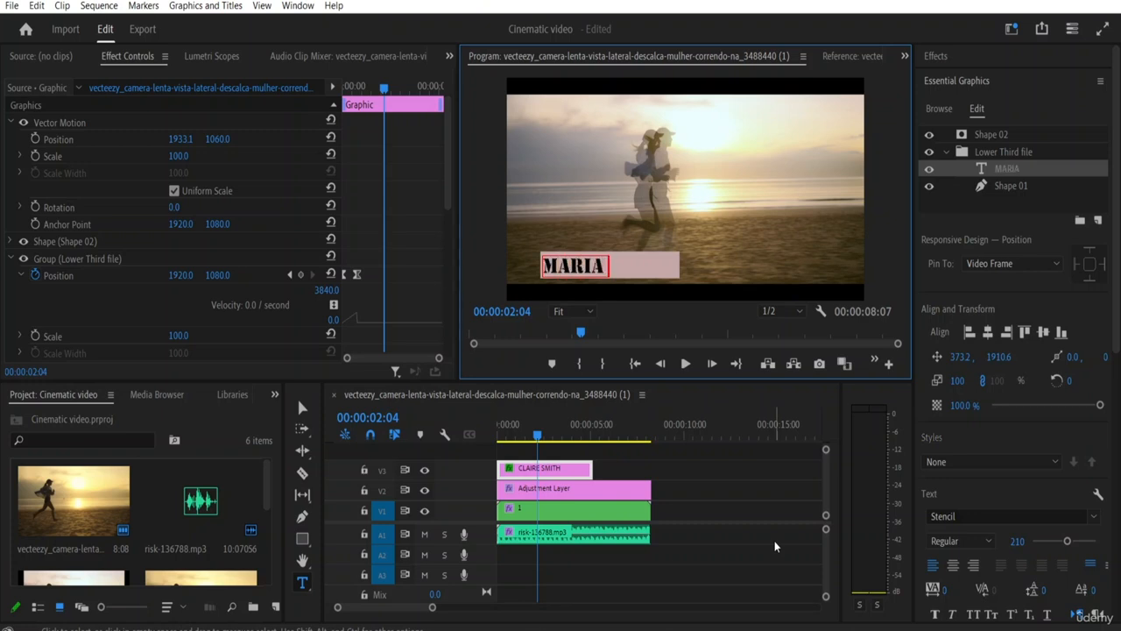
pyautogui.write(' GOMEA')
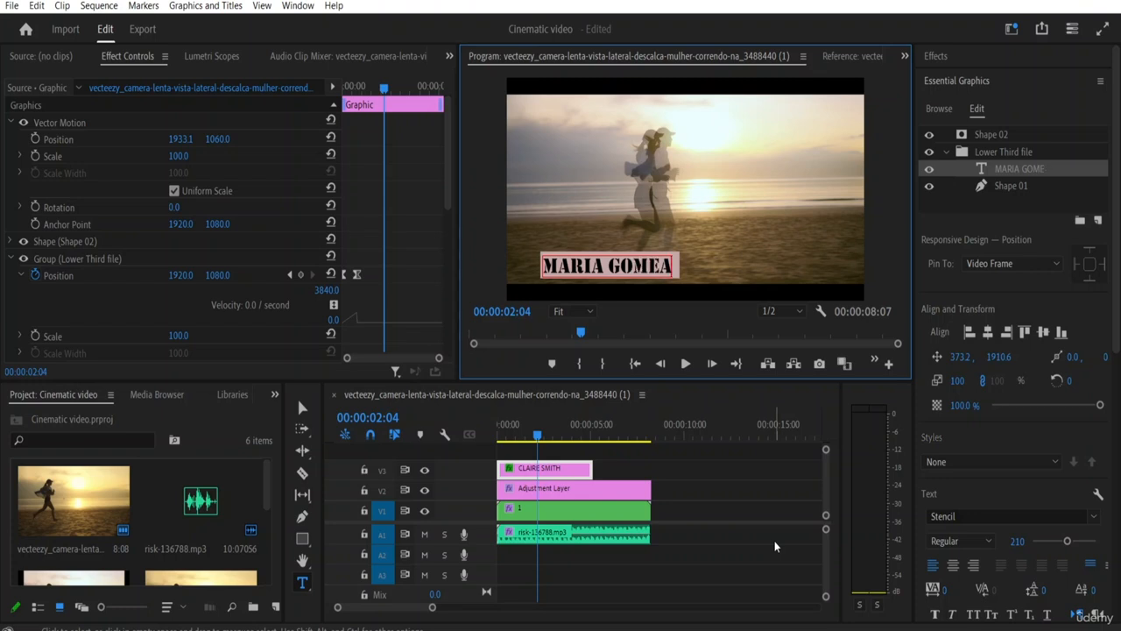
pyautogui.press('BackSpace')
pyautogui.write('Z')
# Play the sequence from its start to 00:00:08:00 to review the lower-third title over the footage
pyautogui.click(510, 432)
pyautogui.moveTo(480, 438)
pyautogui.mouseDown()
pyautogui.moveTo(448, 436)
pyautogui.moveTo(482, 436)
pyautogui.mouseUp()
pyautogui.press('space')
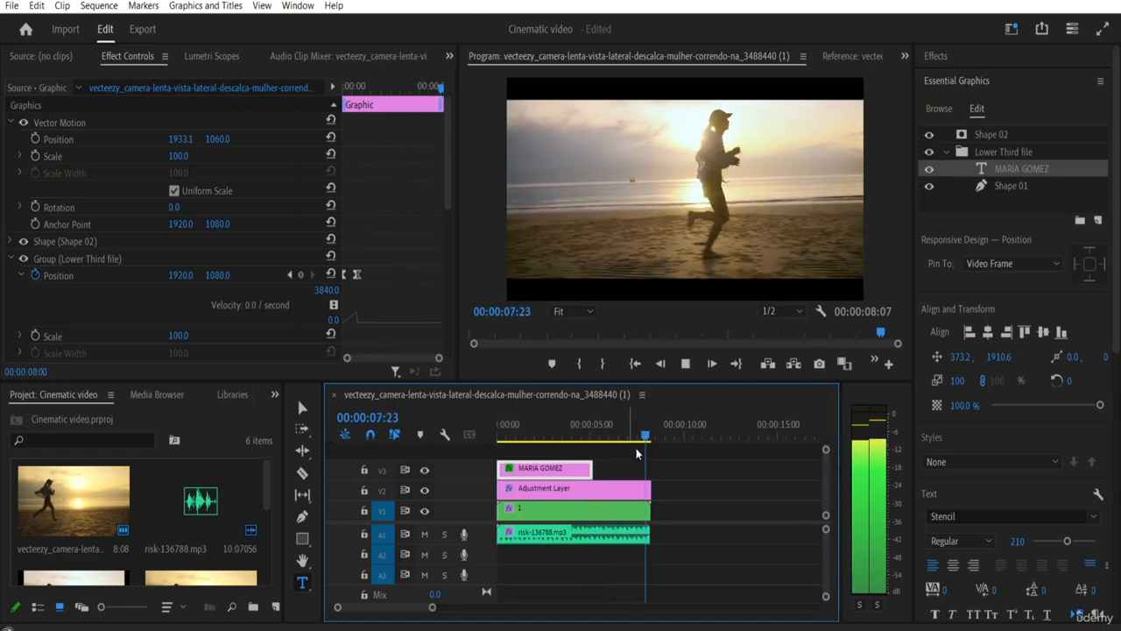
pyautogui.press('space')
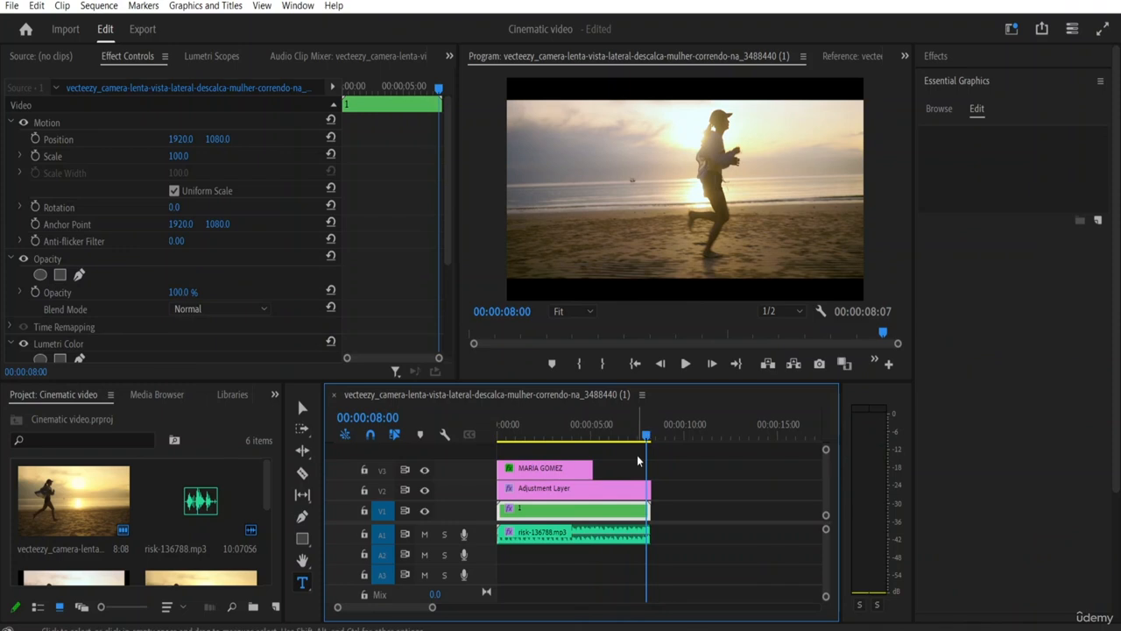